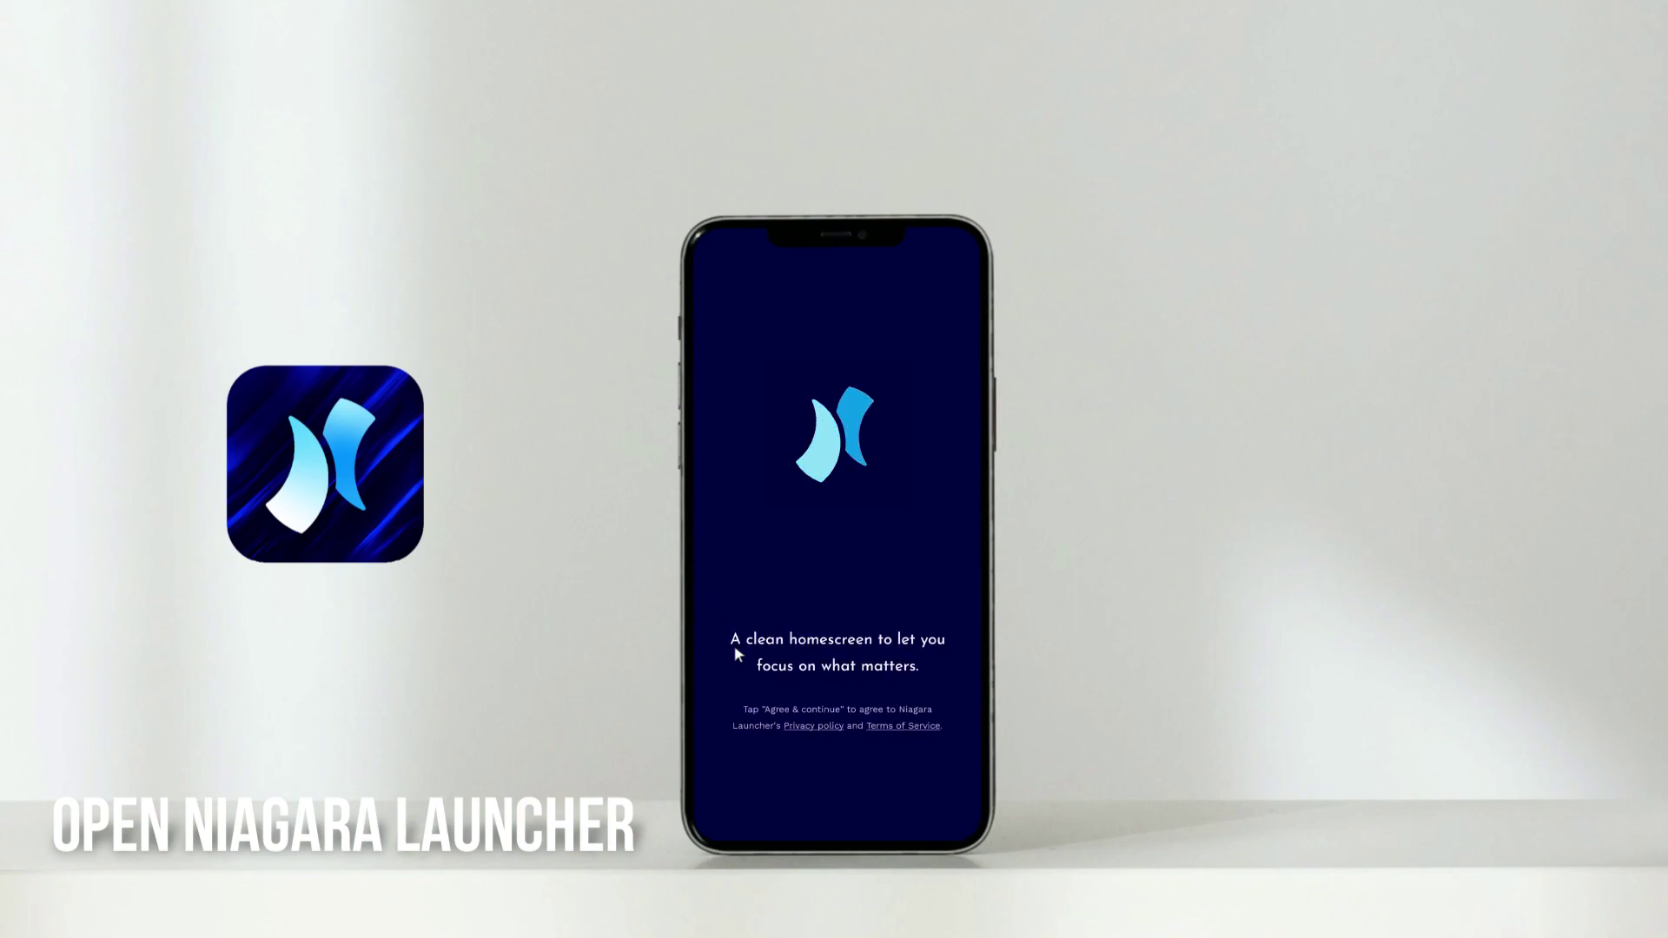
Step: Accept the terms and pick Discord, Instagram, Twitter, YouTube, Spotify and Gallery as favourites
{"action": "left_click", "coordinate": [836, 792]}
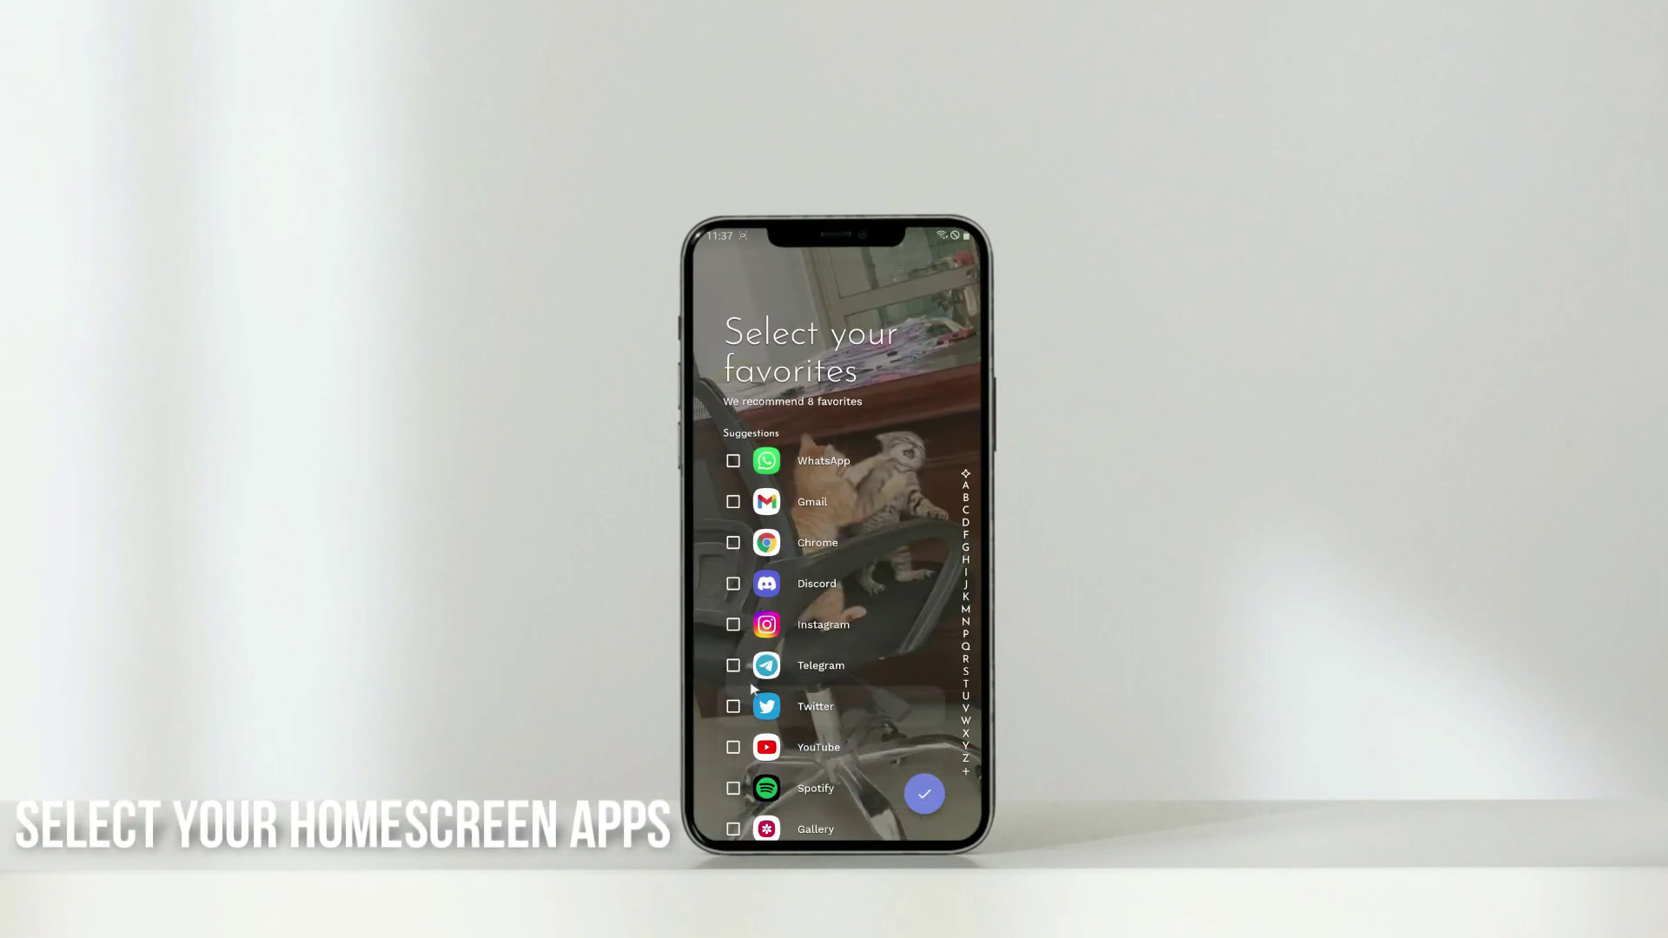
{"action": "left_click", "coordinate": [733, 594]}
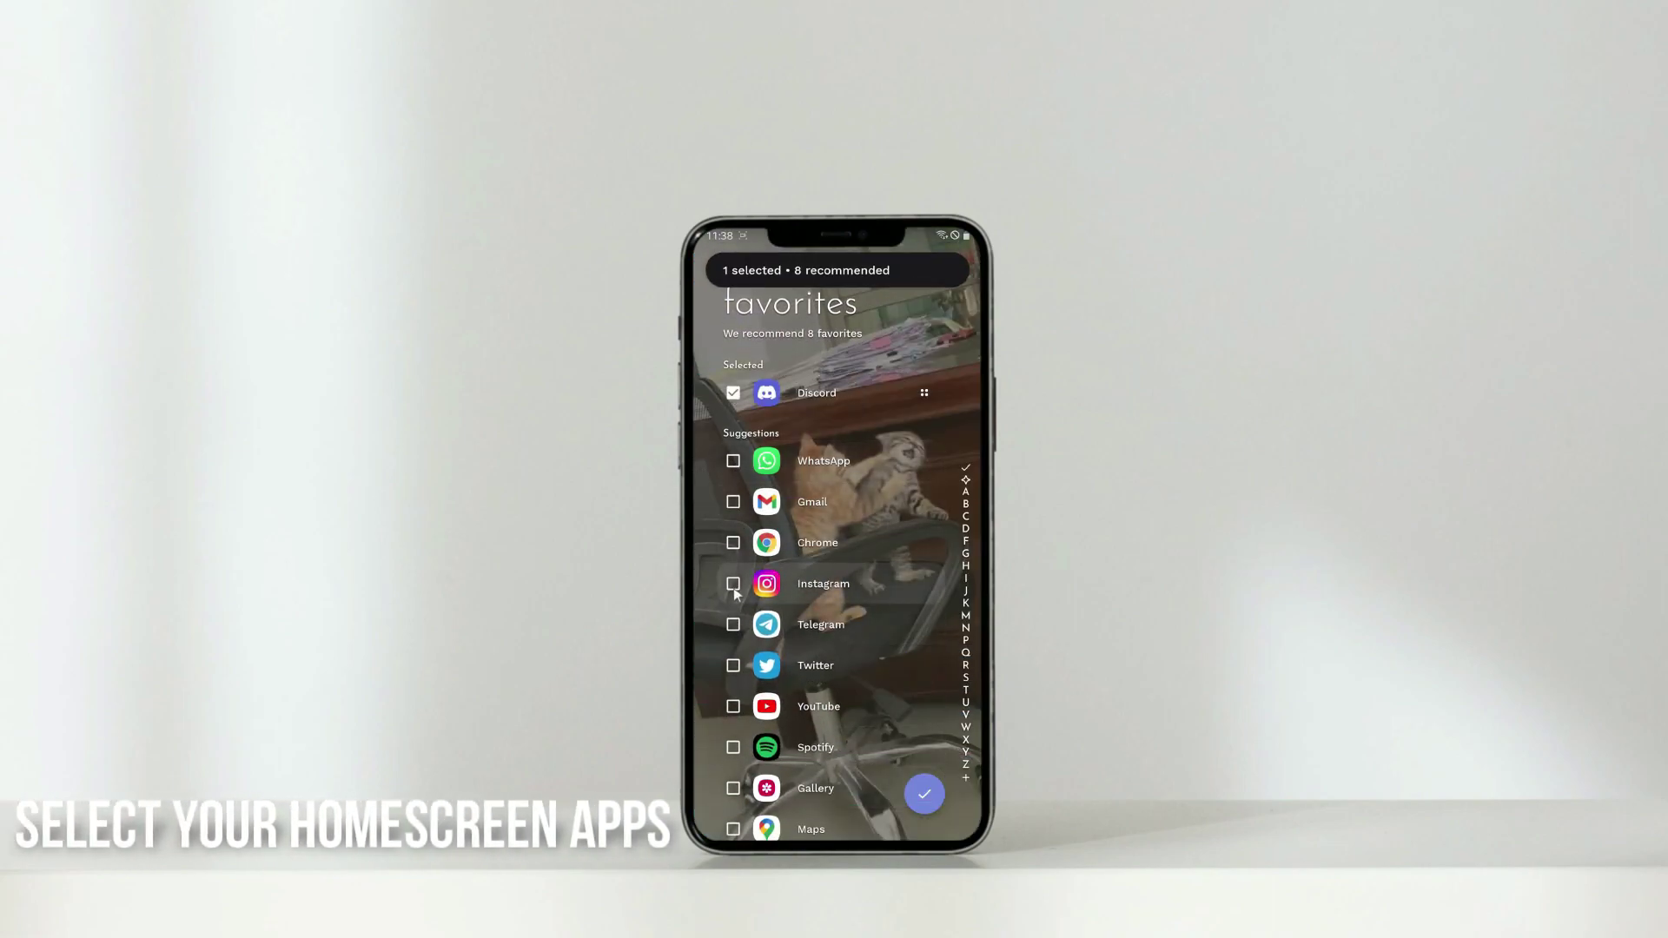
{"action": "left_click", "coordinate": [733, 584]}
{"action": "left_click", "coordinate": [734, 625]}
{"action": "left_click", "coordinate": [734, 627]}
{"action": "left_click", "coordinate": [733, 626]}
{"action": "left_click", "coordinate": [733, 626]}
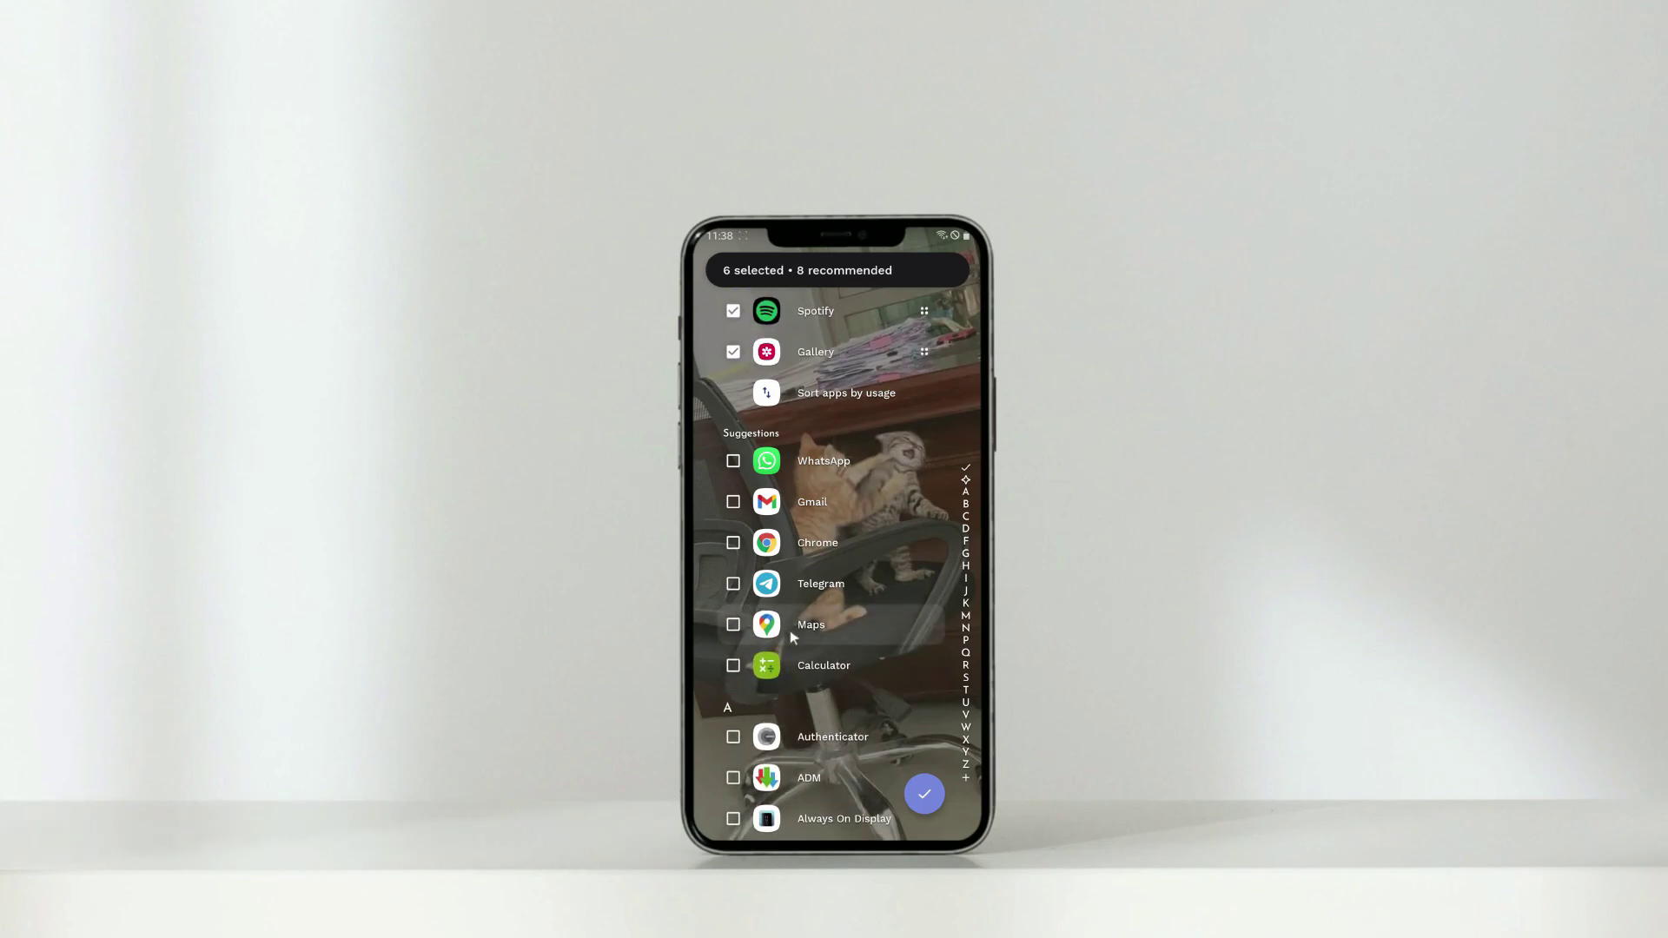
{"action": "left_click", "coordinate": [923, 796]}
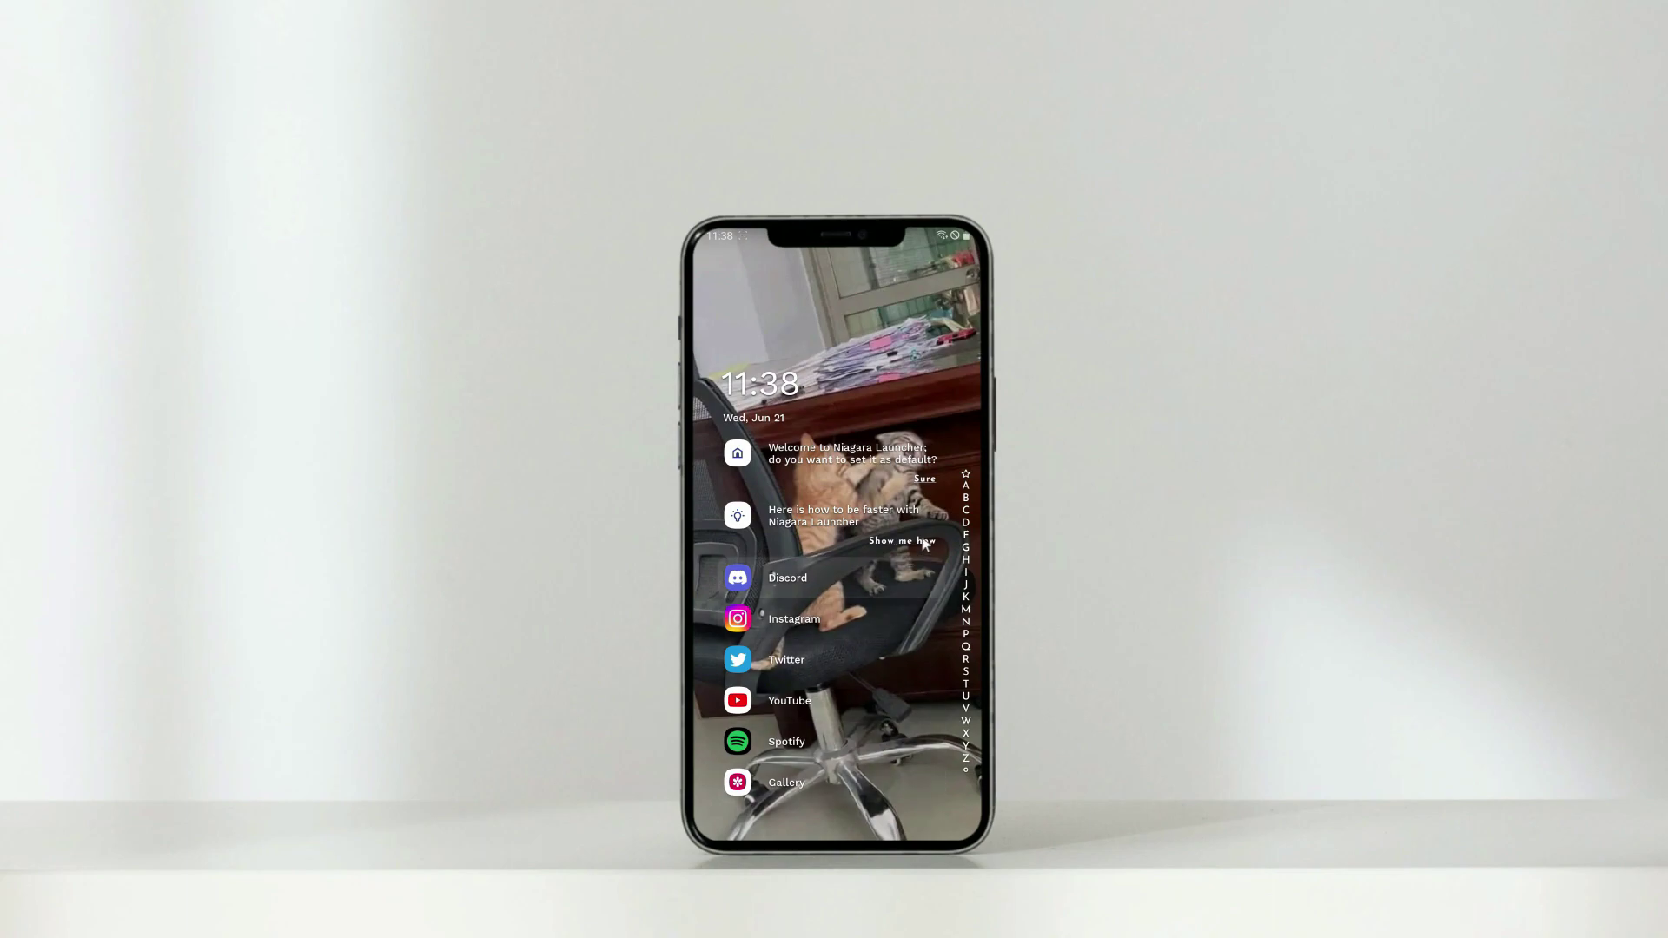
Step: Set Niagara Launcher as the default home app, then show the faster-use tips
{"action": "left_click", "coordinate": [924, 480]}
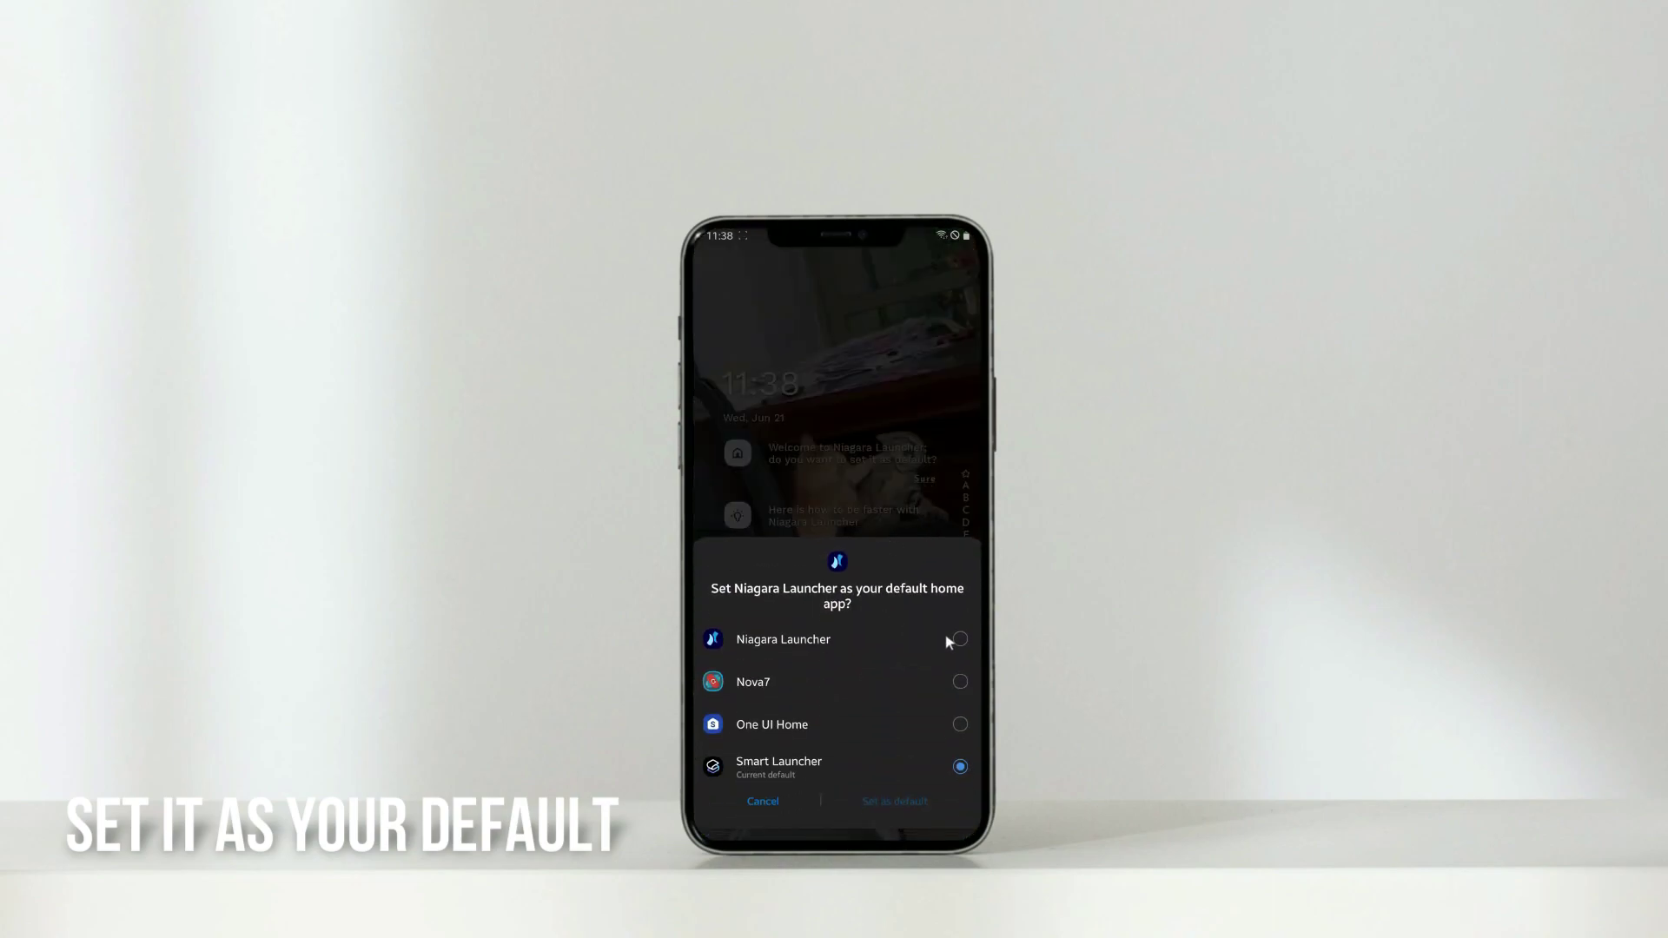
{"action": "left_click", "coordinate": [959, 640]}
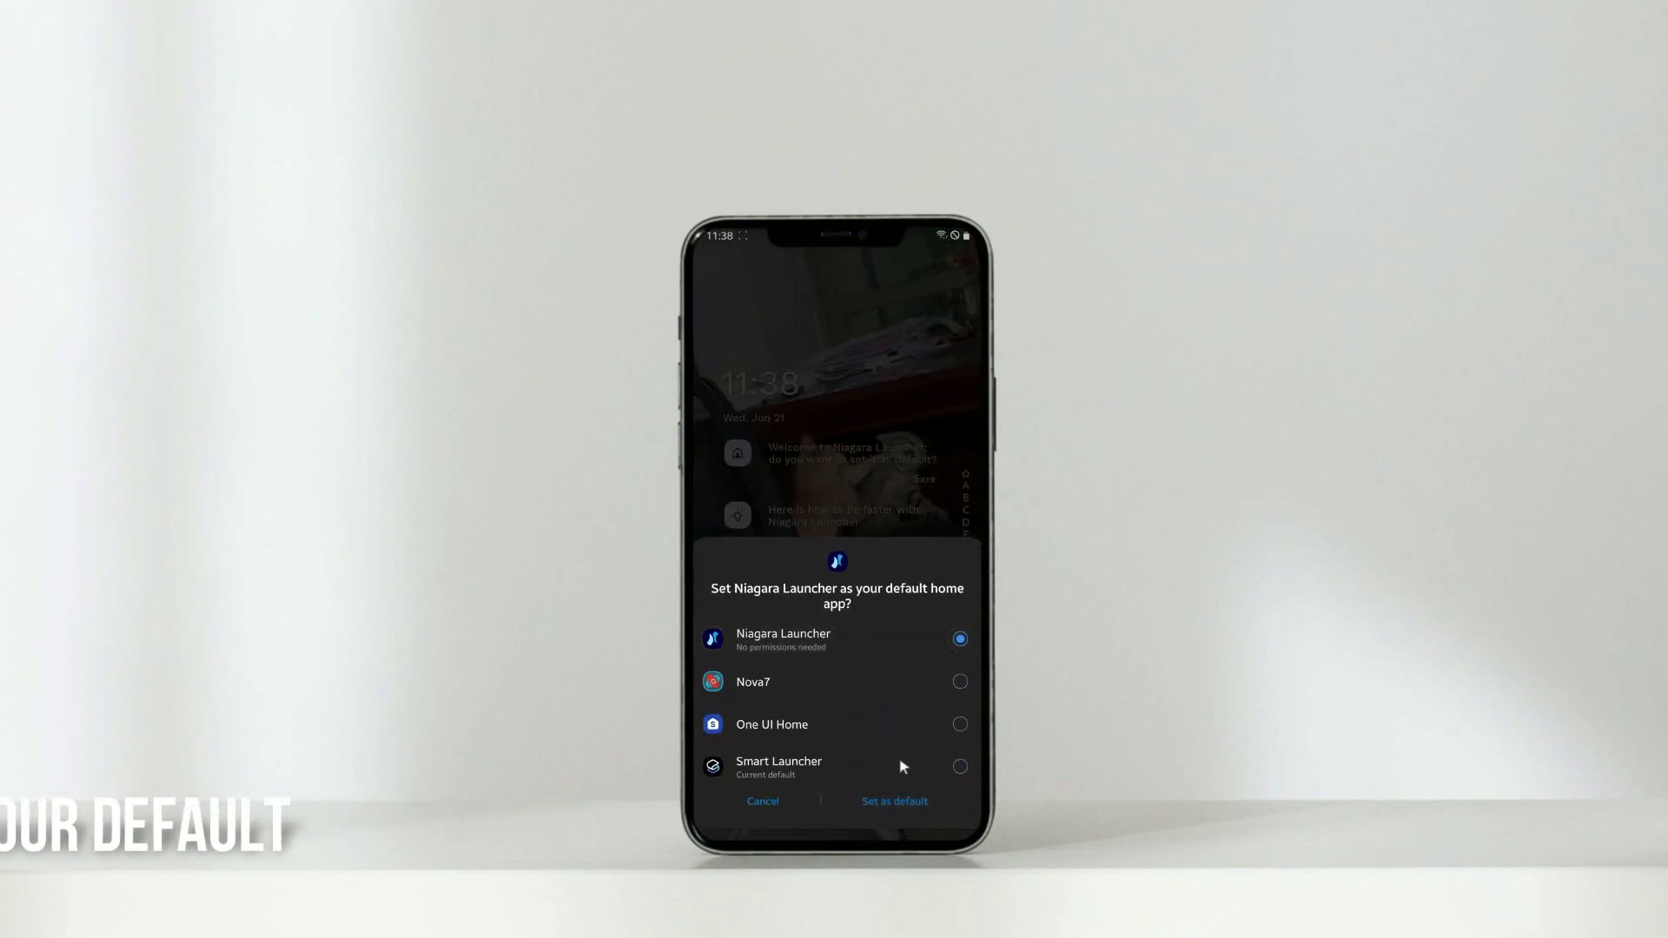
{"action": "left_click", "coordinate": [899, 803]}
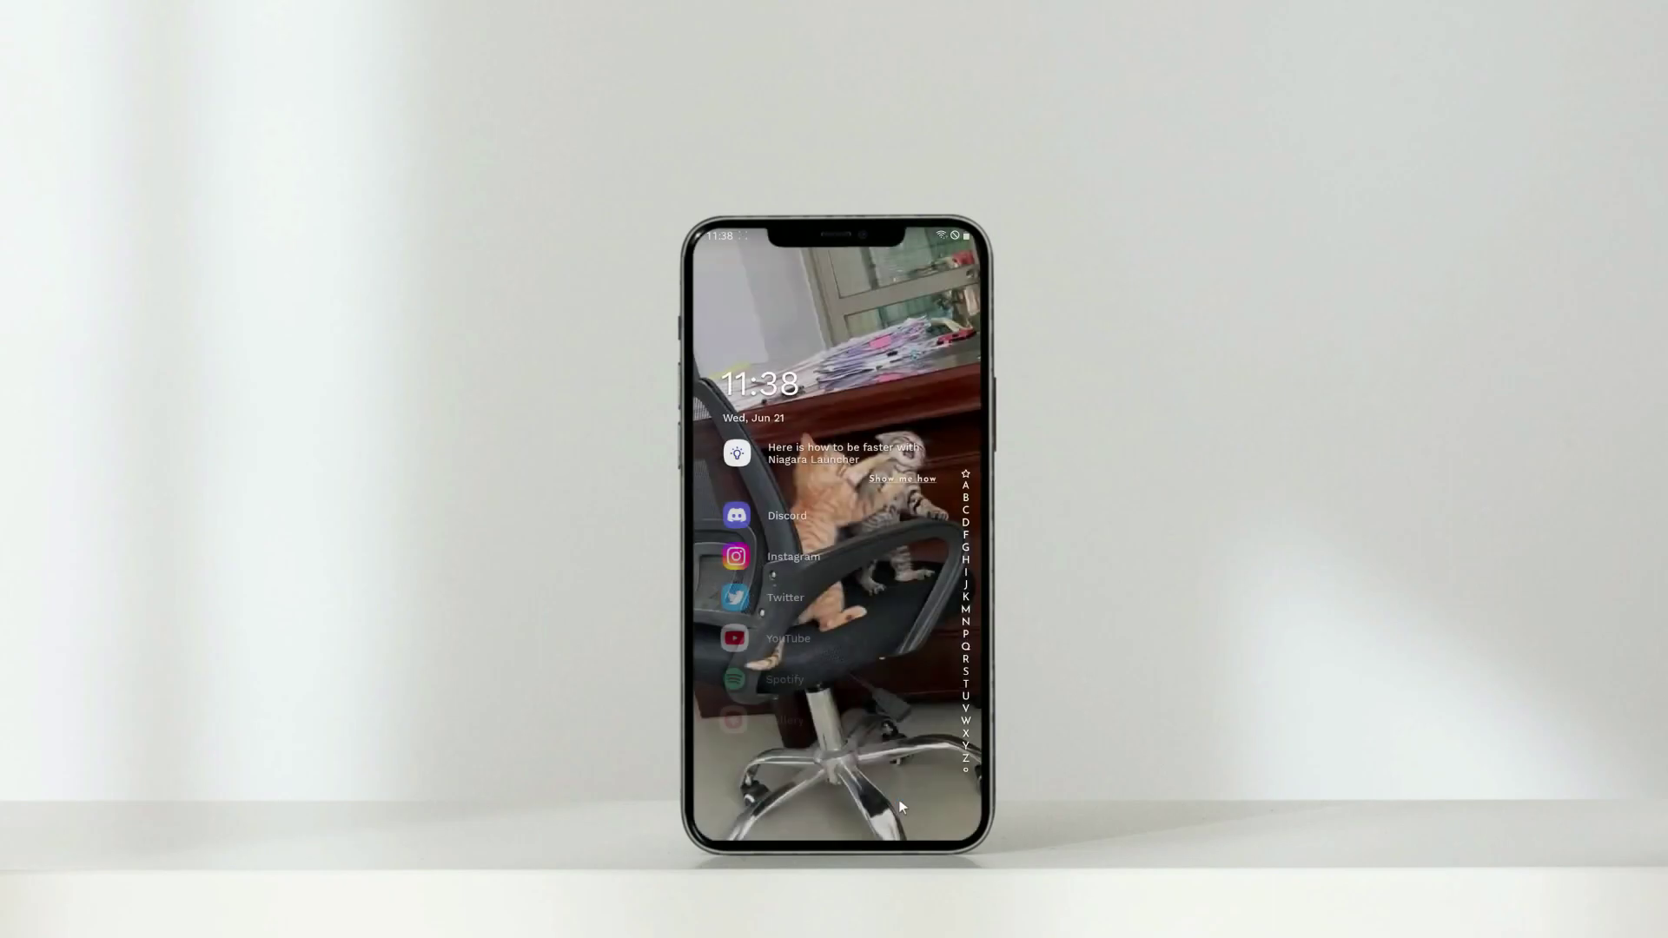
{"action": "left_click", "coordinate": [898, 481]}
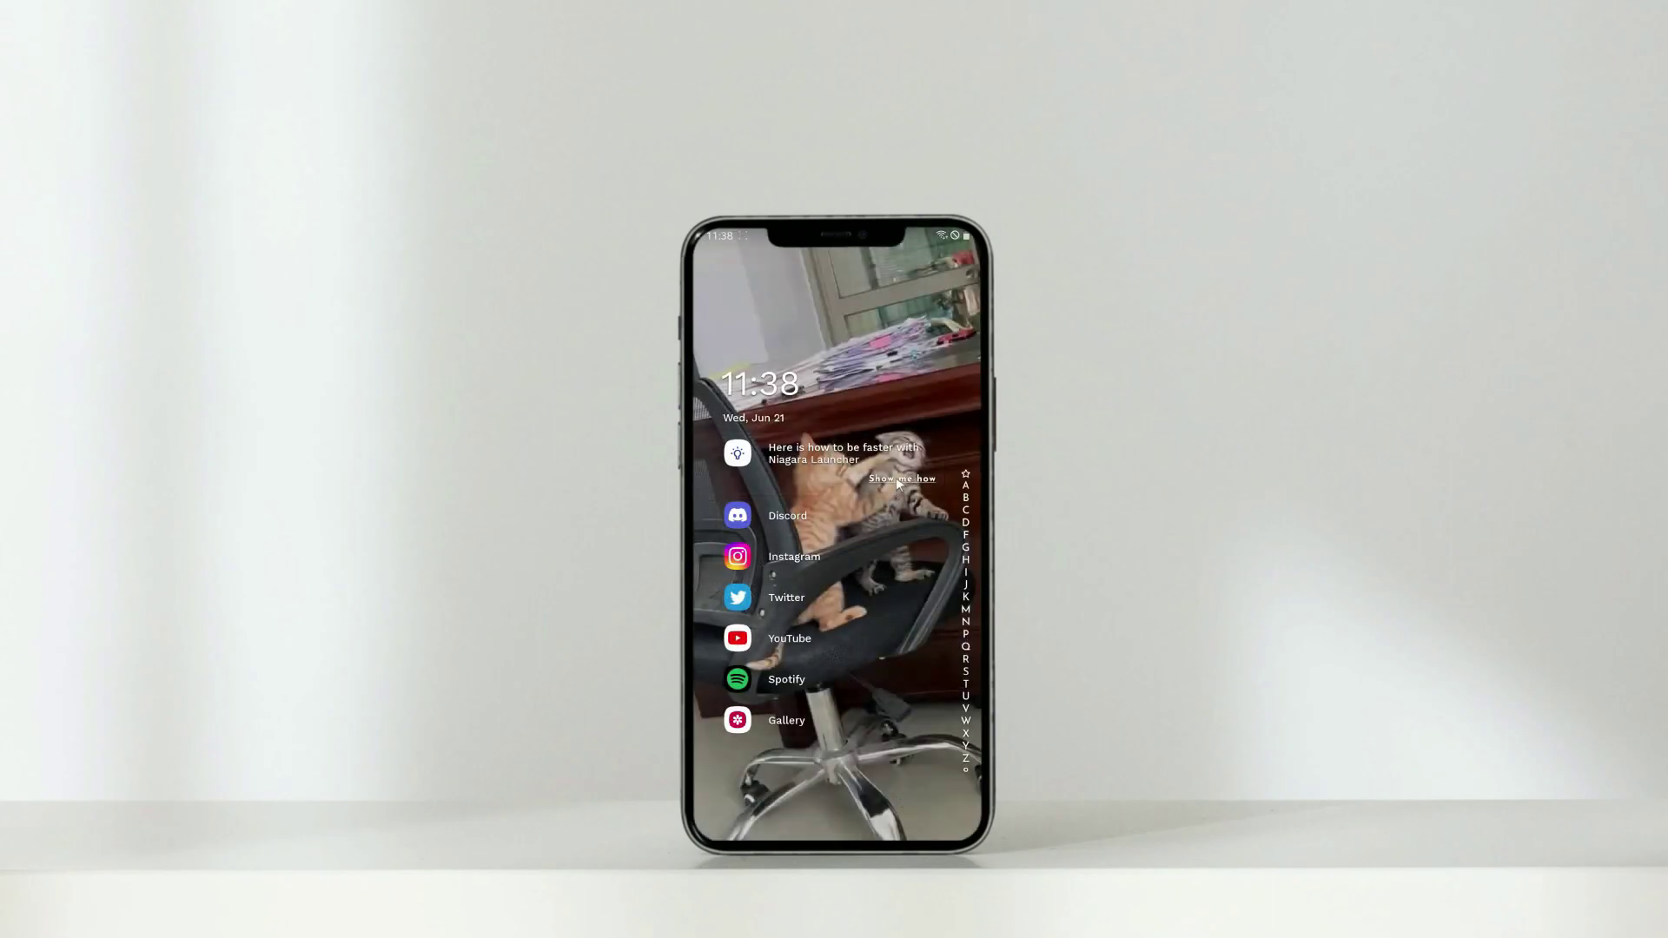
Step: Dismiss the notifications, app-list tidying, left-hand reach and final tip cards
{"action": "left_click", "coordinate": [910, 479]}
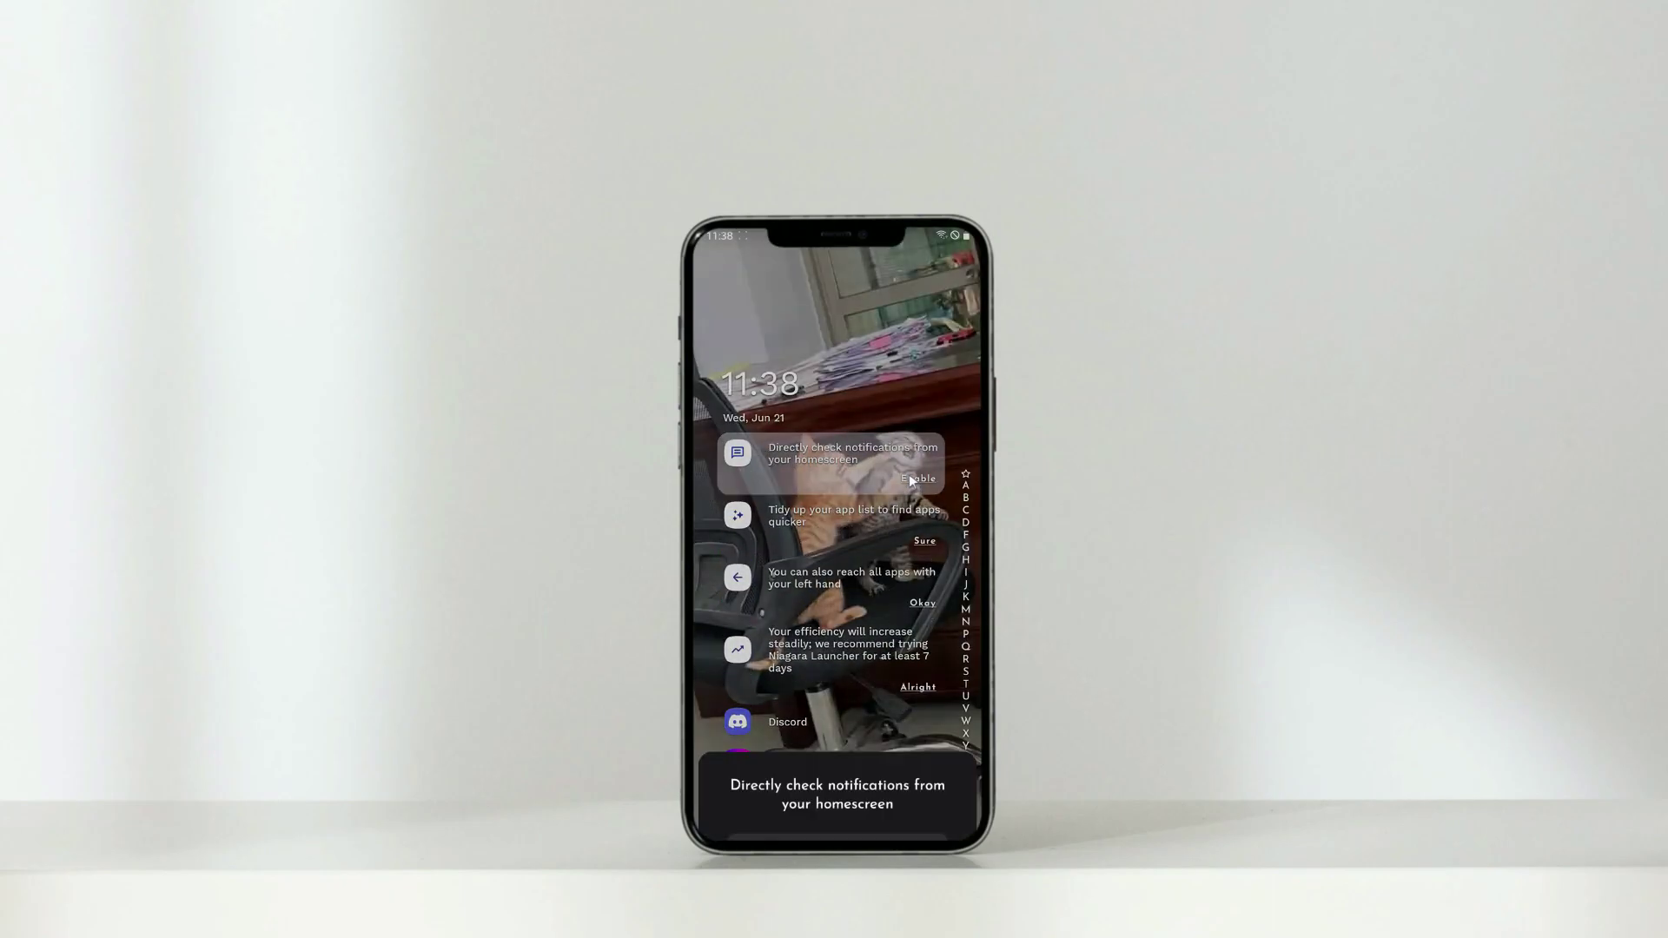
{"action": "left_click", "coordinate": [839, 786]}
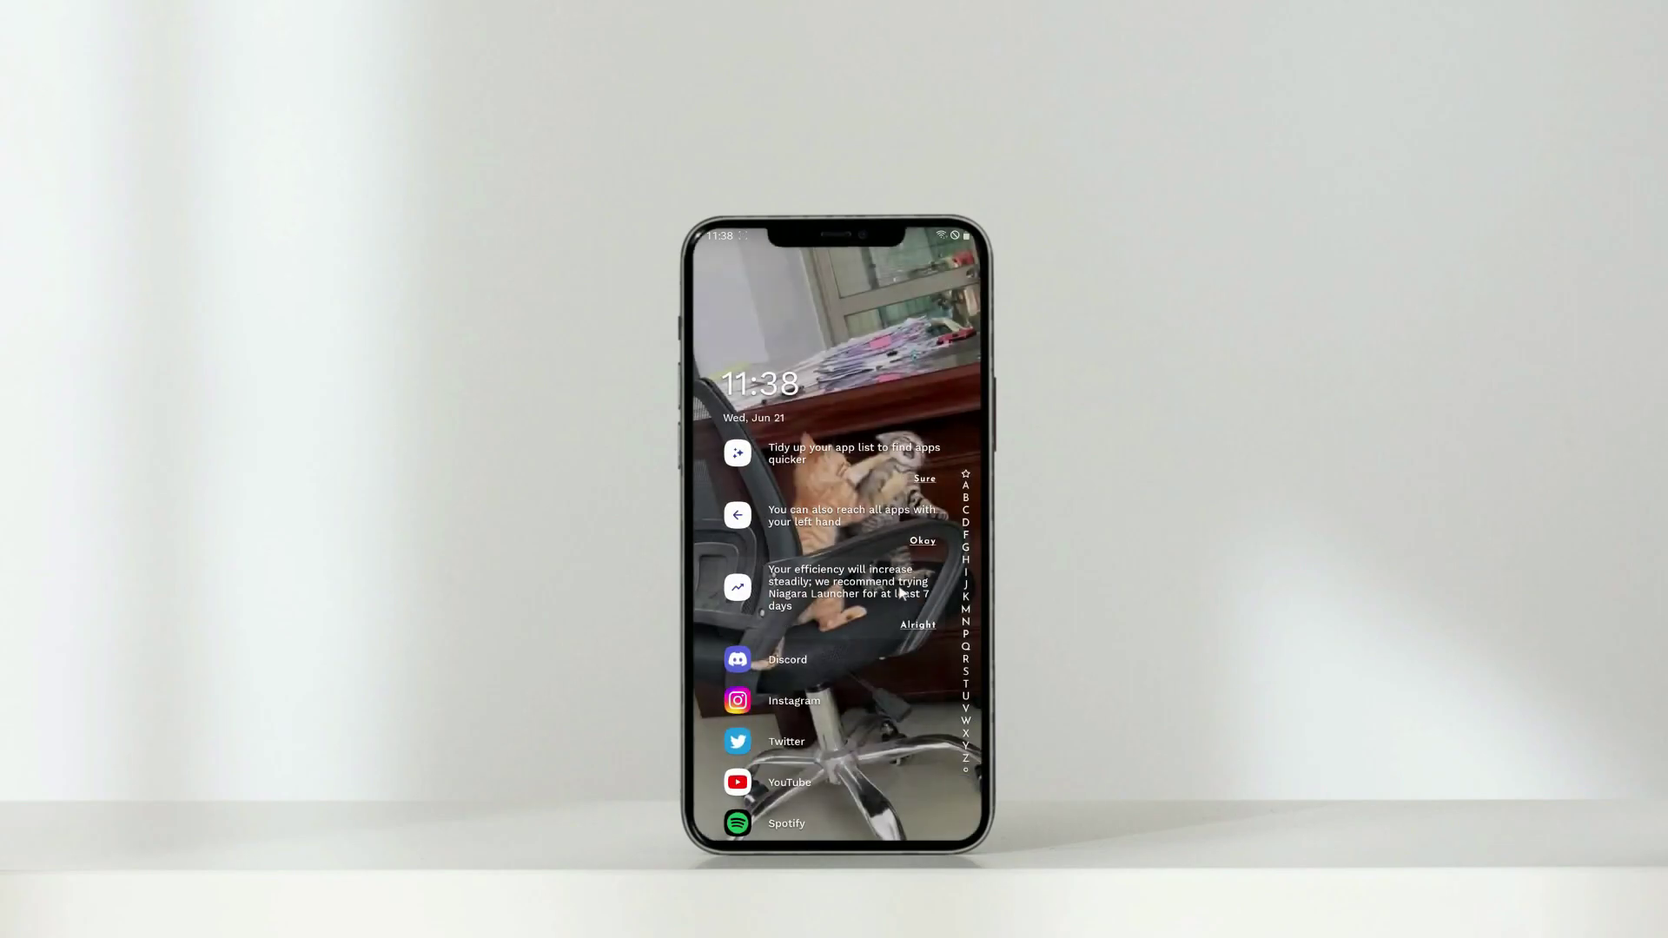
{"action": "left_click", "coordinate": [921, 480]}
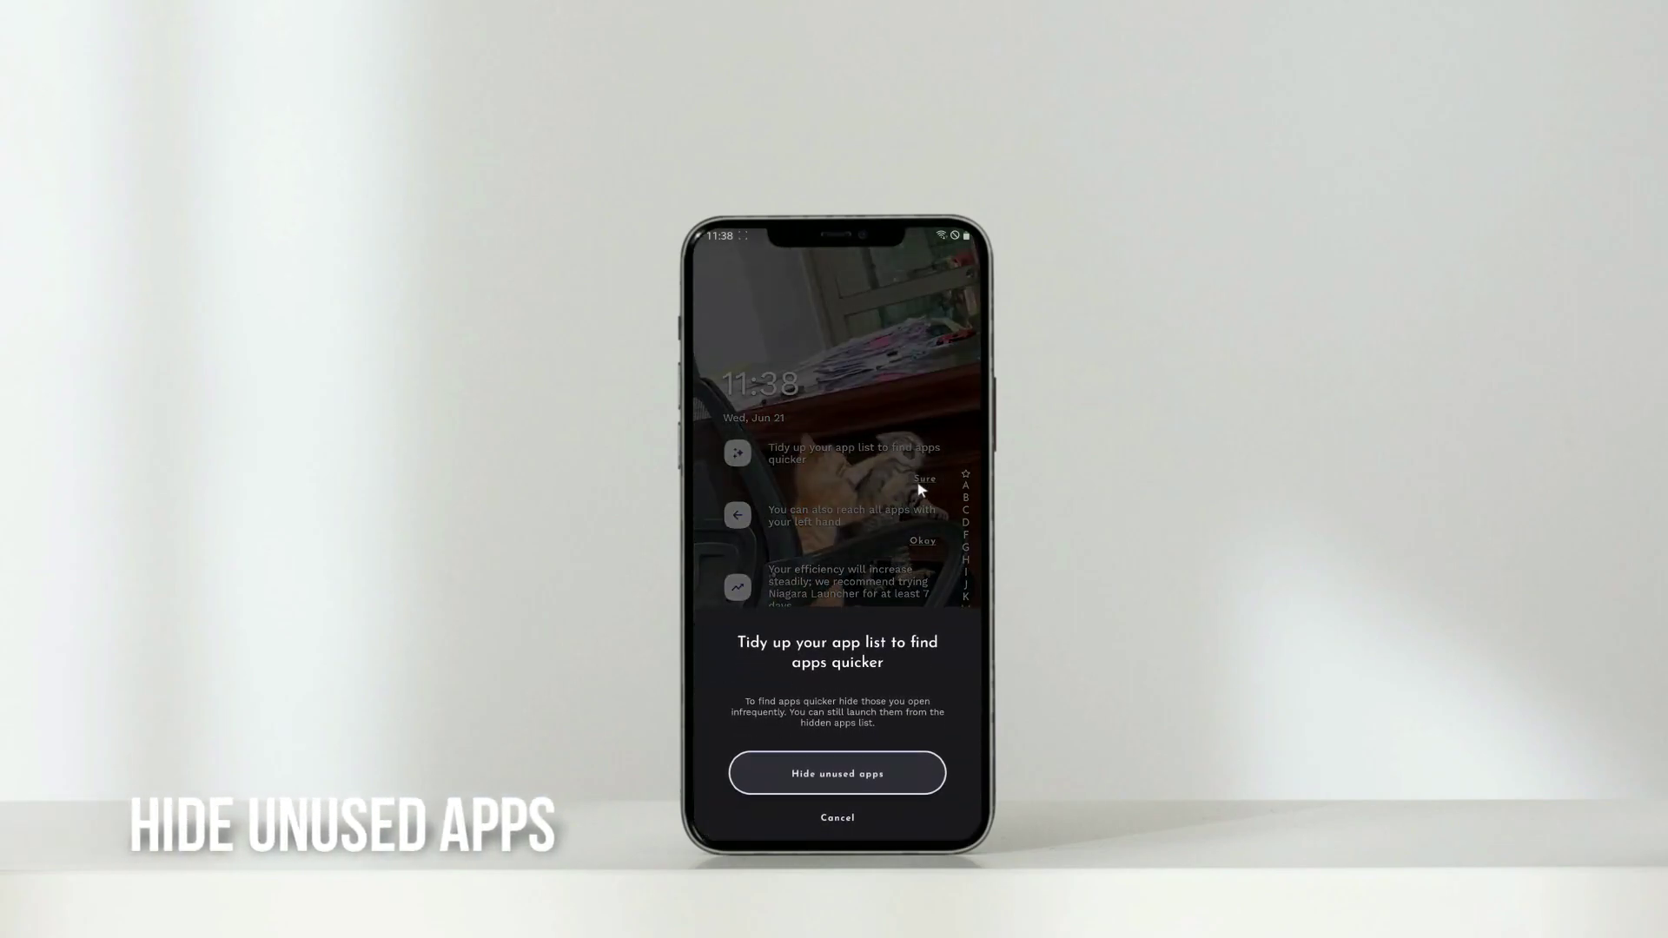
{"action": "left_click", "coordinate": [851, 776]}
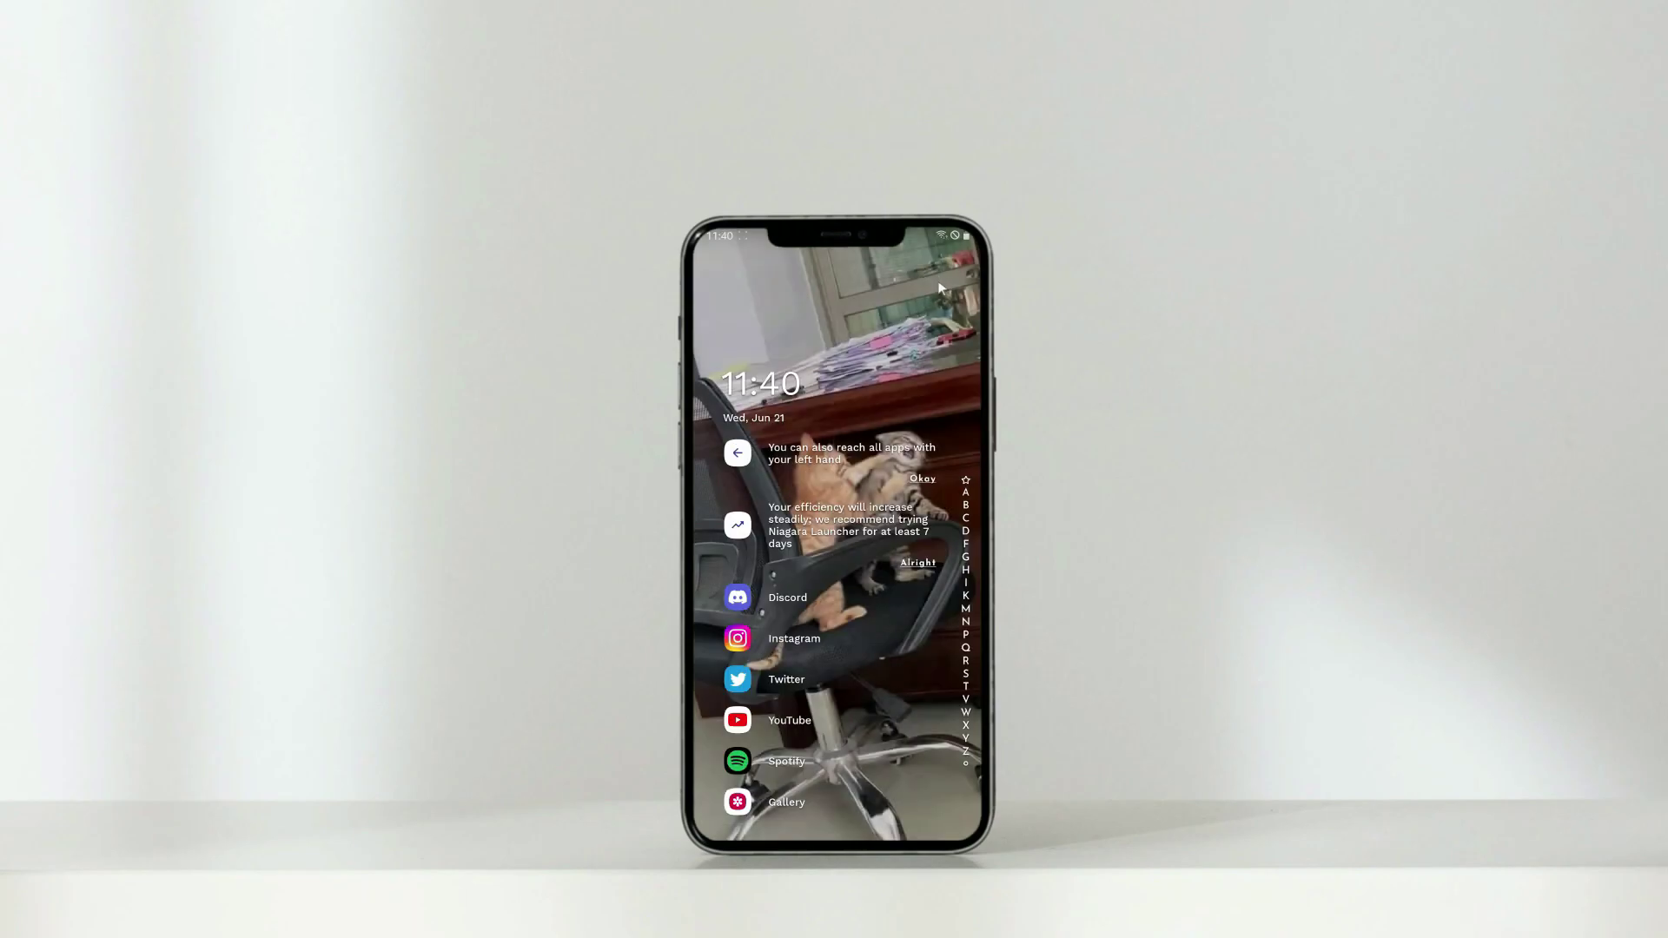
{"action": "left_click", "coordinate": [923, 478]}
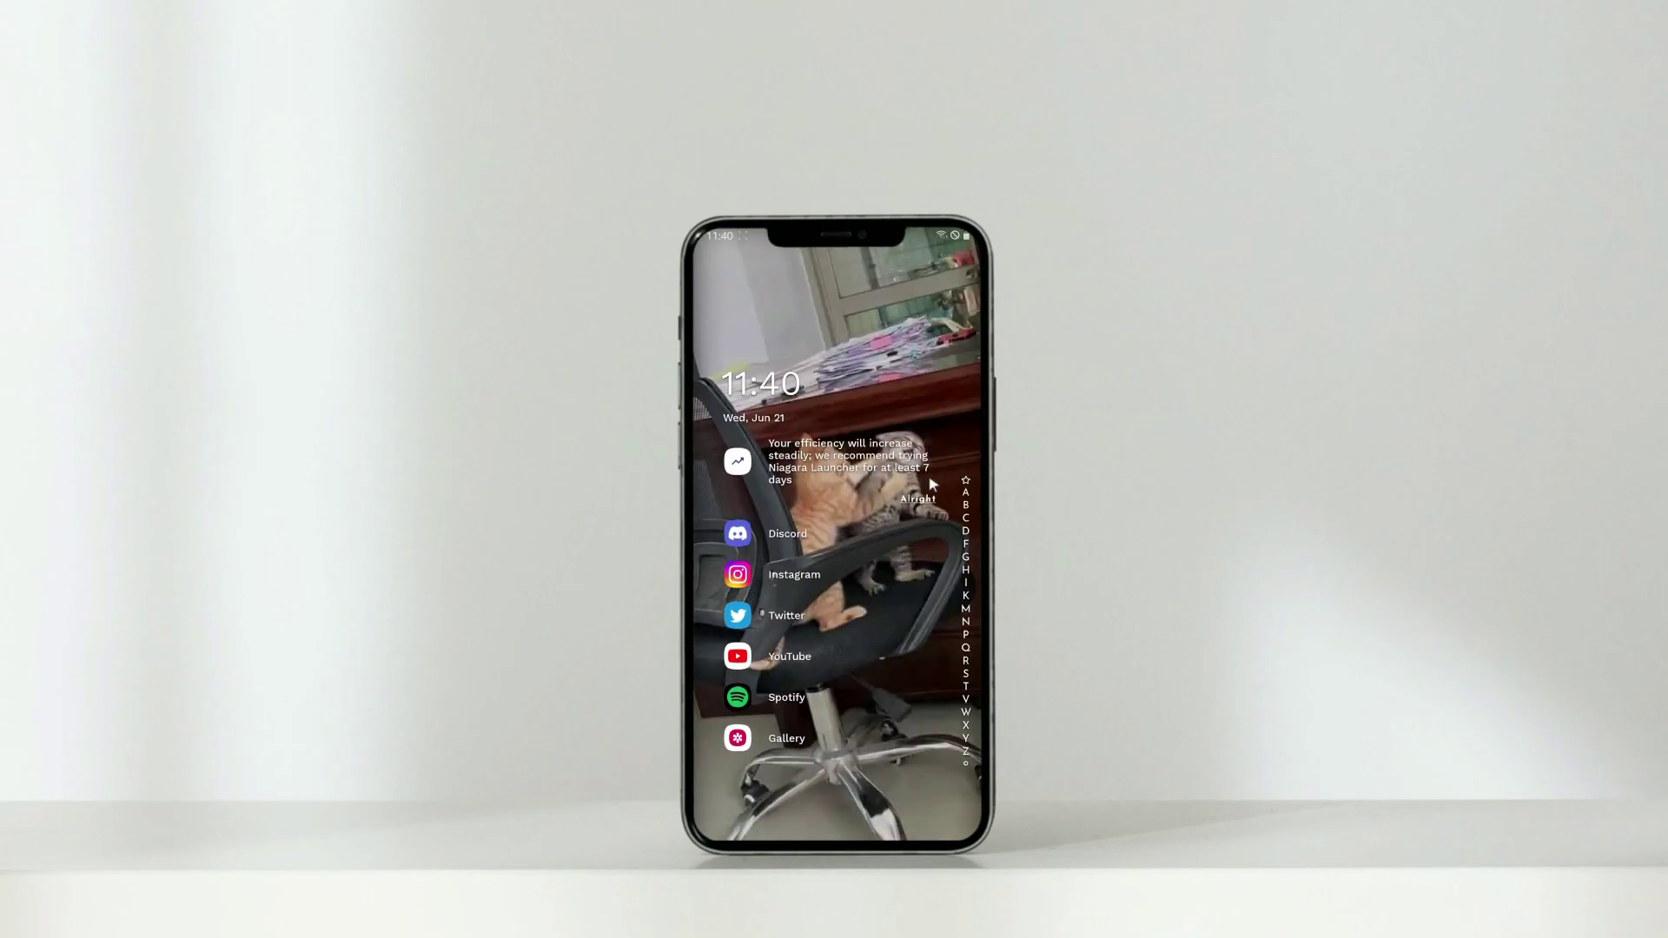
{"action": "left_click", "coordinate": [919, 502]}
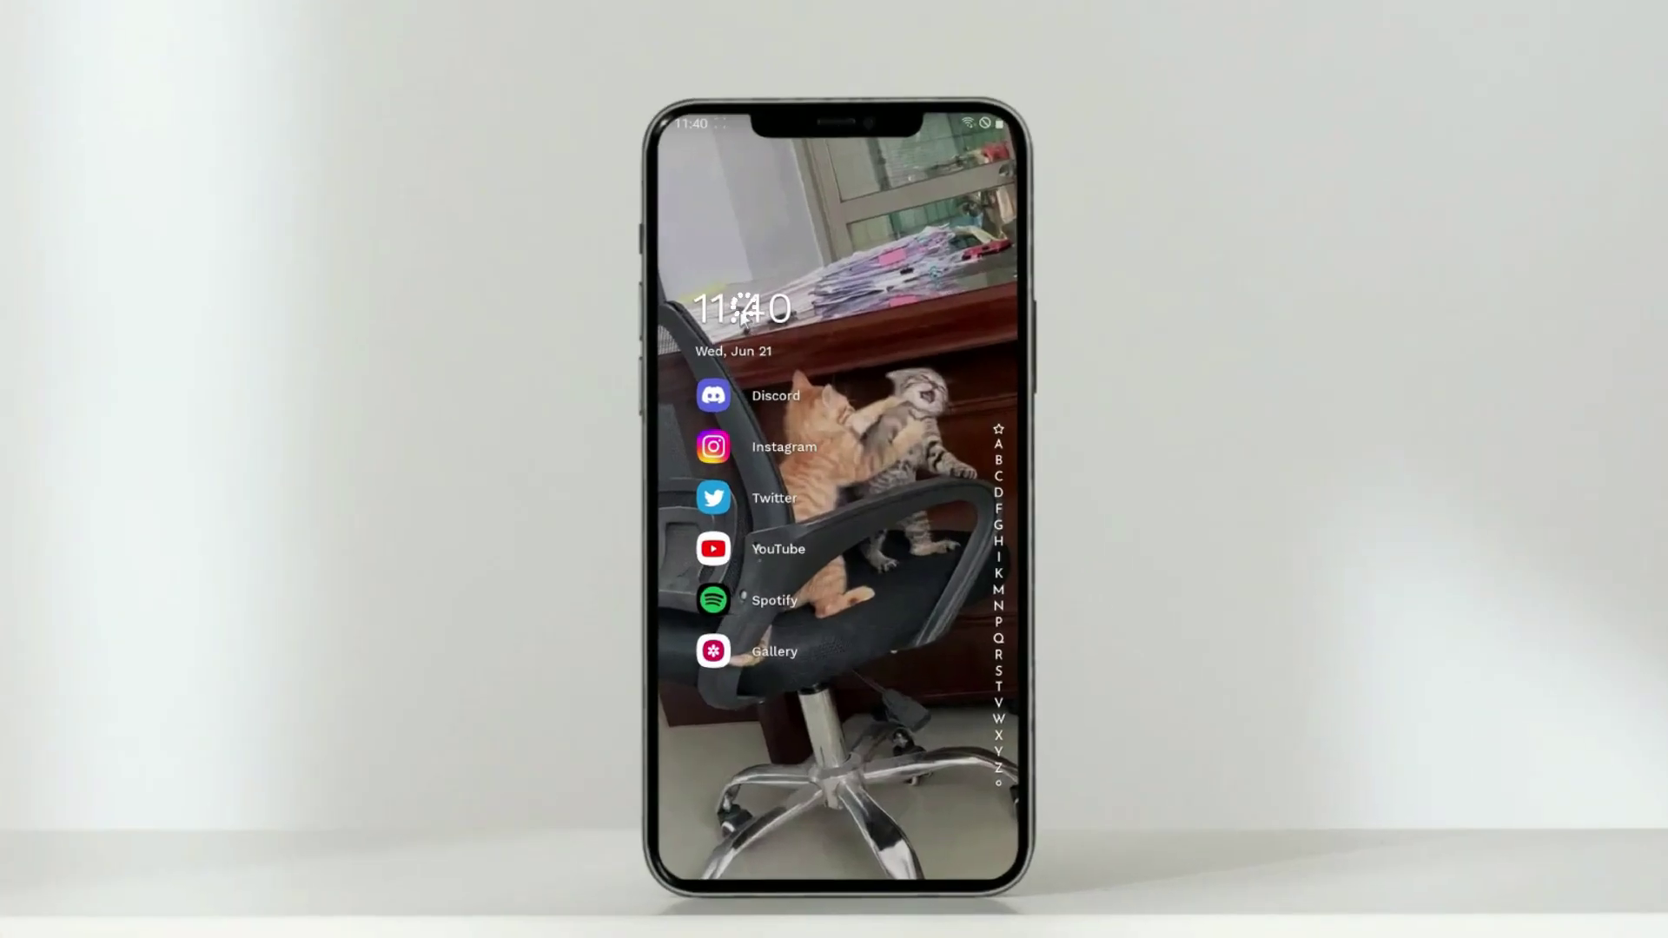
Step: Switch off Show date, Show clock and Show media widget, then open Add custom widget
{"action": "left_click", "coordinate": [753, 356]}
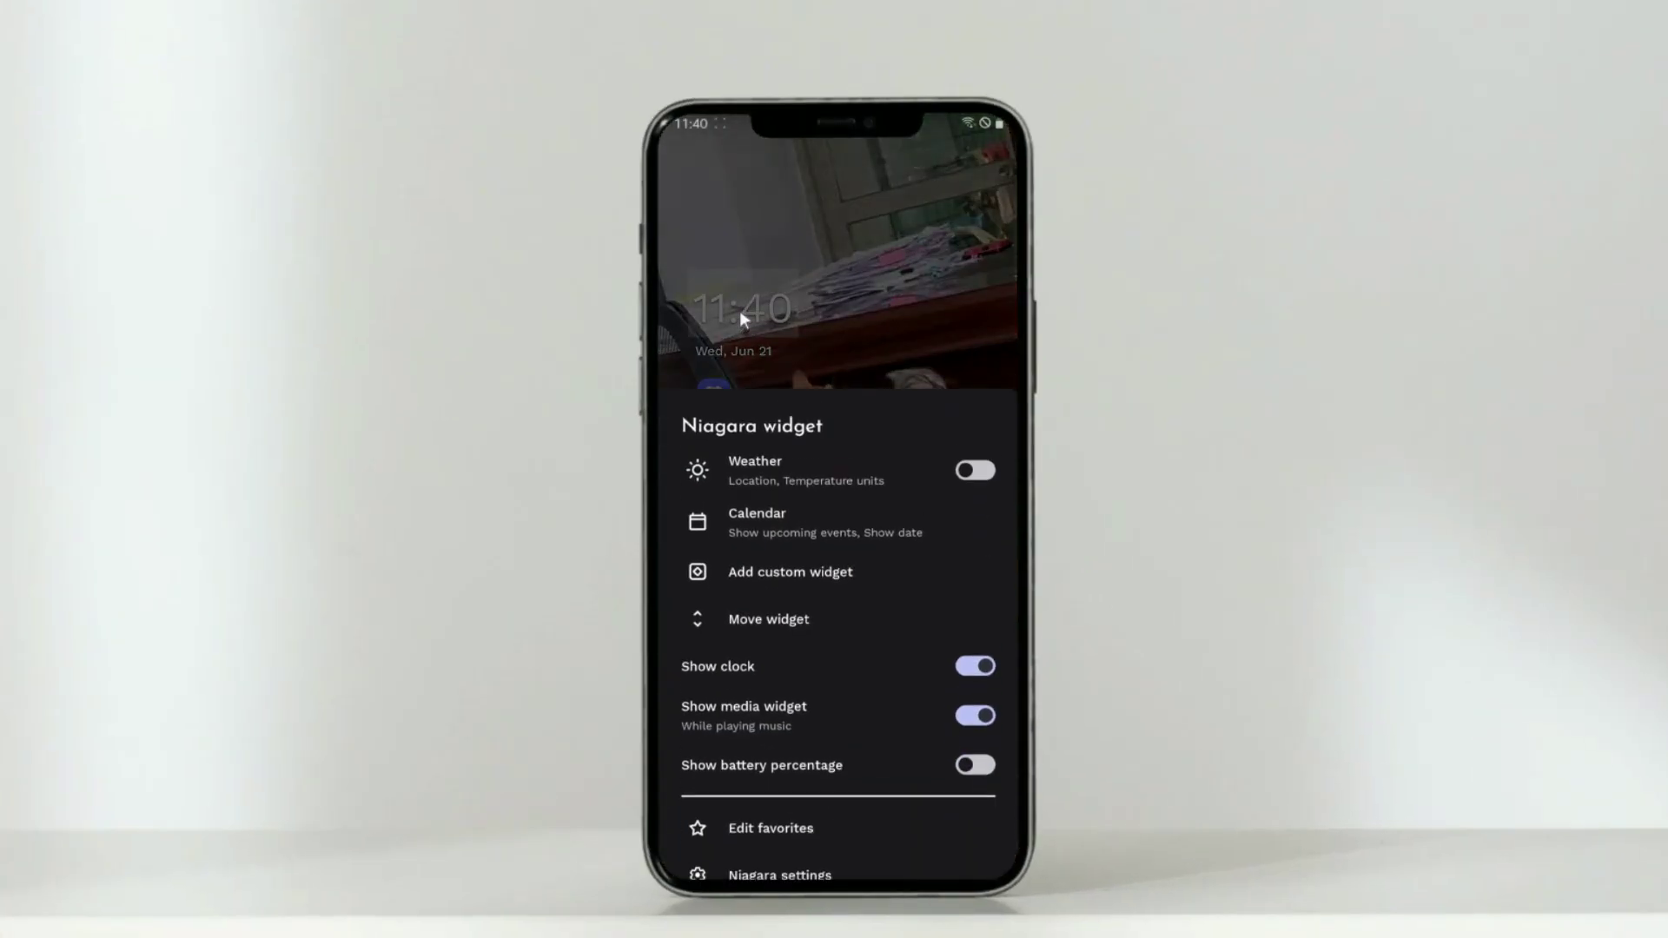
{"action": "left_click", "coordinate": [816, 511]}
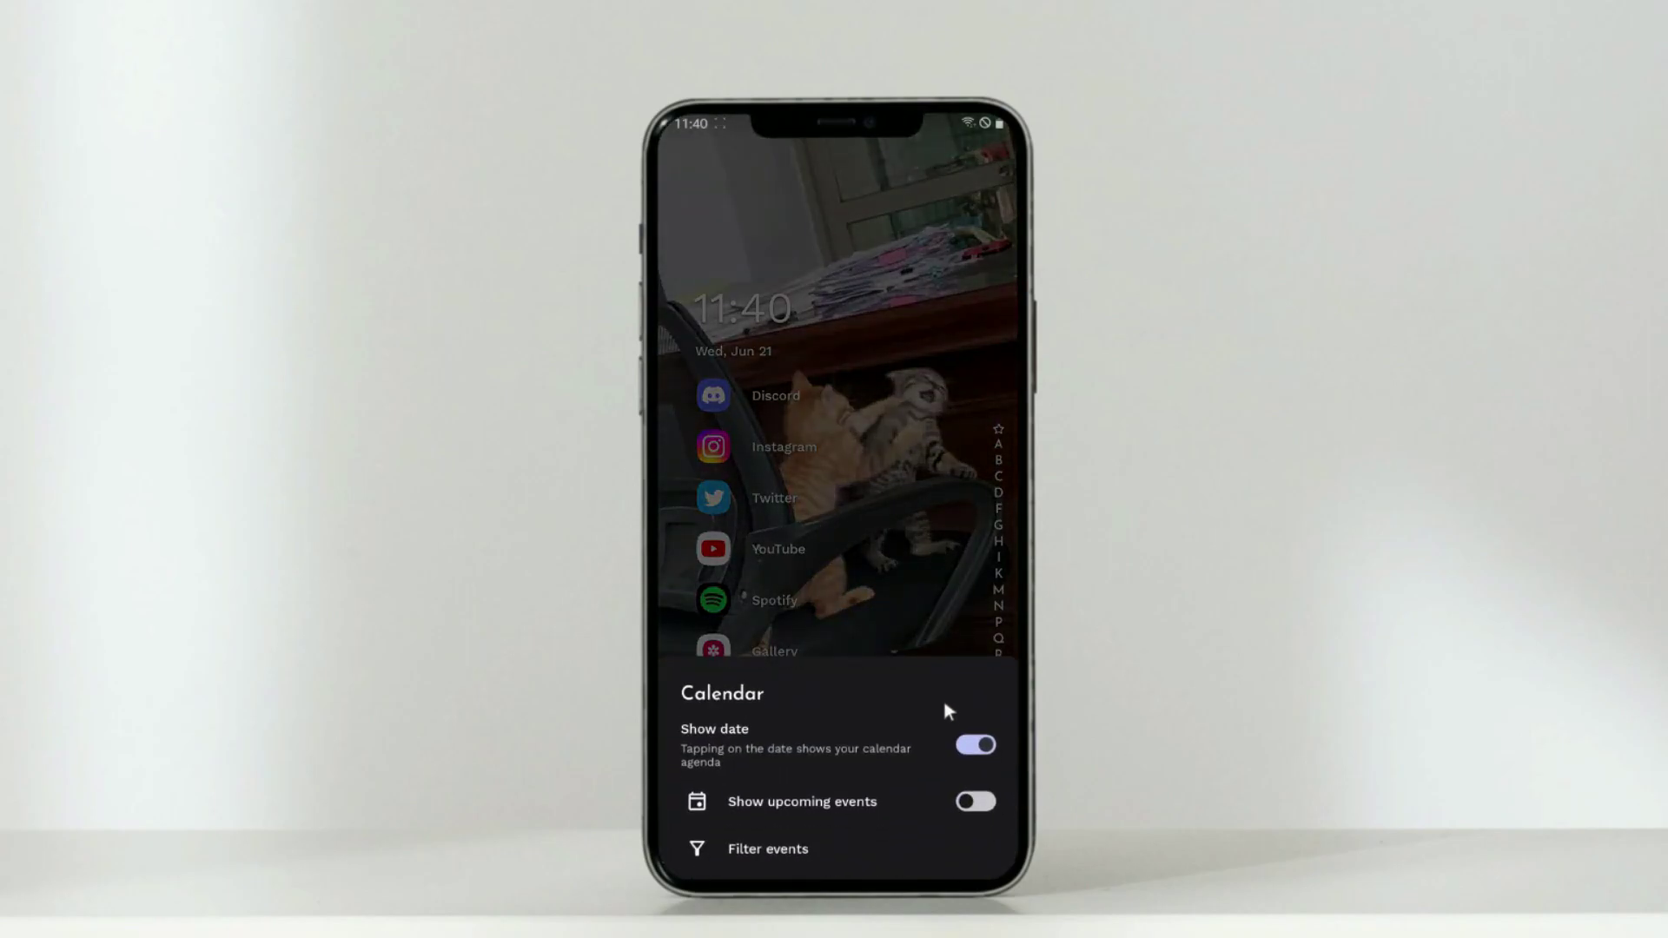
{"action": "left_click", "coordinate": [971, 746]}
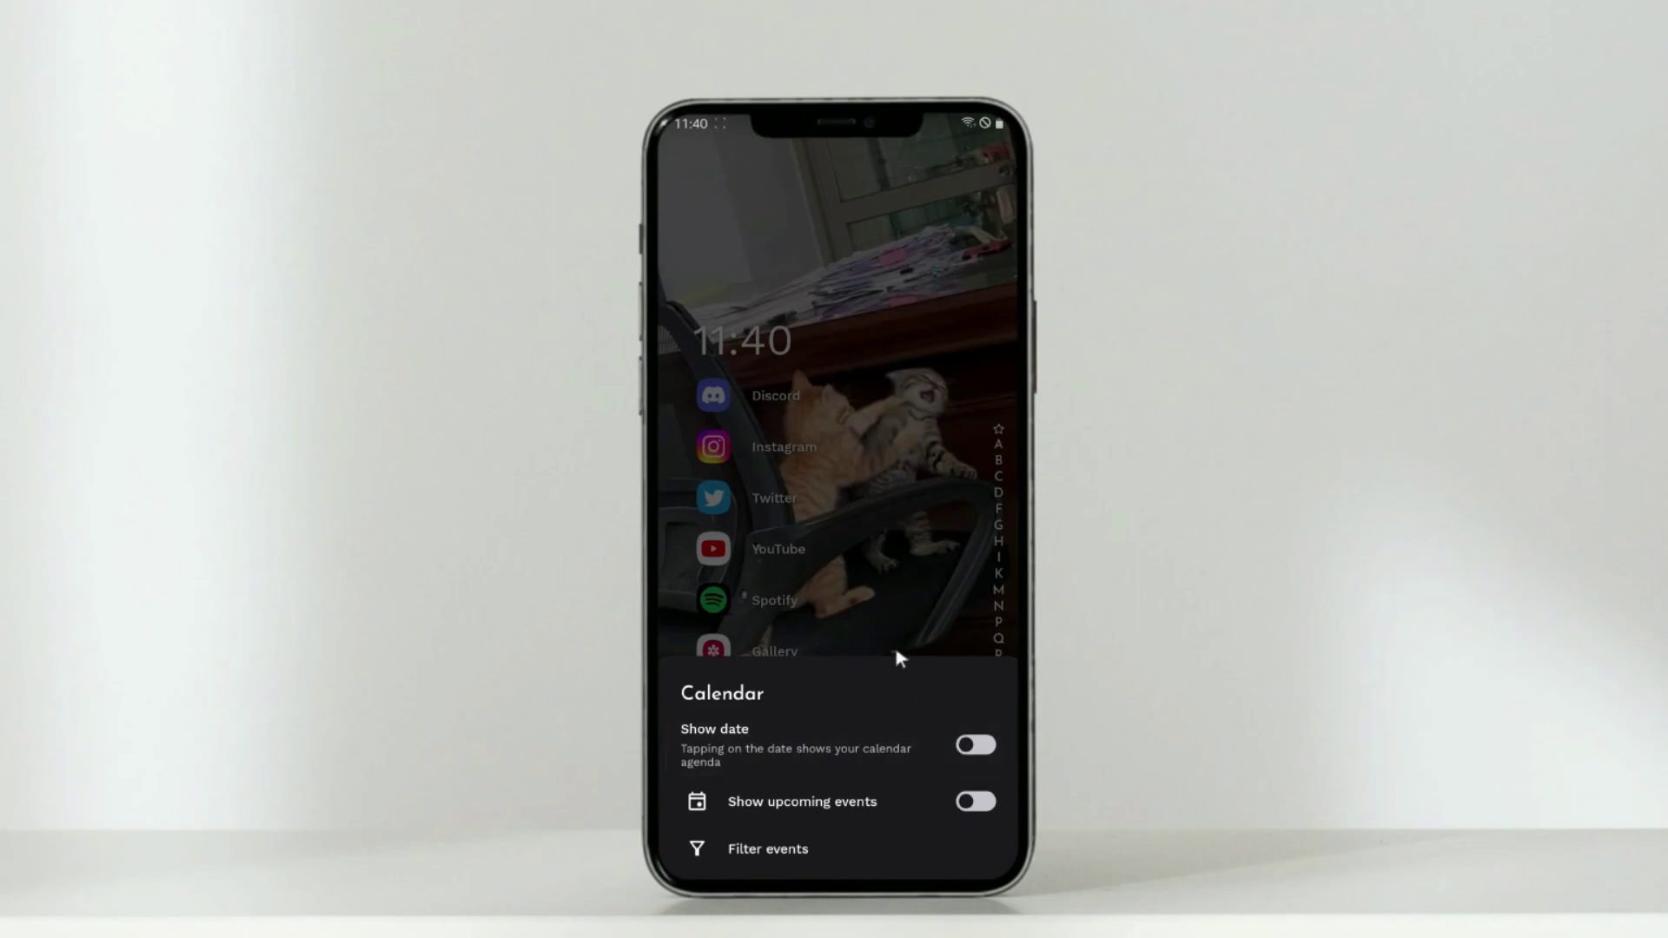
{"action": "left_click", "coordinate": [878, 627]}
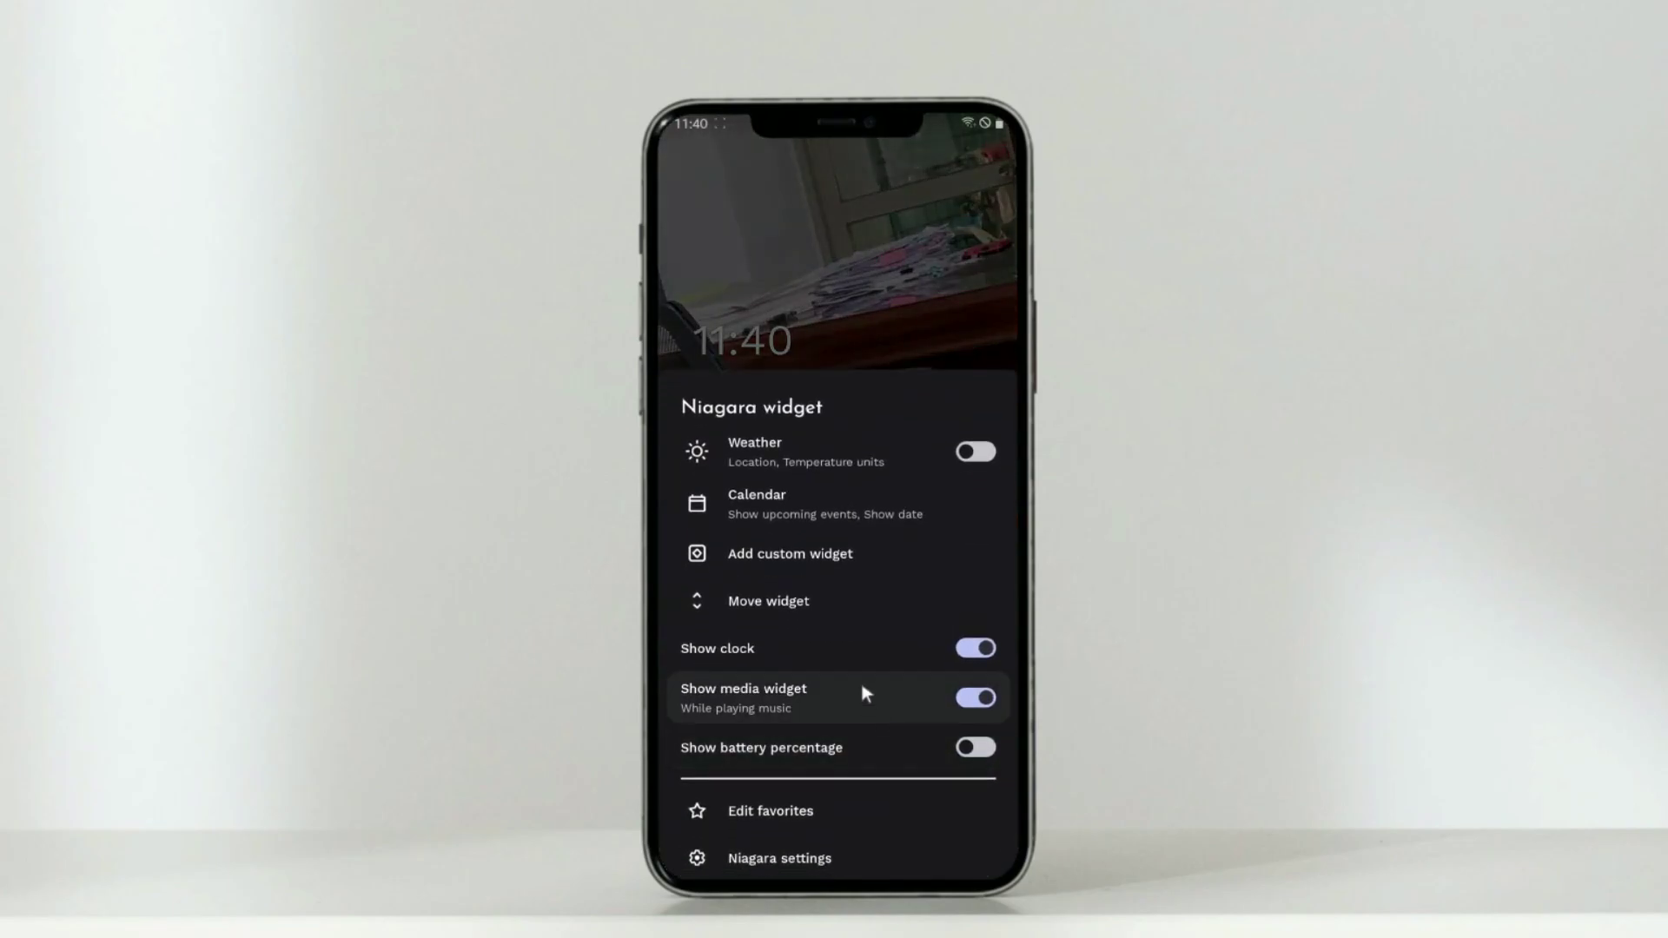
{"action": "left_click", "coordinate": [969, 653]}
{"action": "left_click", "coordinate": [969, 700]}
{"action": "left_click", "coordinate": [803, 688]}
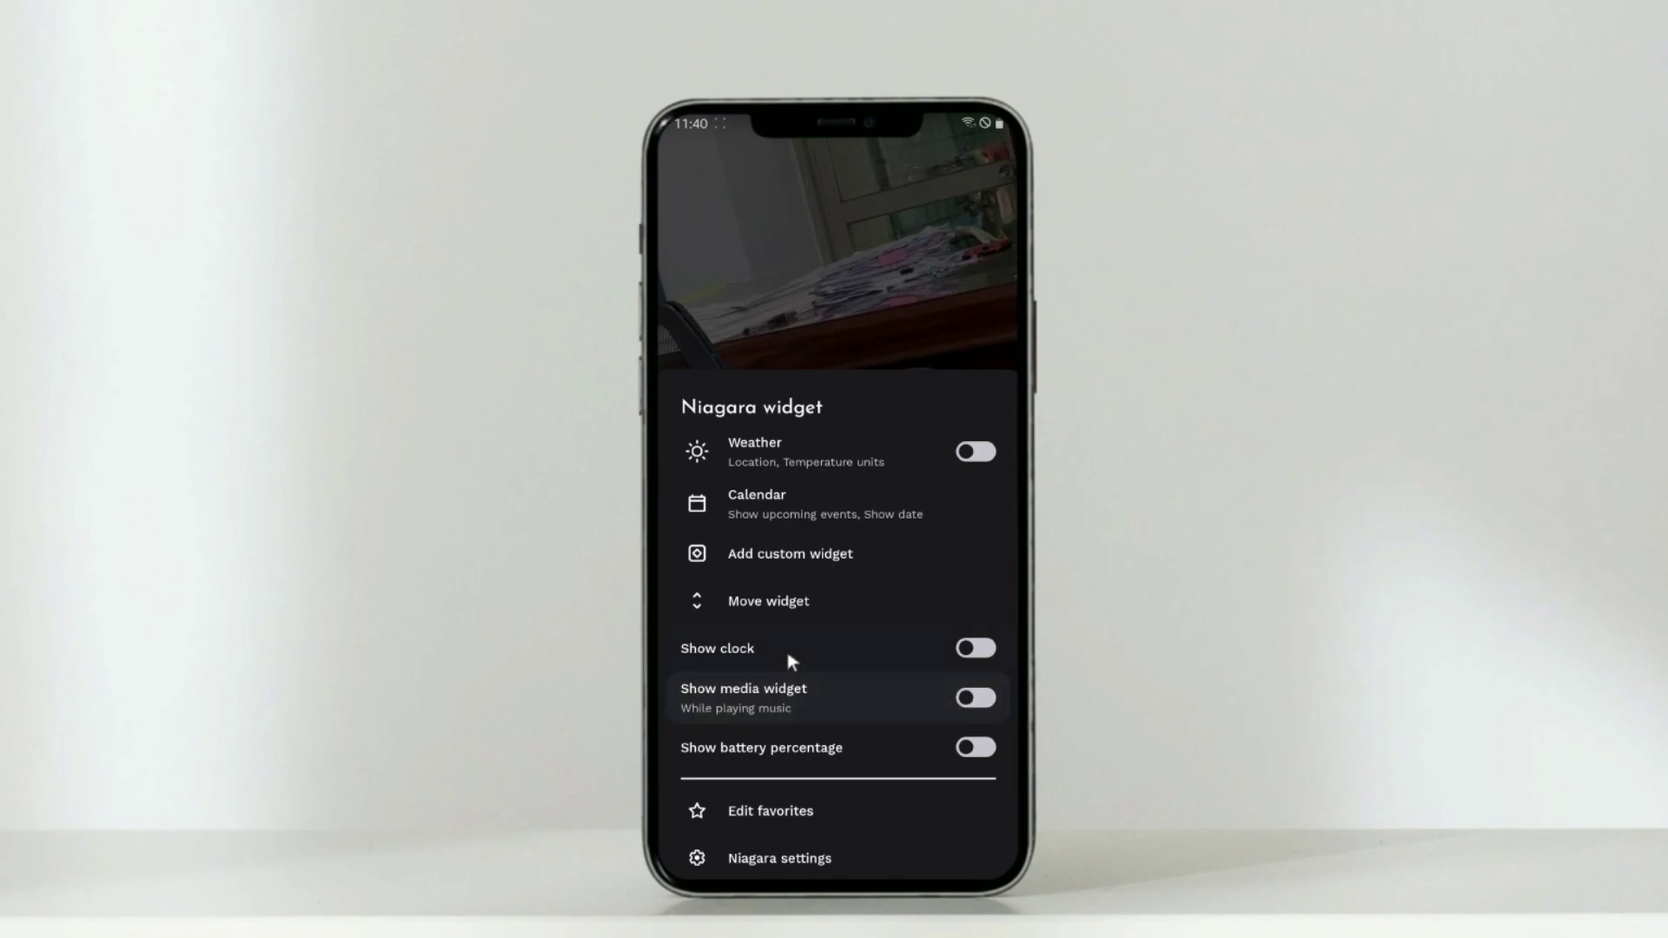
{"action": "left_click", "coordinate": [765, 554]}
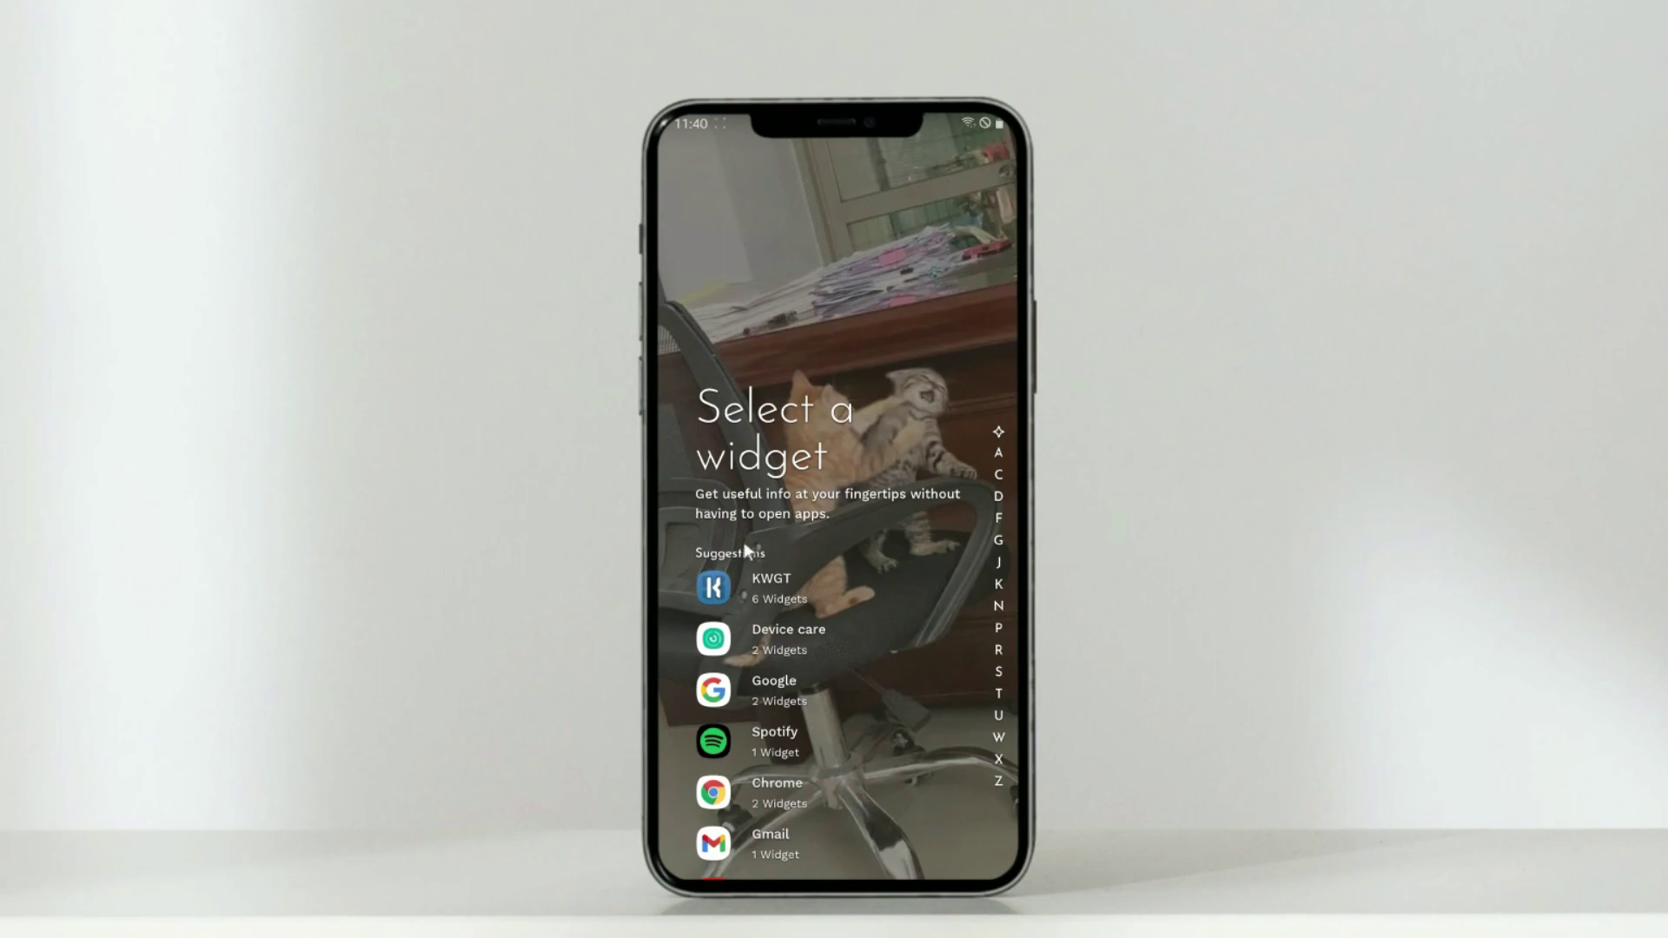
Step: Add the KWGT 4x4 widget to the home screen
{"action": "left_click", "coordinate": [758, 589]}
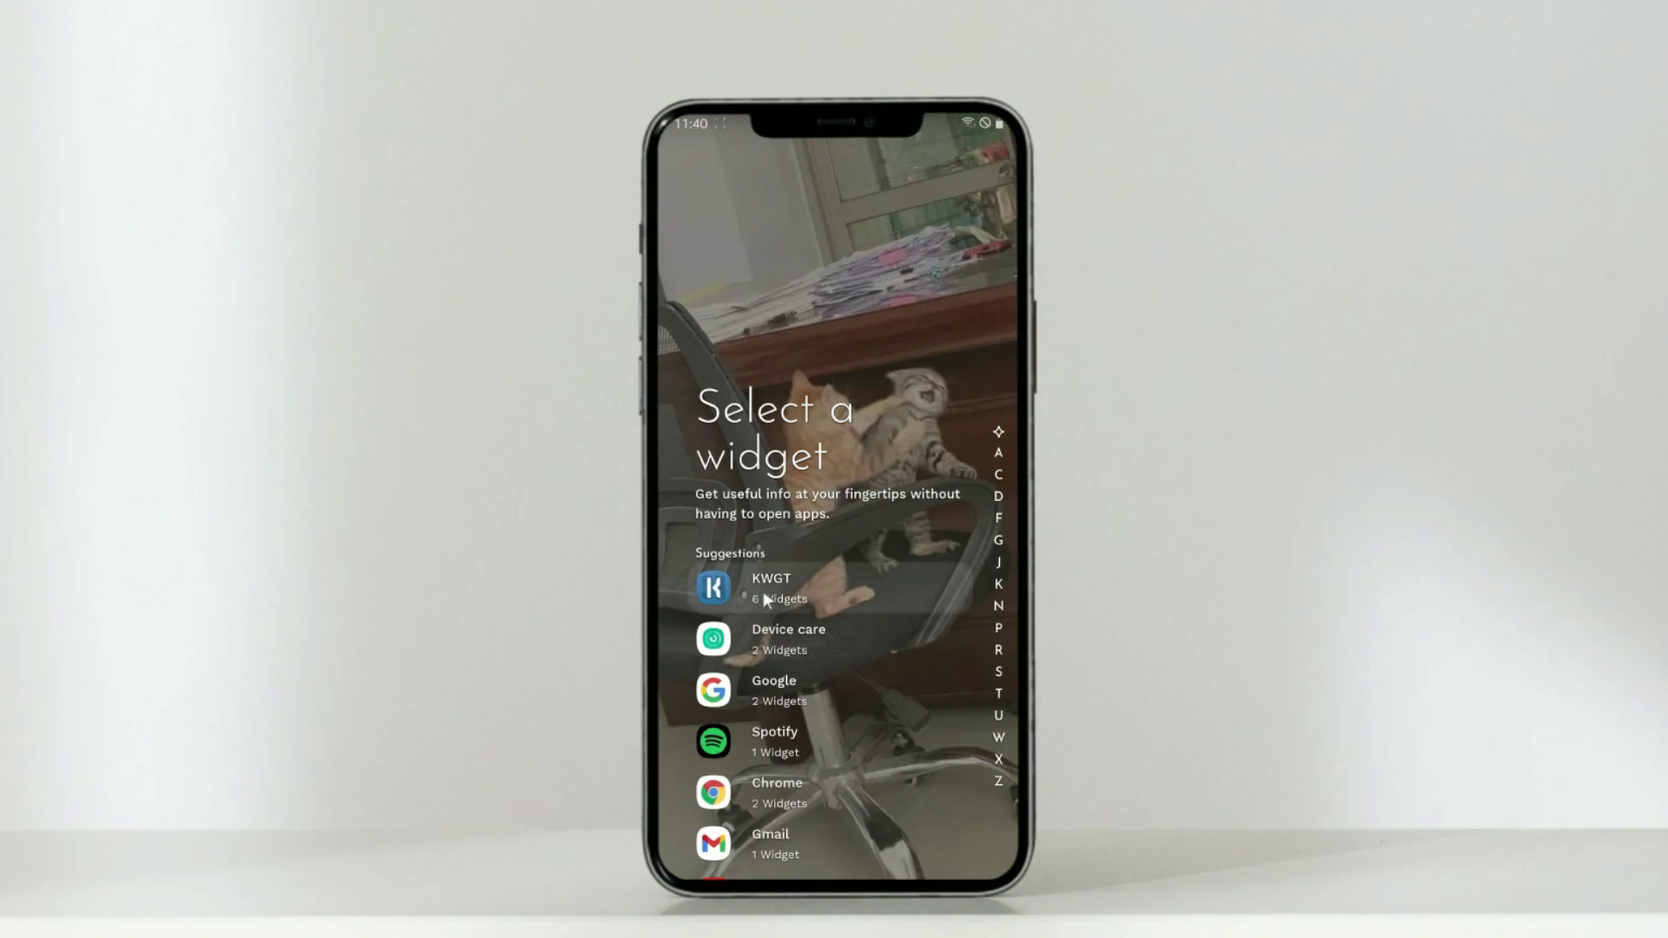
{"action": "left_click", "coordinate": [764, 591]}
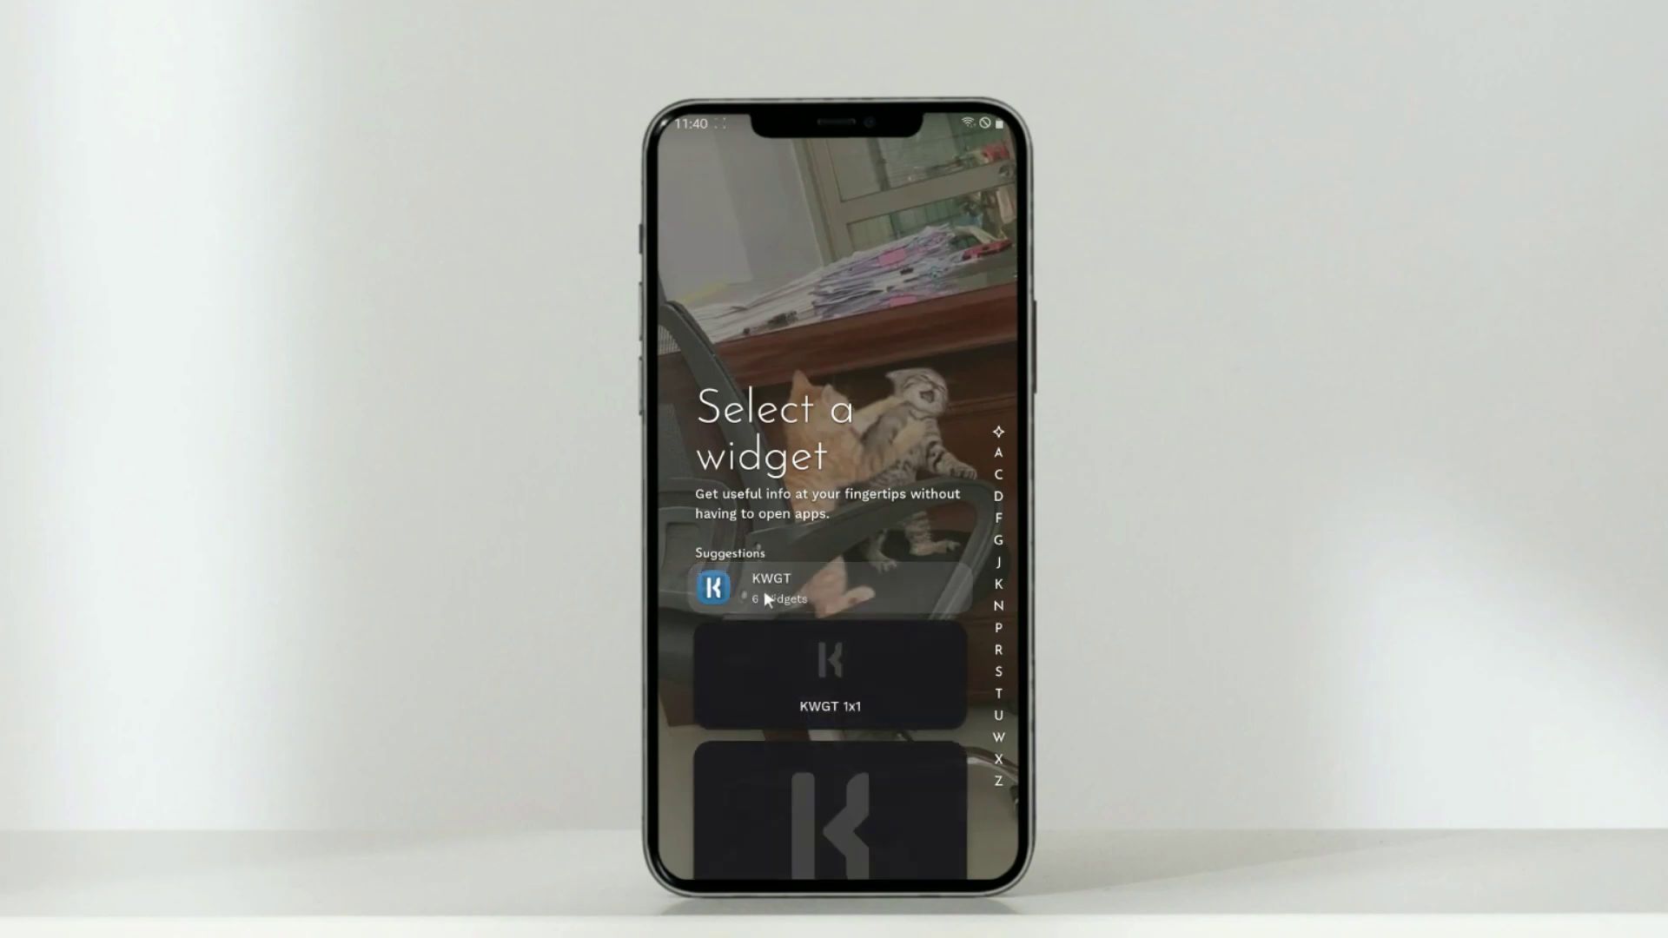
{"action": "scroll", "coordinate": [763, 591], "scroll_direction": "down", "scroll_amount": 10}
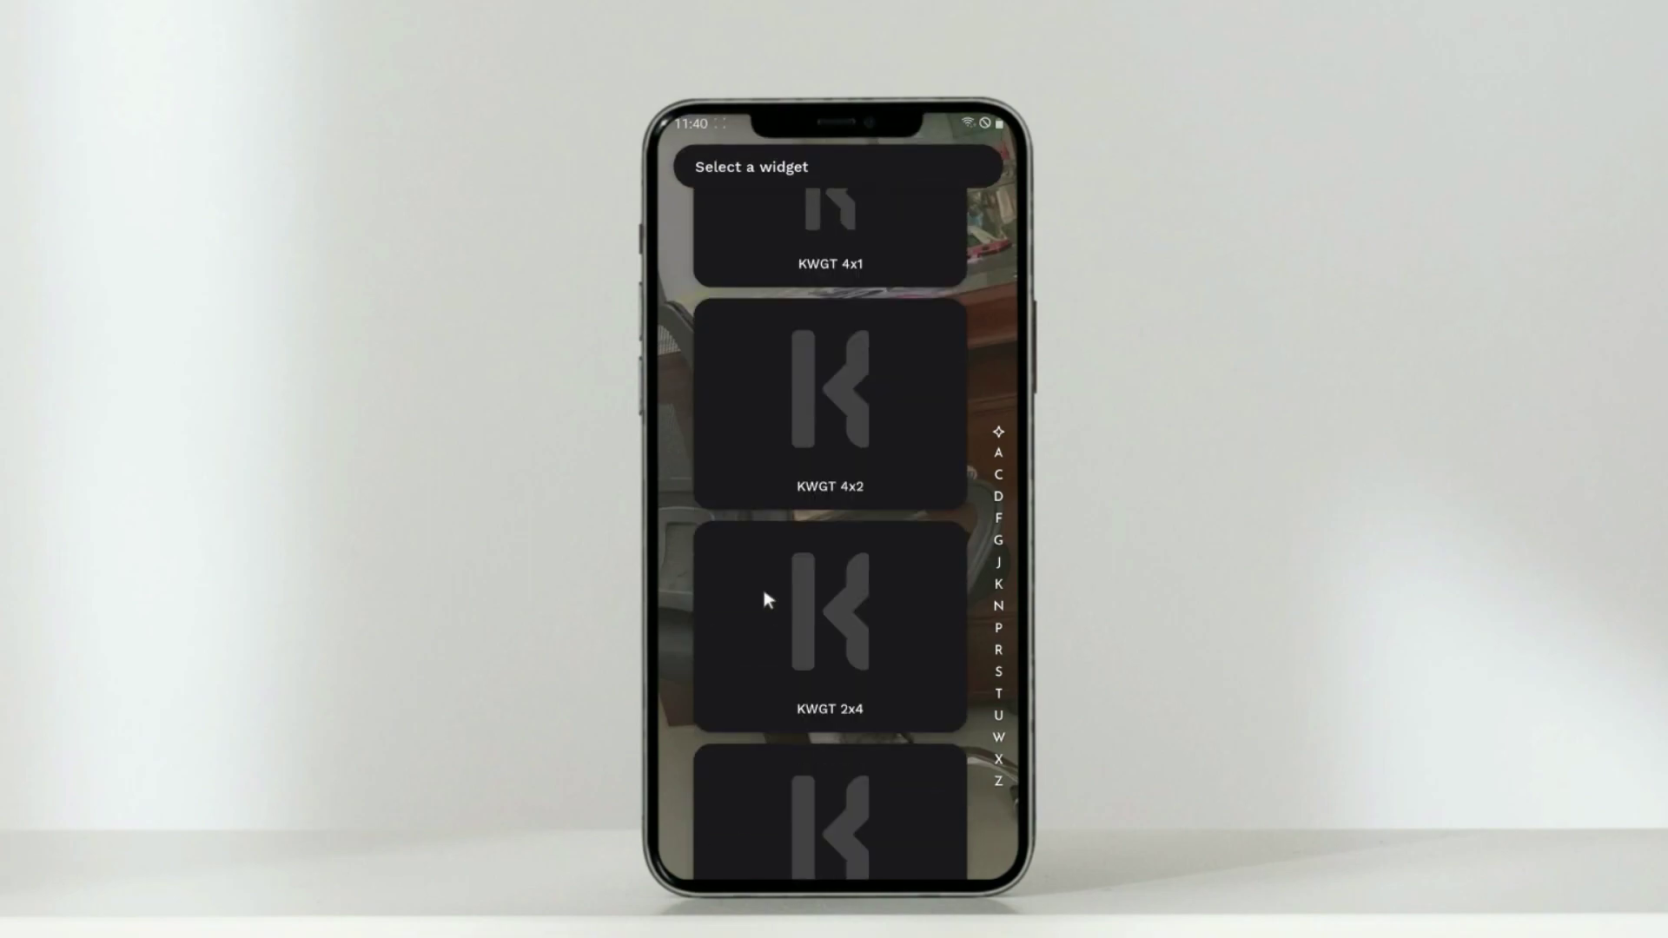
{"action": "left_click", "coordinate": [803, 544]}
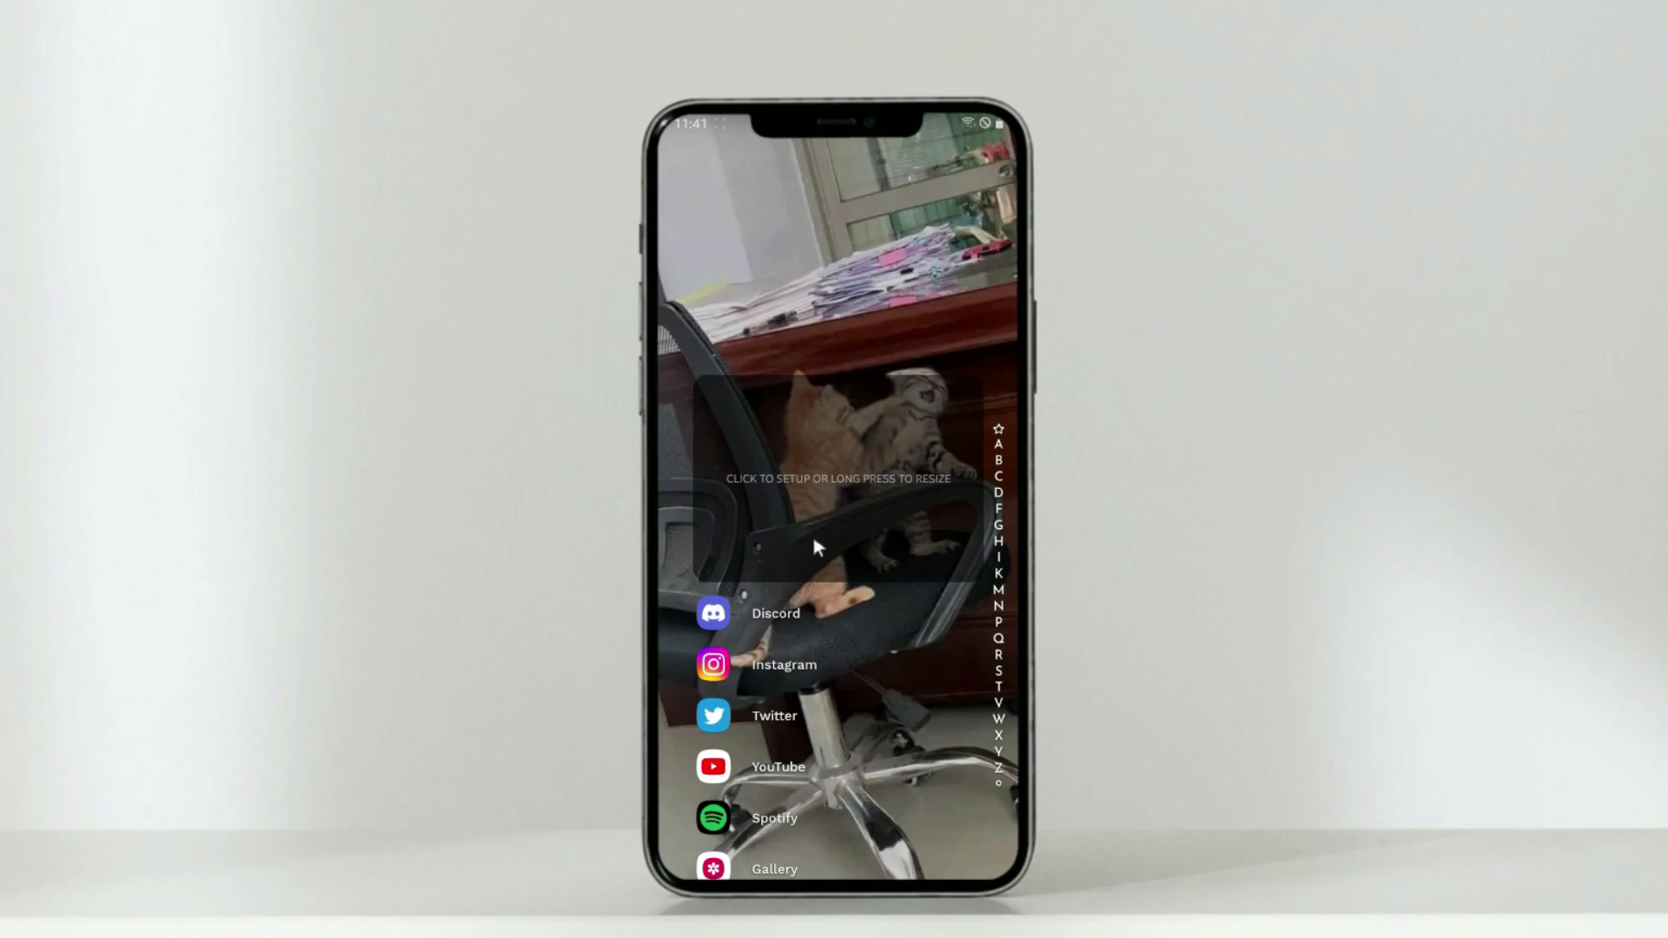
Step: Stretch the KWGT widget upward to fill the space above the apps
{"action": "left_click", "coordinate": [814, 540]}
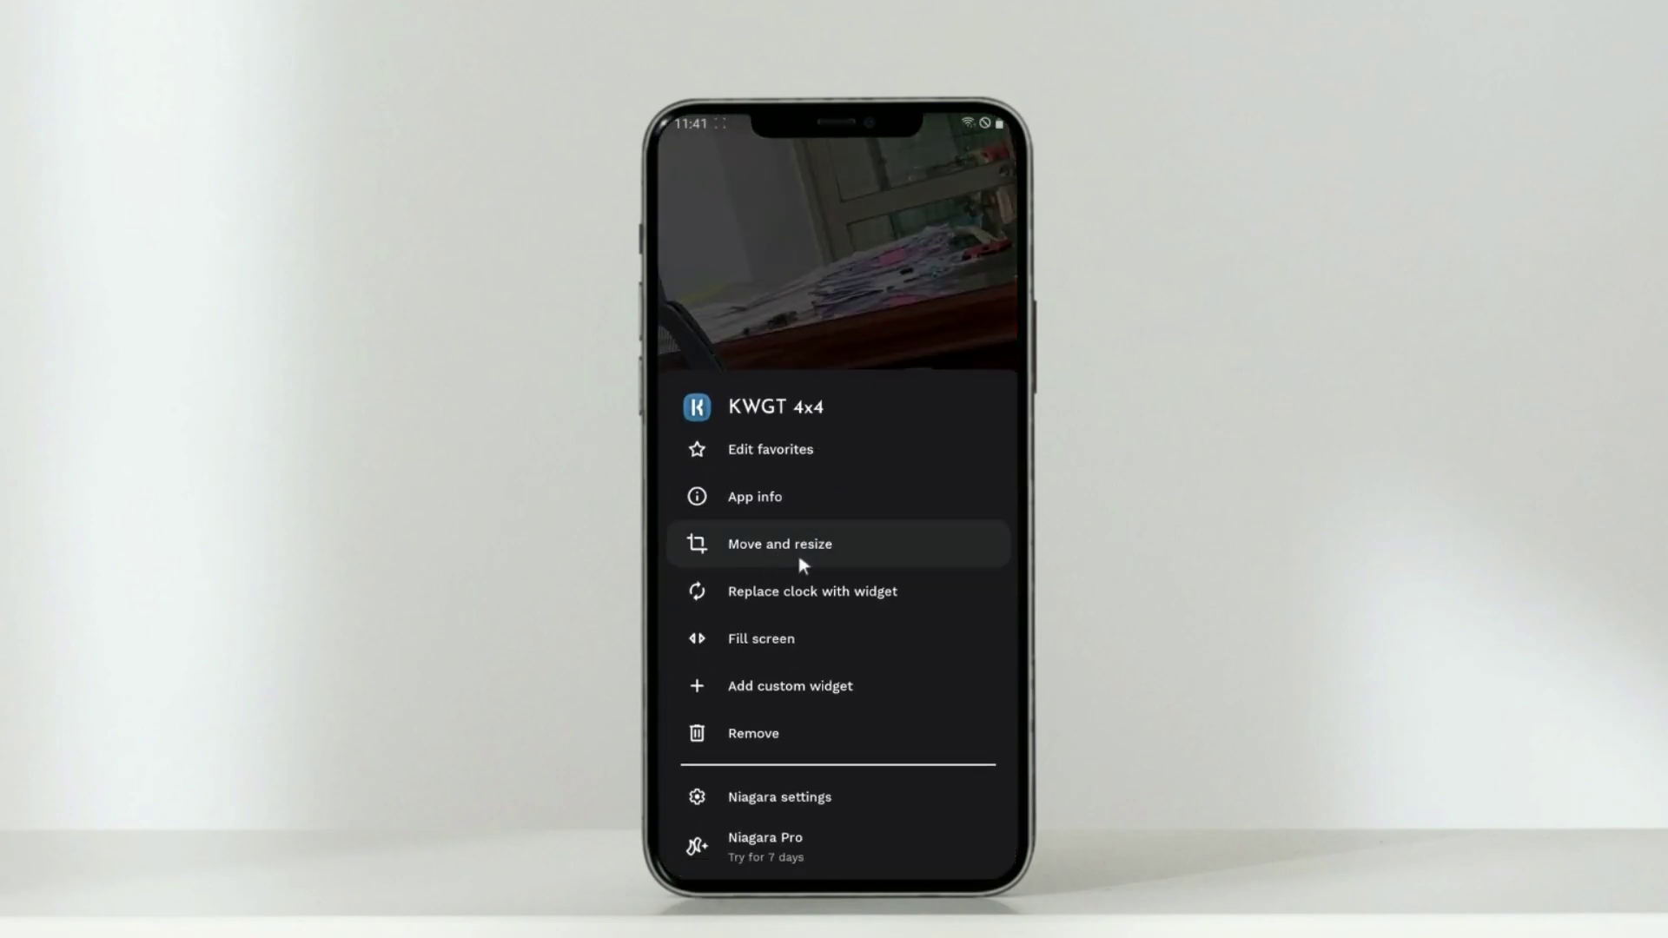
{"action": "left_click", "coordinate": [800, 560]}
{"action": "left_click_drag", "start_coordinate": [895, 329], "coordinate": [894, 156]}
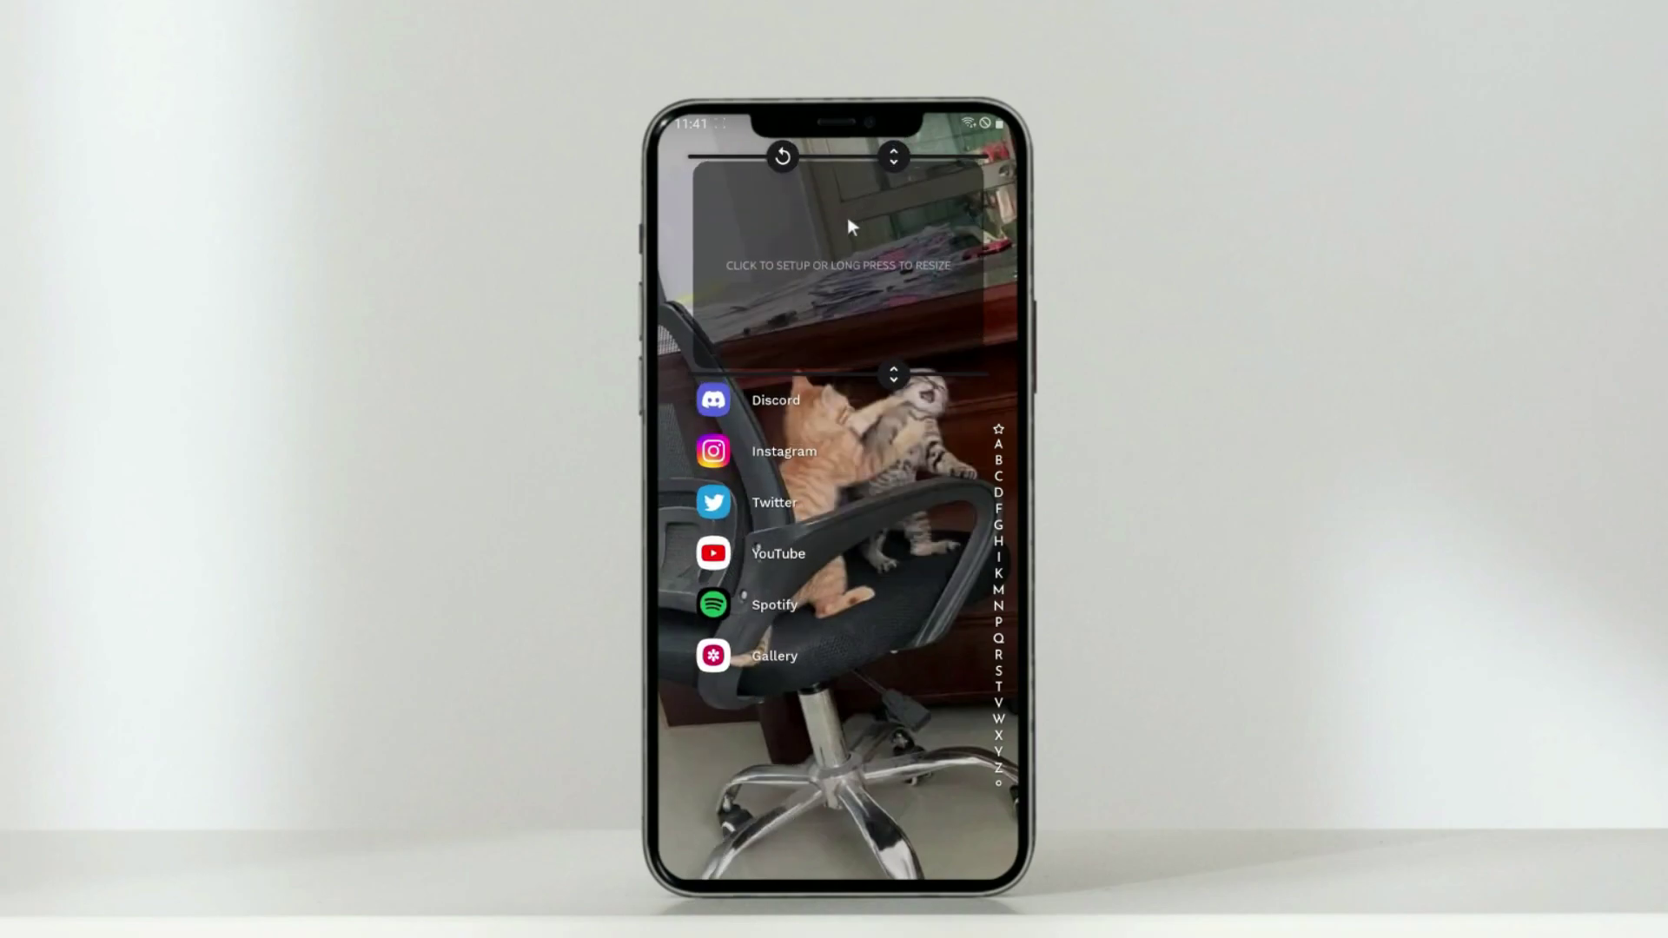
{"action": "left_click", "coordinate": [660, 316]}
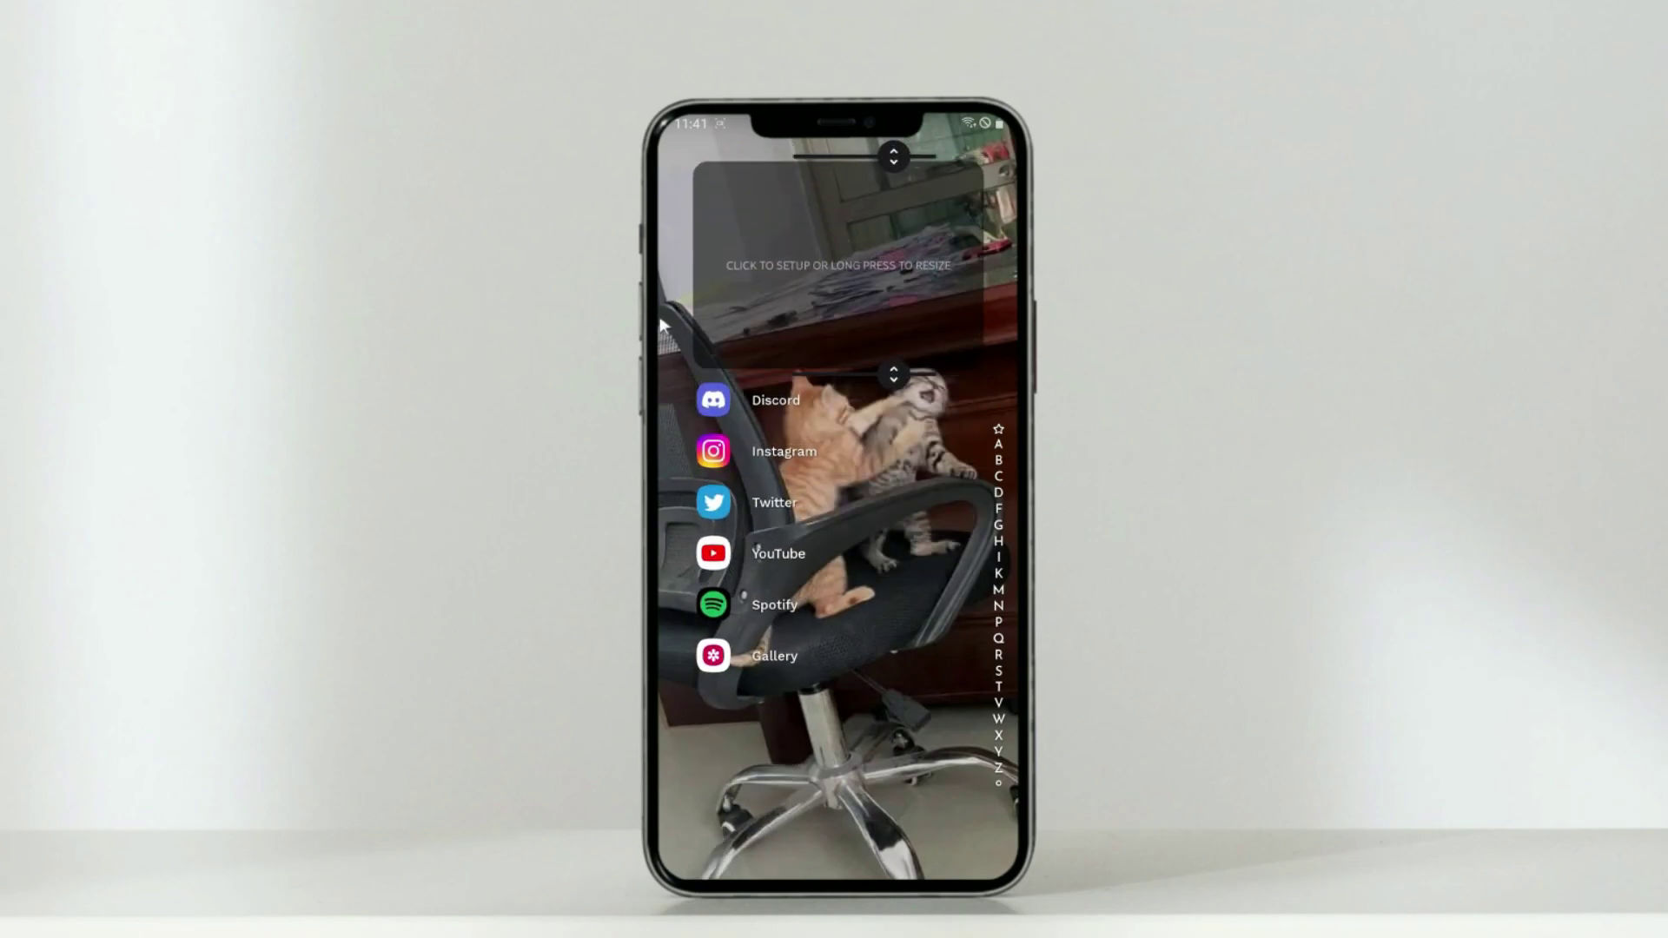
Step: Open the new widget in KWGT and select the installed Radish KWGT pack
{"action": "left_click", "coordinate": [784, 300]}
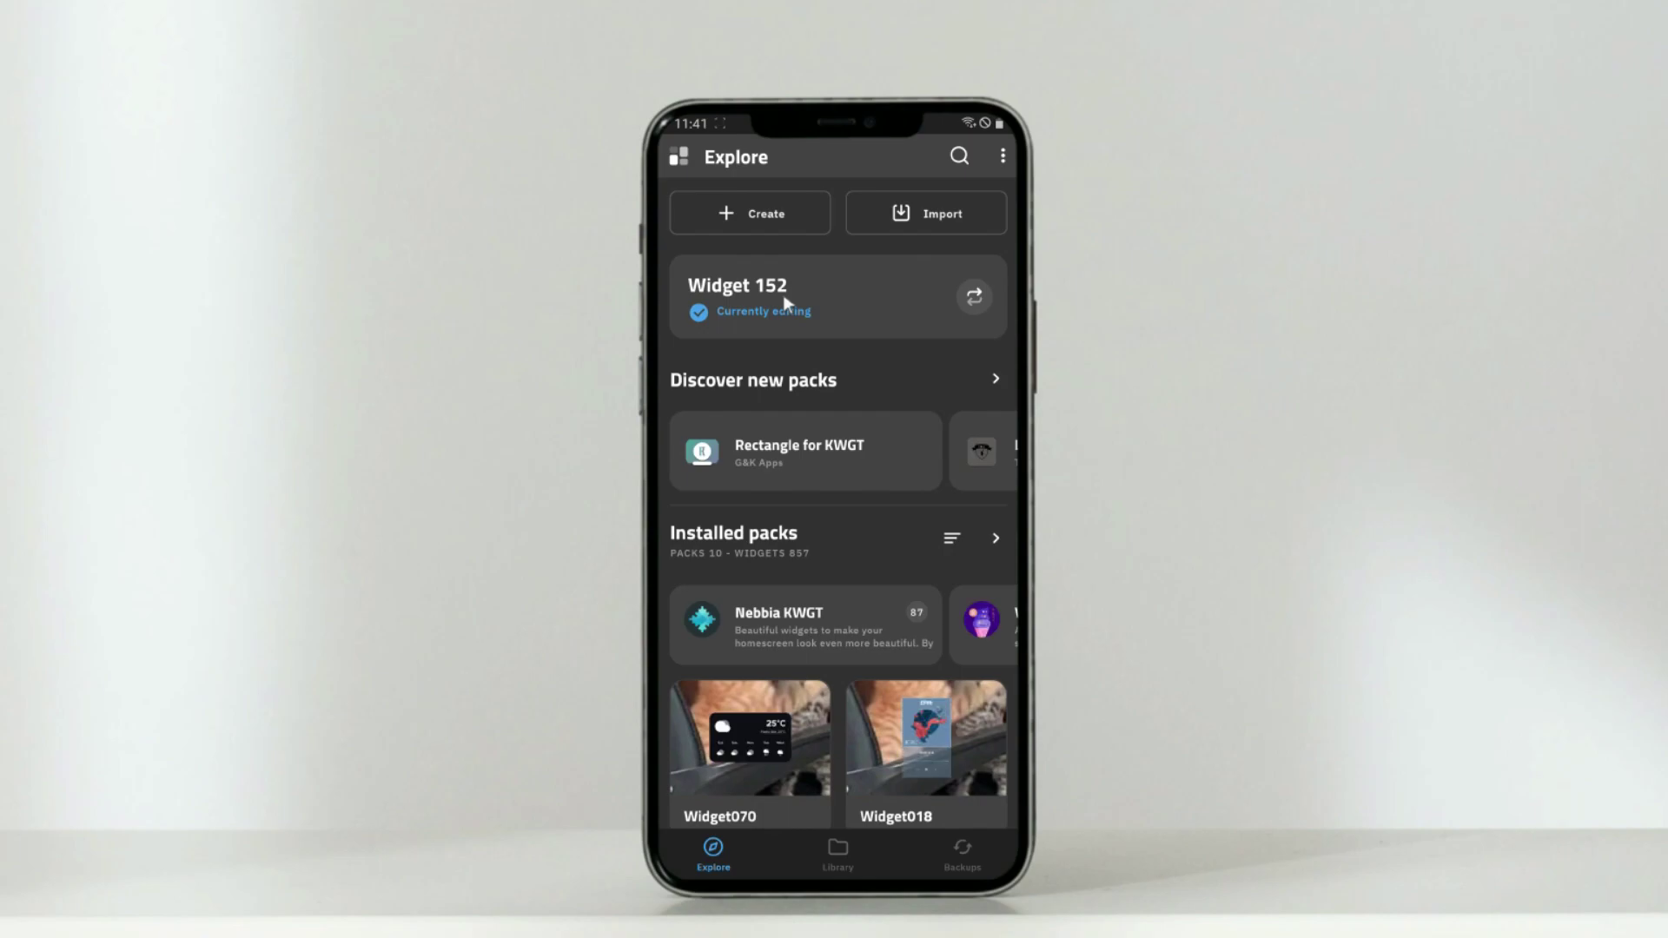
{"action": "scroll", "coordinate": [997, 619], "scroll_direction": "right", "scroll_amount": 5}
{"action": "scroll", "coordinate": [779, 640], "scroll_direction": "right", "scroll_amount": 1}
{"action": "left_click", "coordinate": [789, 636]}
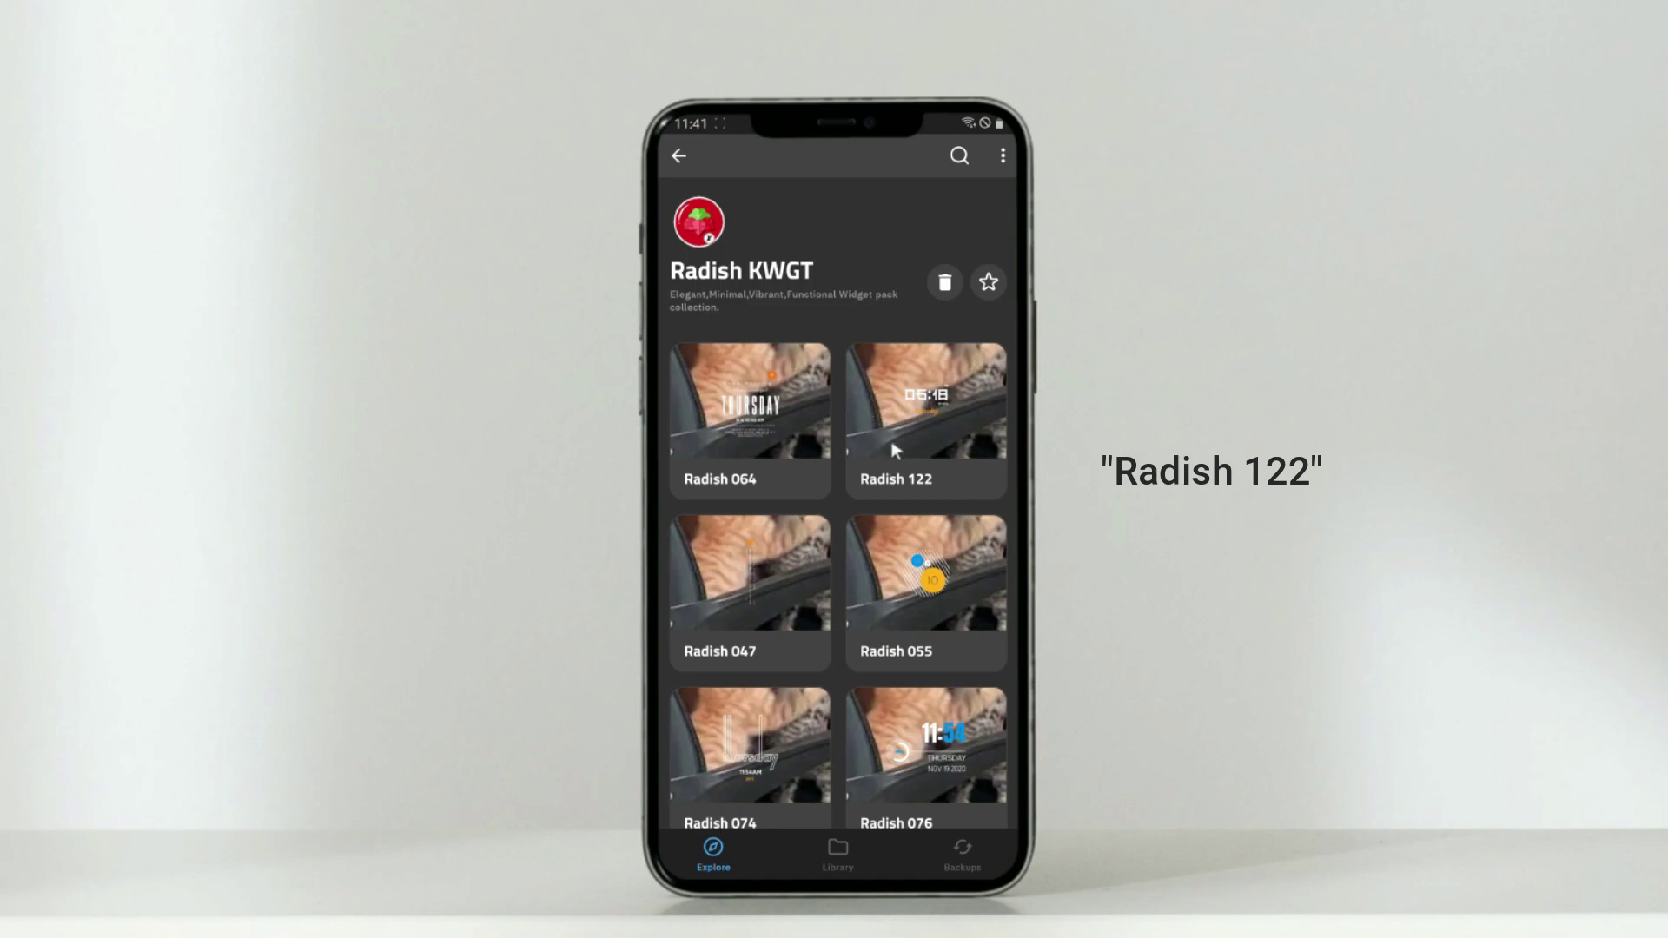
Step: Load the Radish 122 clock preset and raise its Overlap Group scale to 200
{"action": "left_click", "coordinate": [934, 484]}
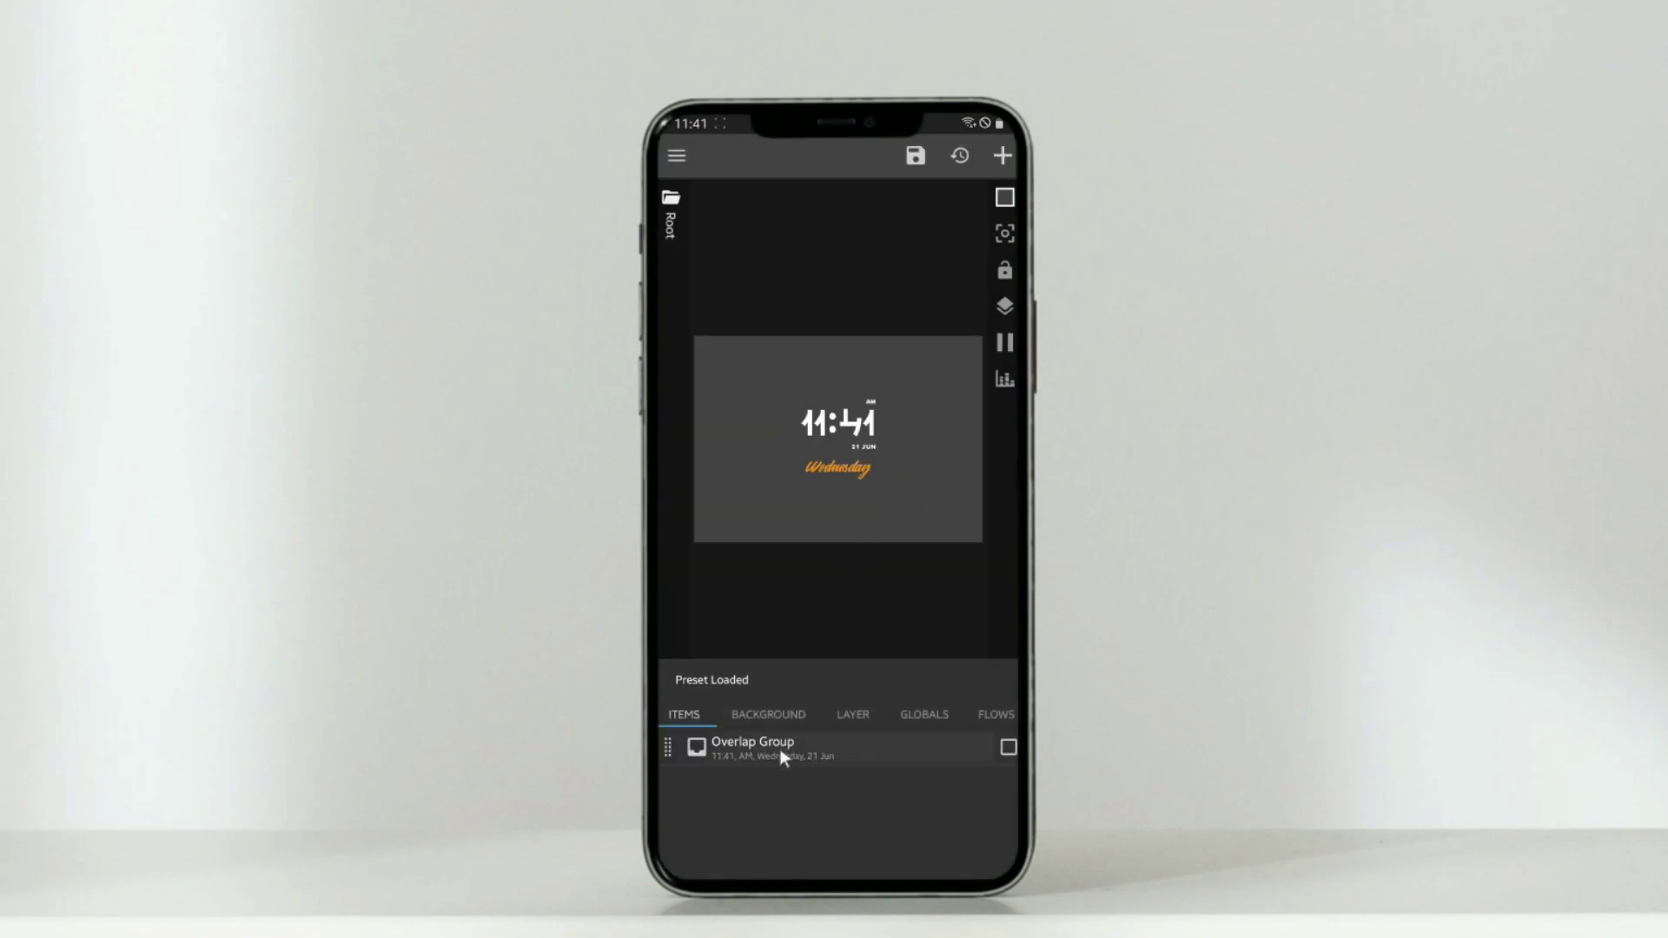
{"action": "left_click", "coordinate": [779, 748]}
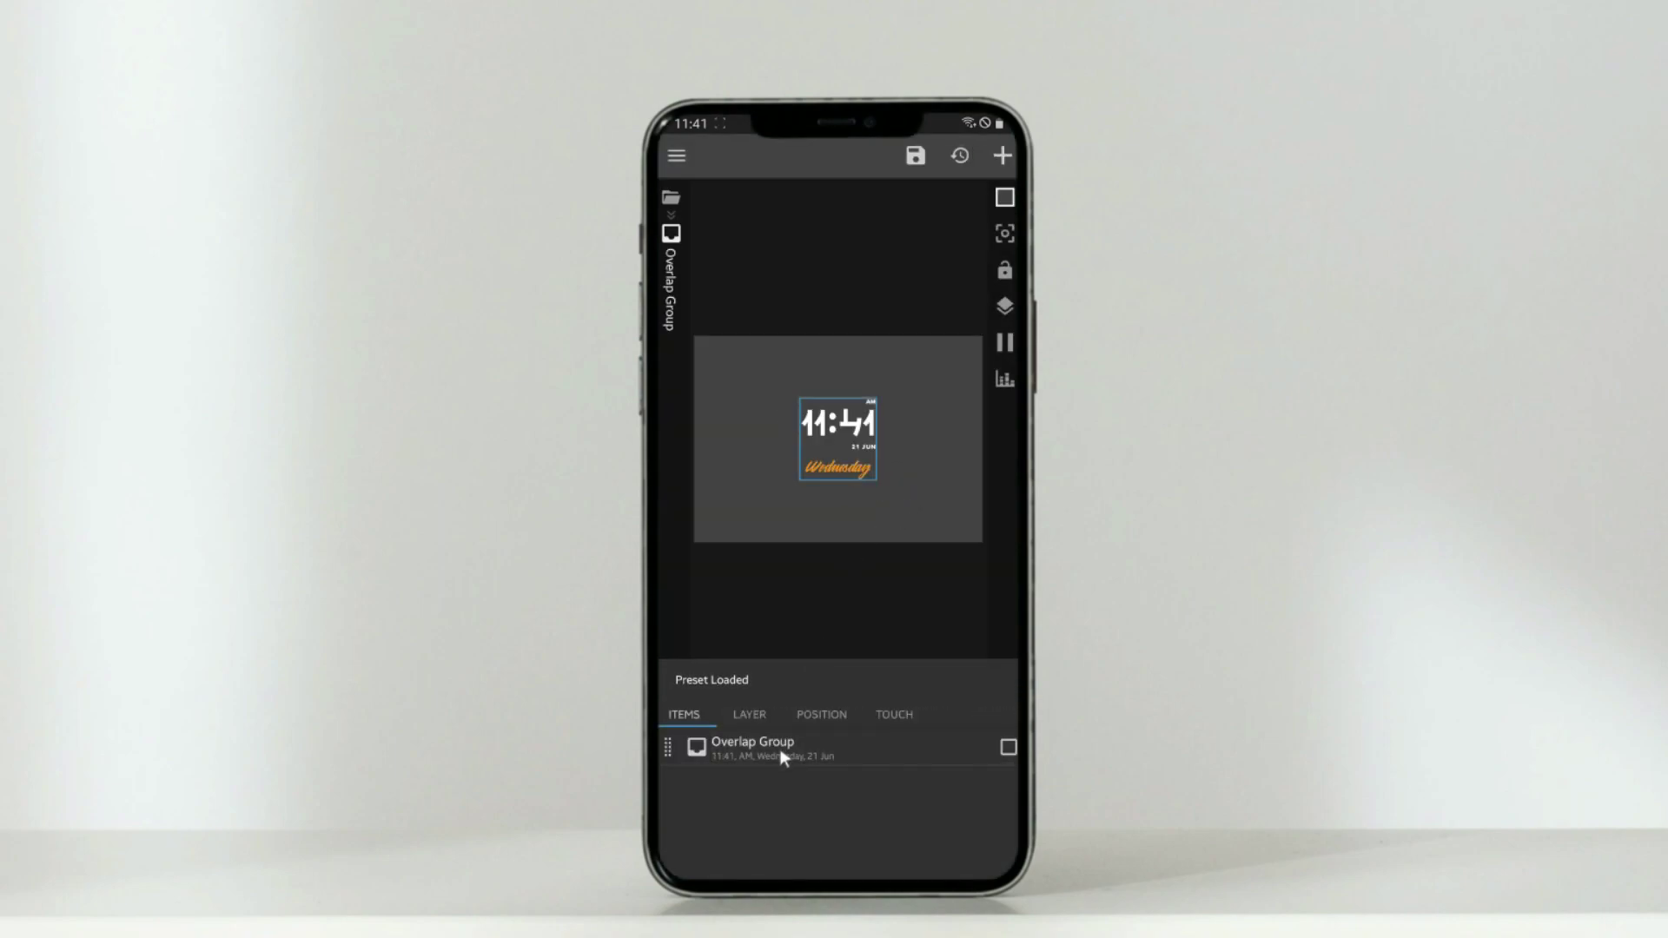
{"action": "left_click", "coordinate": [750, 715]}
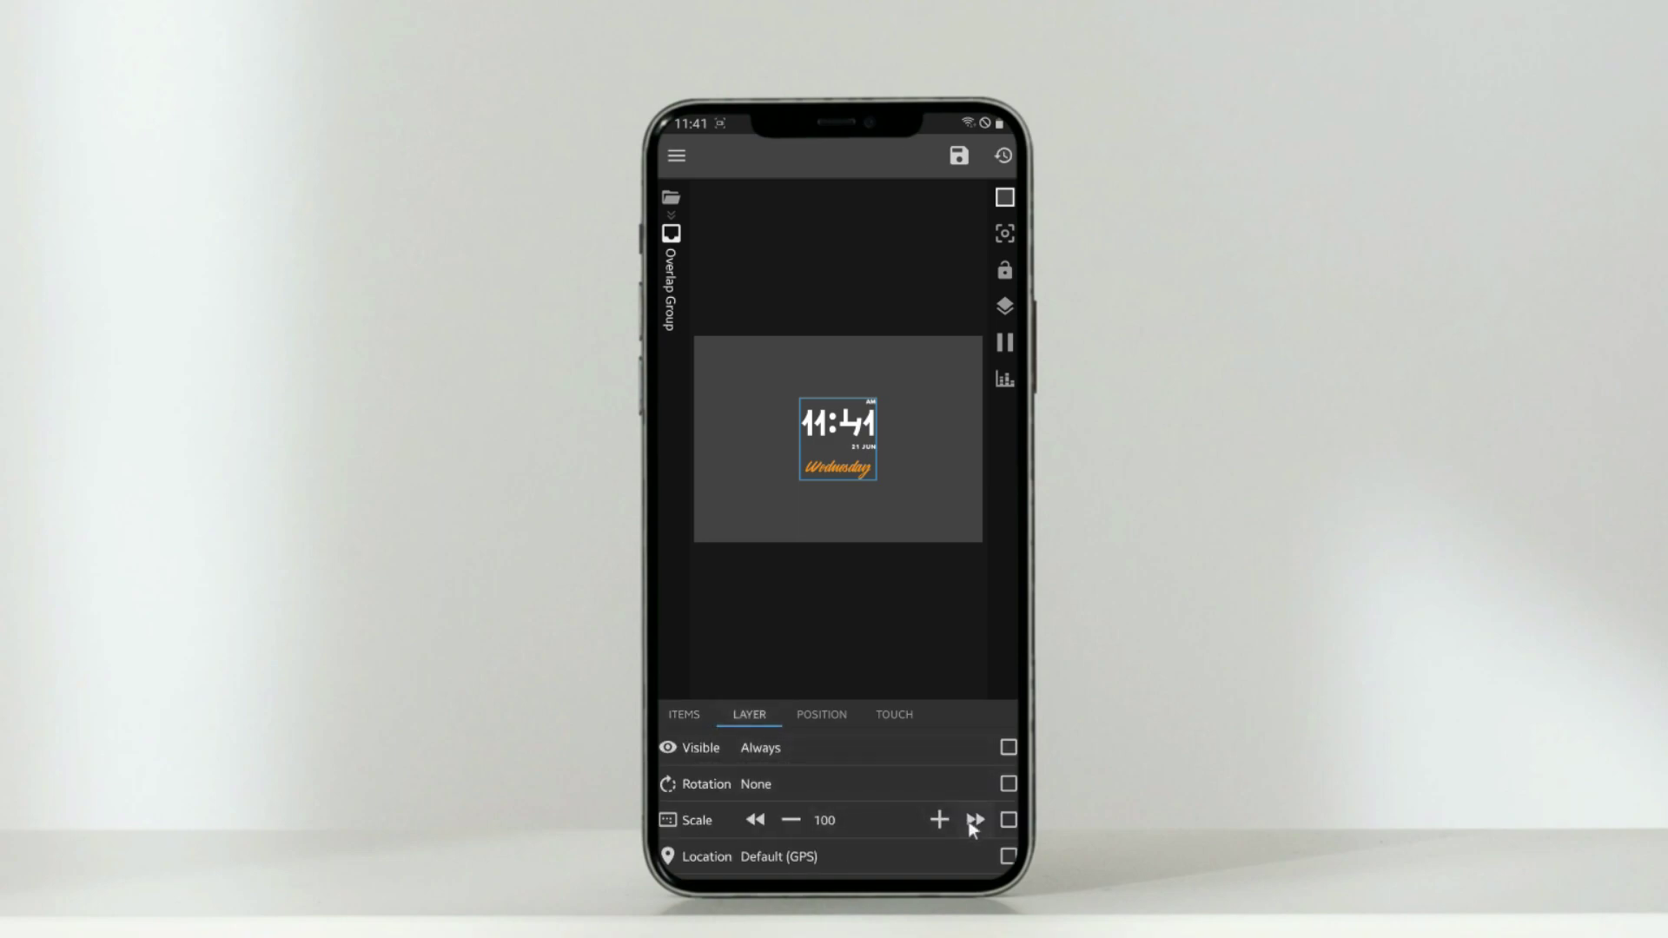
{"action": "left_click", "coordinate": [973, 822]}
{"action": "left_click", "coordinate": [973, 822]}
{"action": "left_click", "coordinate": [973, 822]}
{"action": "left_click", "coordinate": [973, 822]}
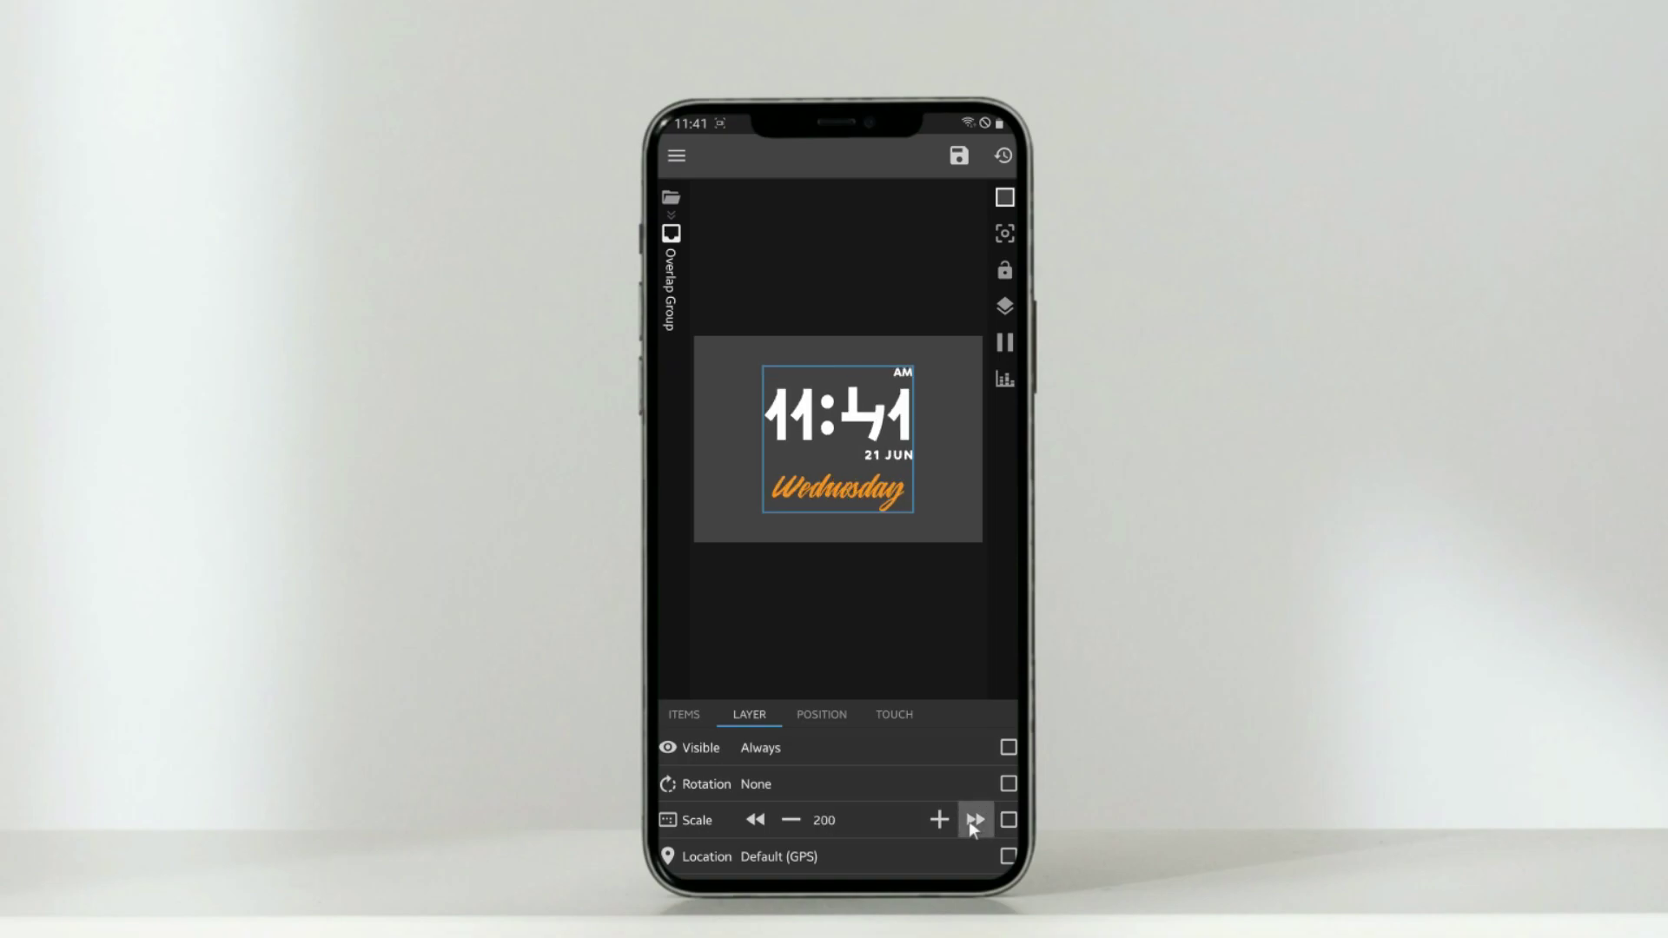
Step: Shift the clock left to XOffset -140, nudge it back slightly, and save the widget
{"action": "left_click", "coordinate": [841, 718]}
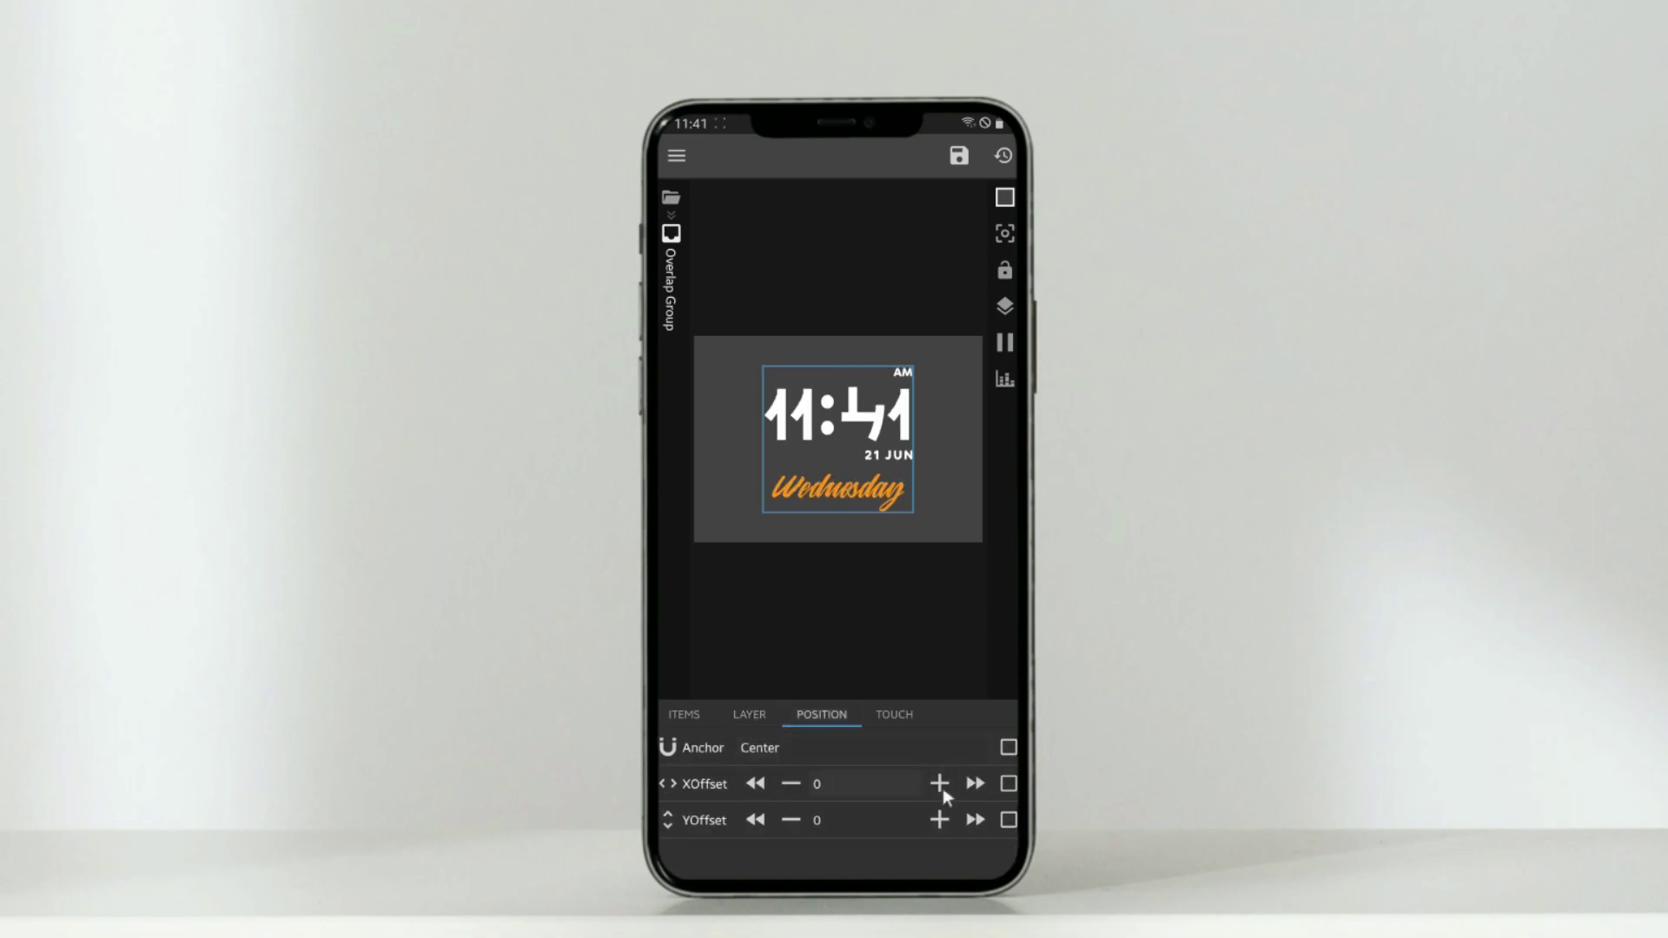
{"action": "left_click", "coordinate": [755, 783]}
{"action": "left_click", "coordinate": [755, 783]}
{"action": "left_click", "coordinate": [755, 784]}
{"action": "left_click", "coordinate": [755, 783]}
{"action": "left_click", "coordinate": [756, 783]}
{"action": "left_click", "coordinate": [756, 783]}
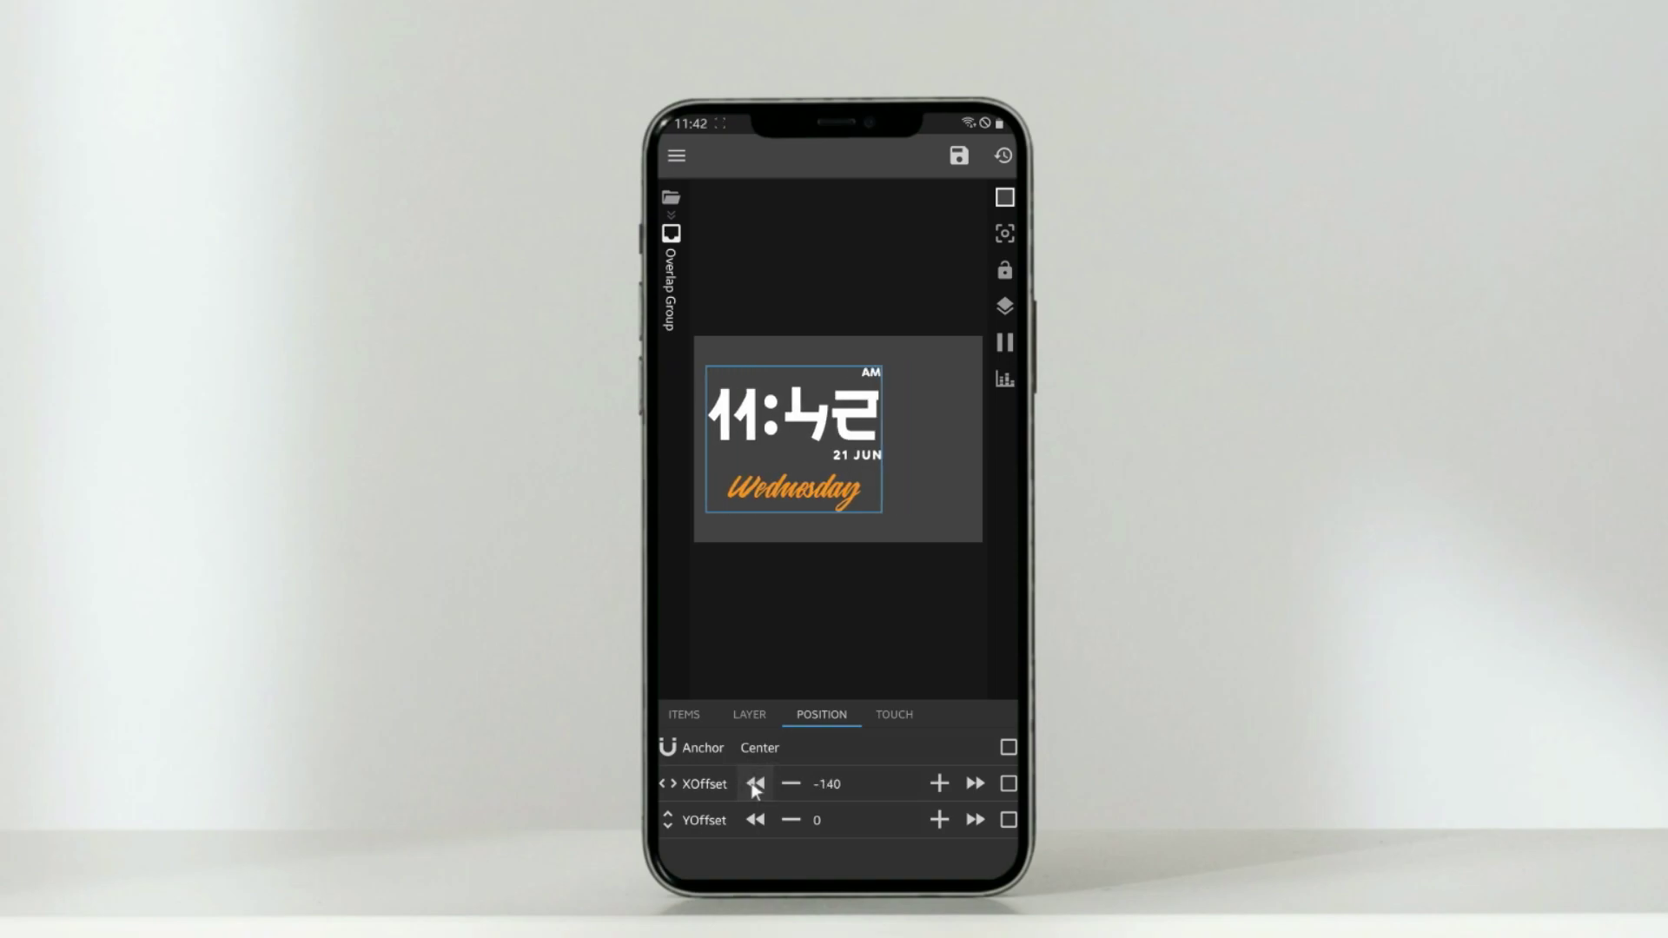
{"action": "left_click", "coordinate": [966, 787]}
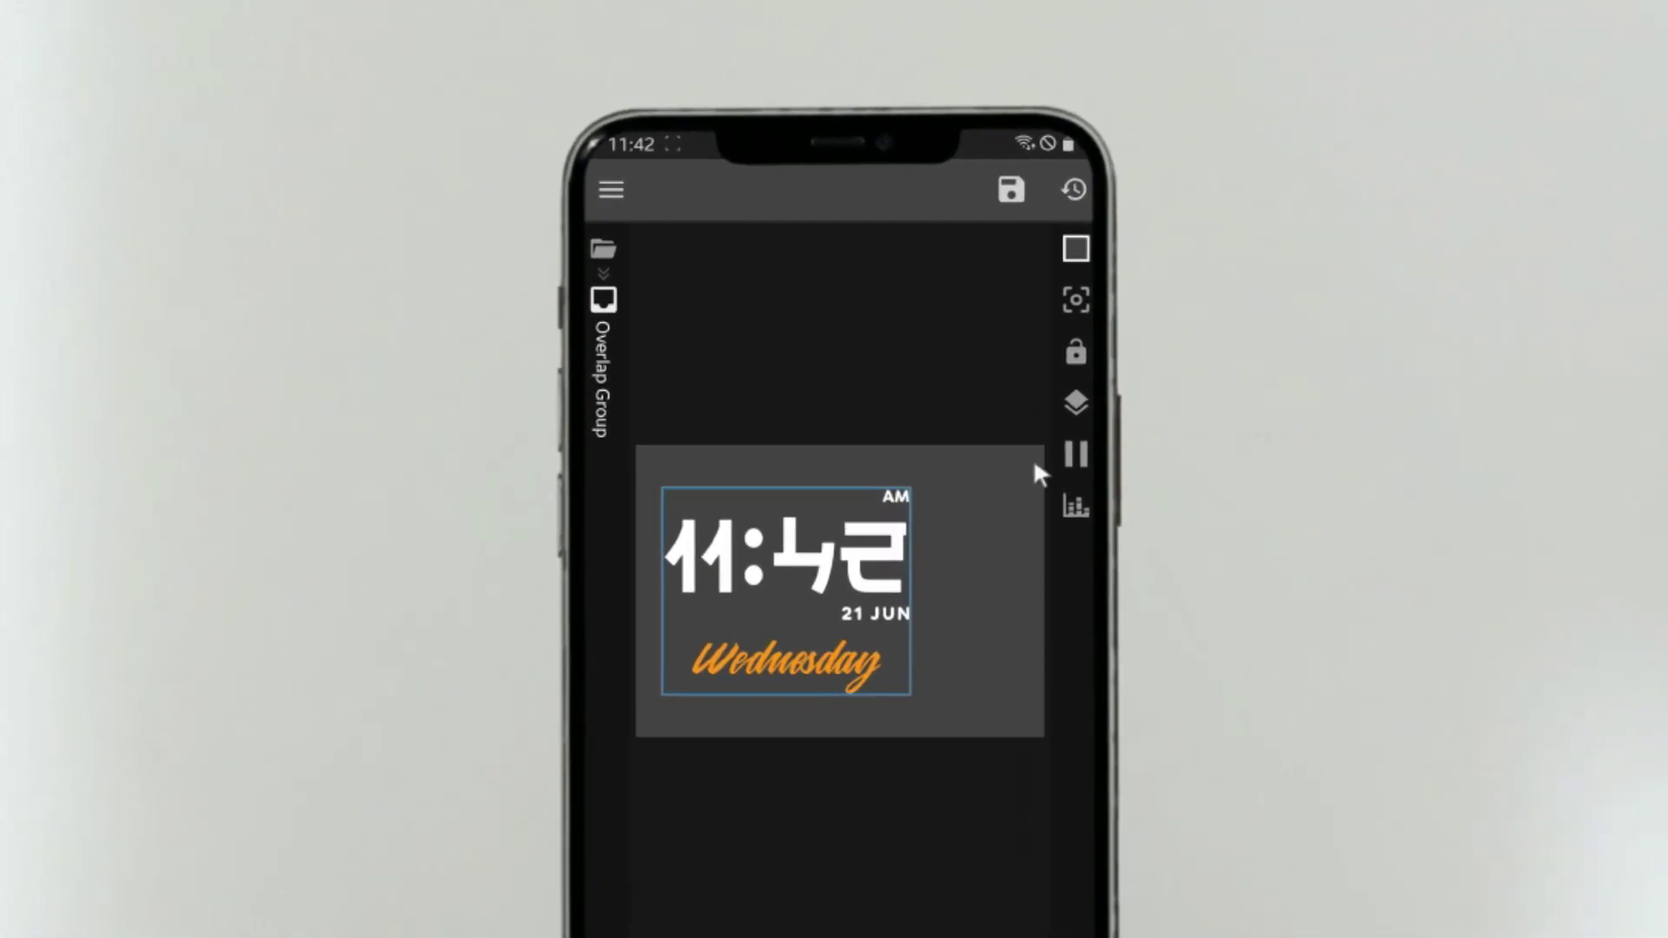
{"action": "left_click", "coordinate": [1017, 186]}
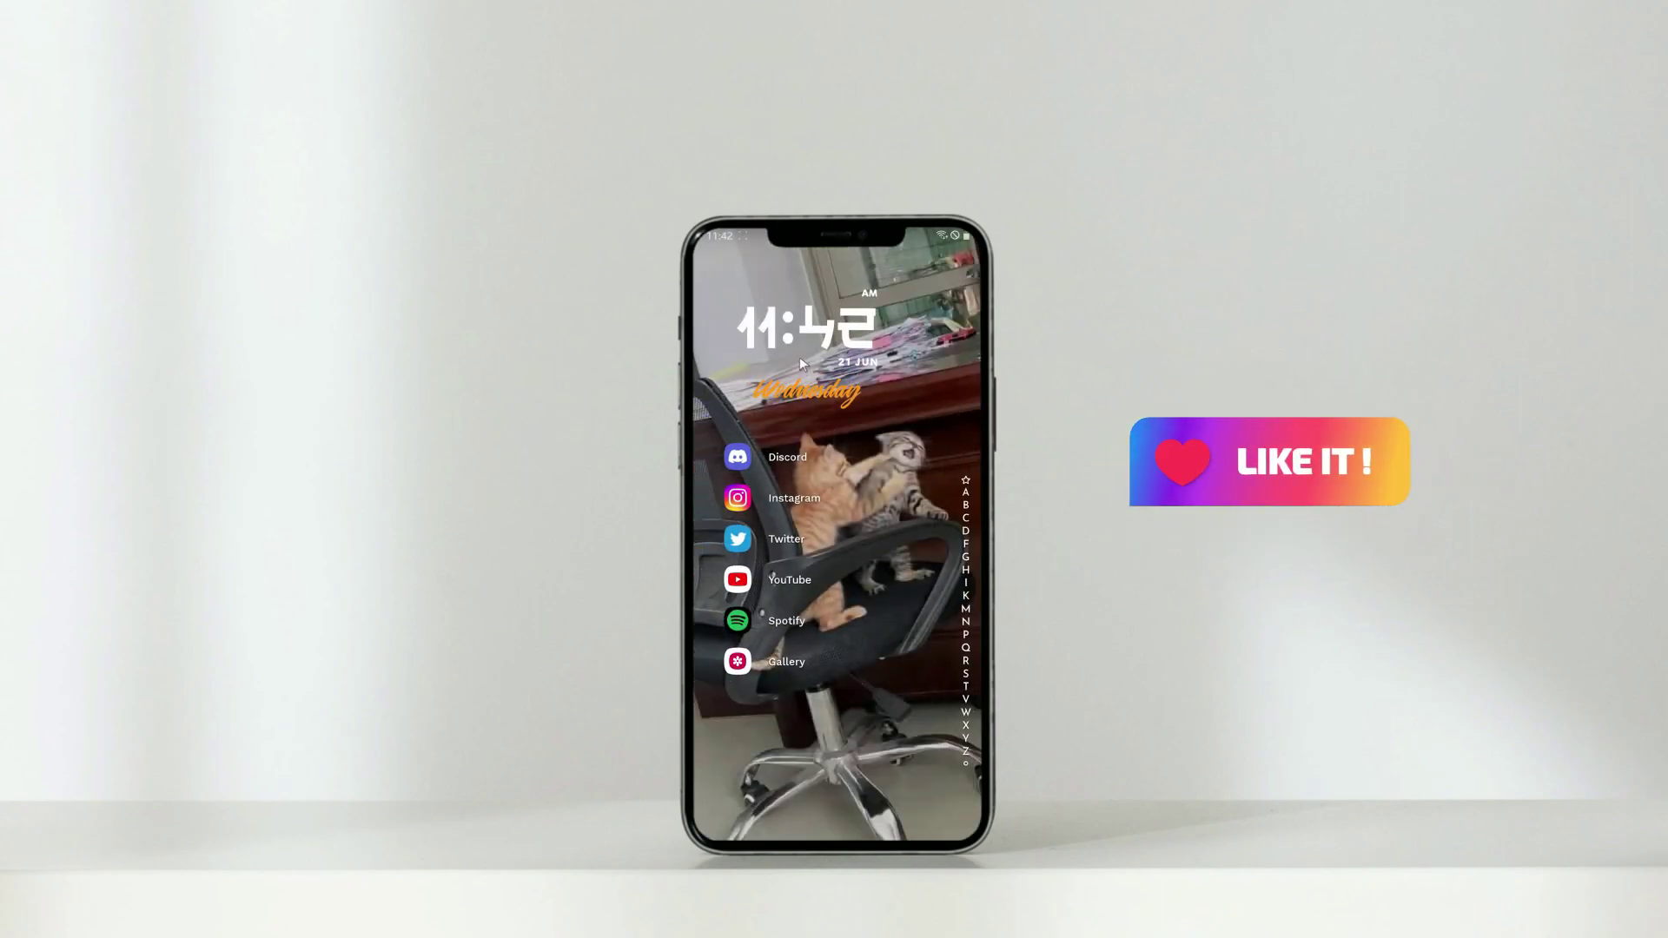
Step: Move the clock further left to -140, then drag the A–Z index to the app list's end
{"action": "left_click", "coordinate": [798, 352]}
{"action": "left_click", "coordinate": [779, 740]}
{"action": "left_click", "coordinate": [824, 708]}
{"action": "left_click", "coordinate": [772, 764]}
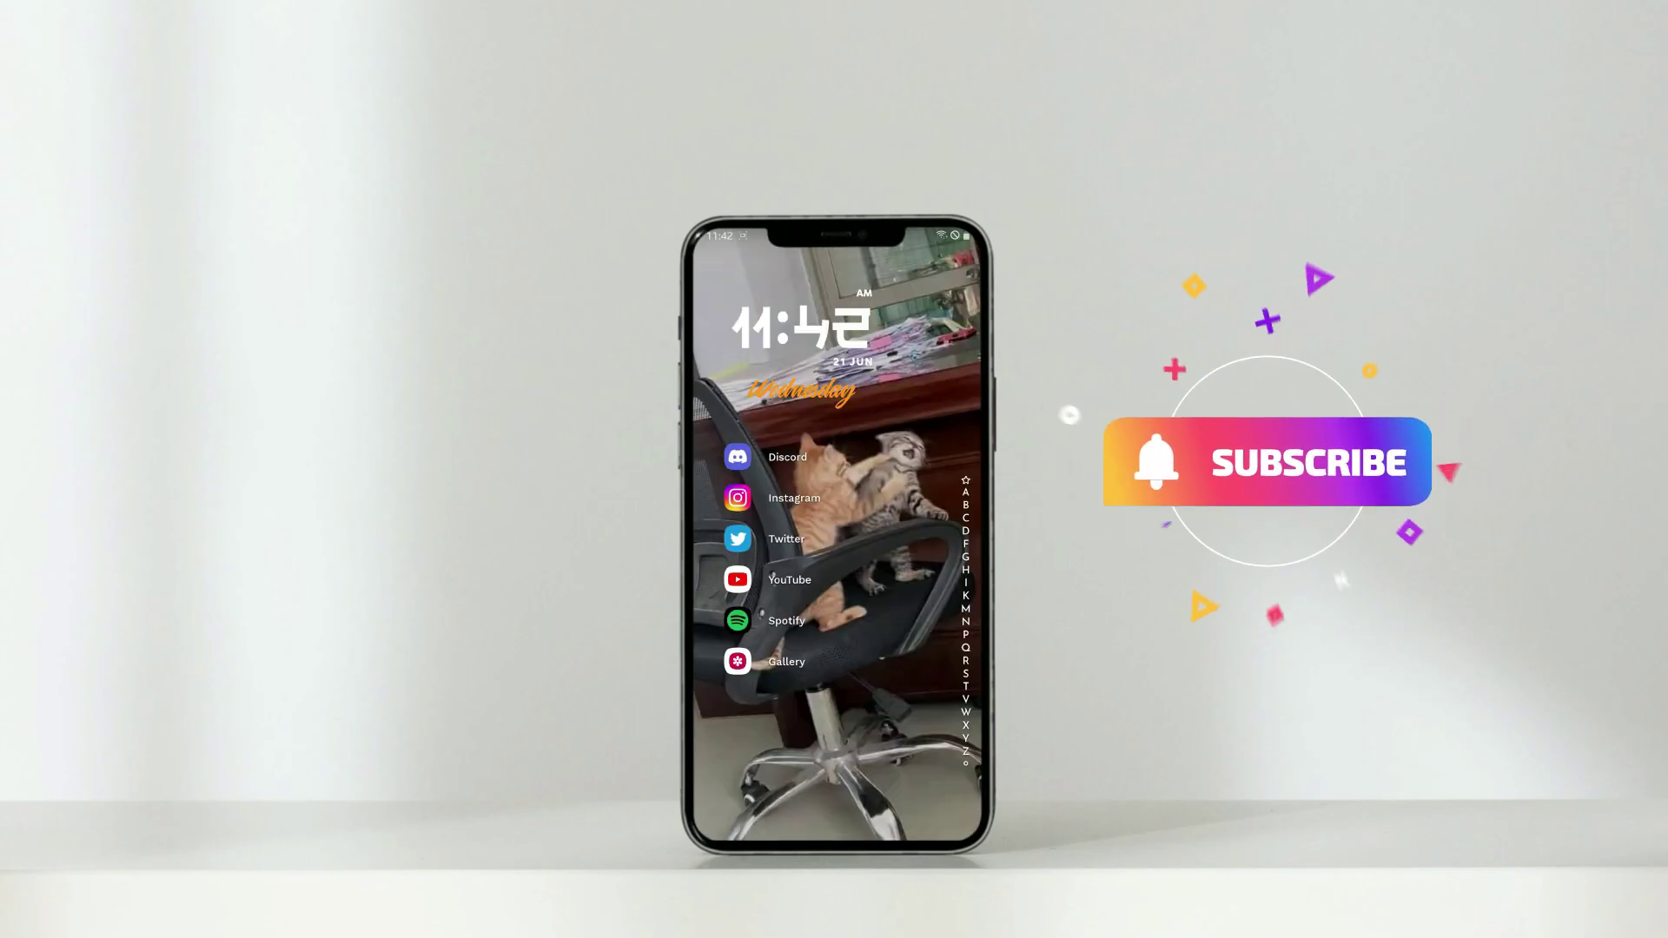
{"action": "left_click_drag", "start_coordinate": [963, 488], "coordinate": [931, 756]}
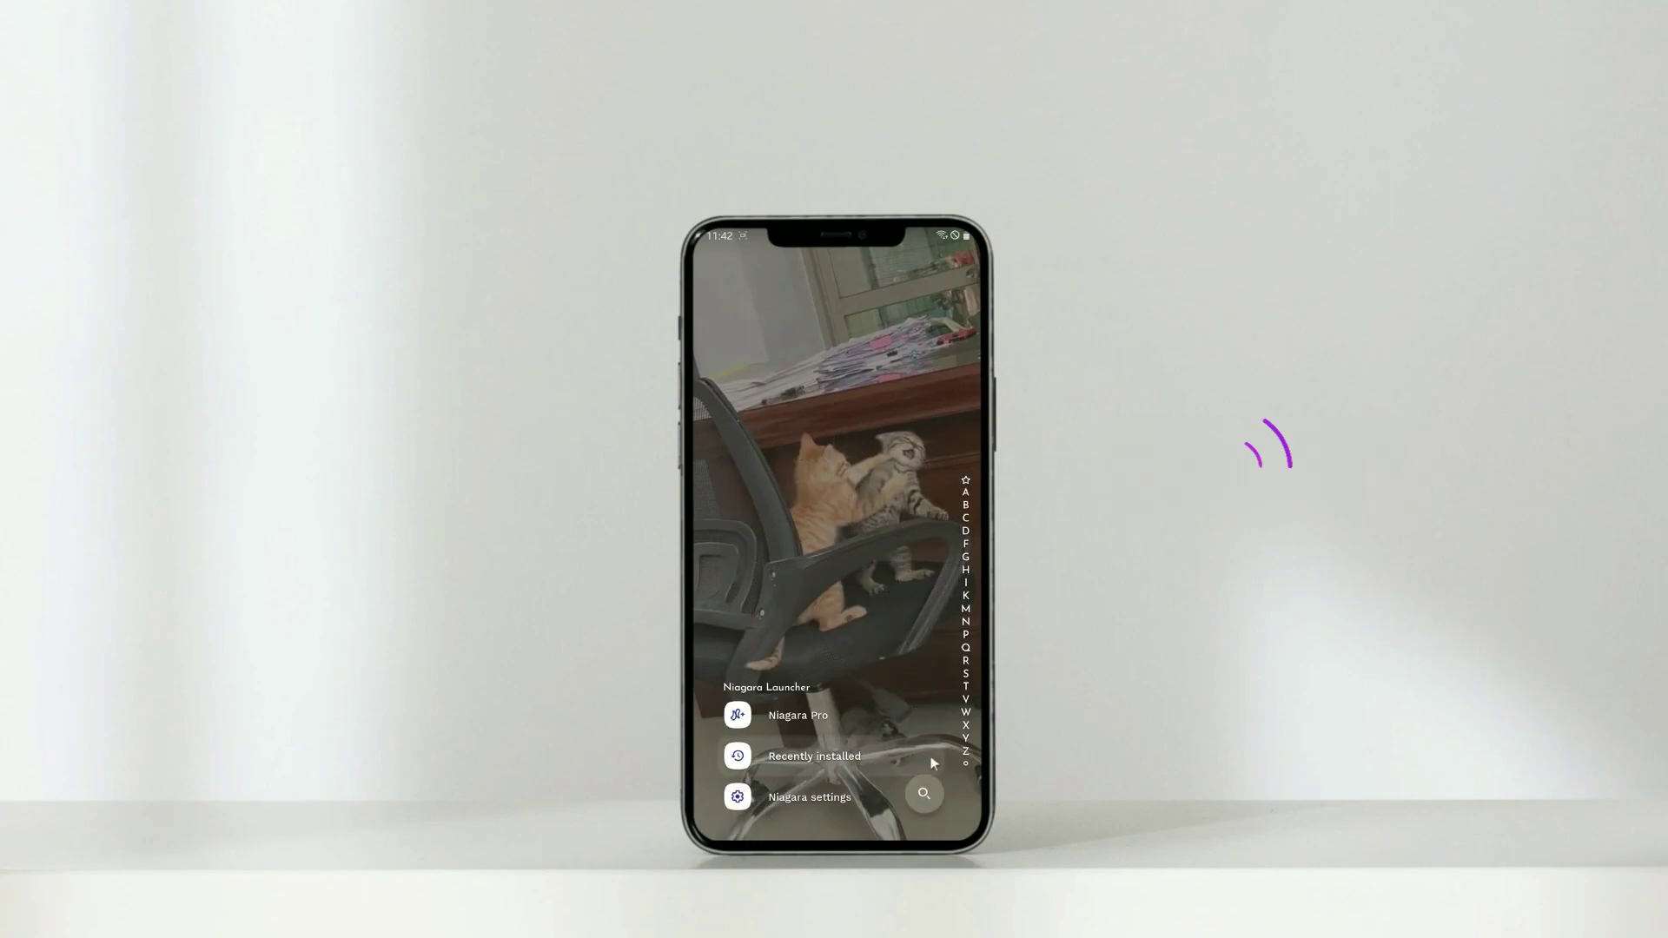
Step: Apply the Caelus Duotone icon pack, leaving the 41 missing icons unreplaced
{"action": "left_click", "coordinate": [813, 797]}
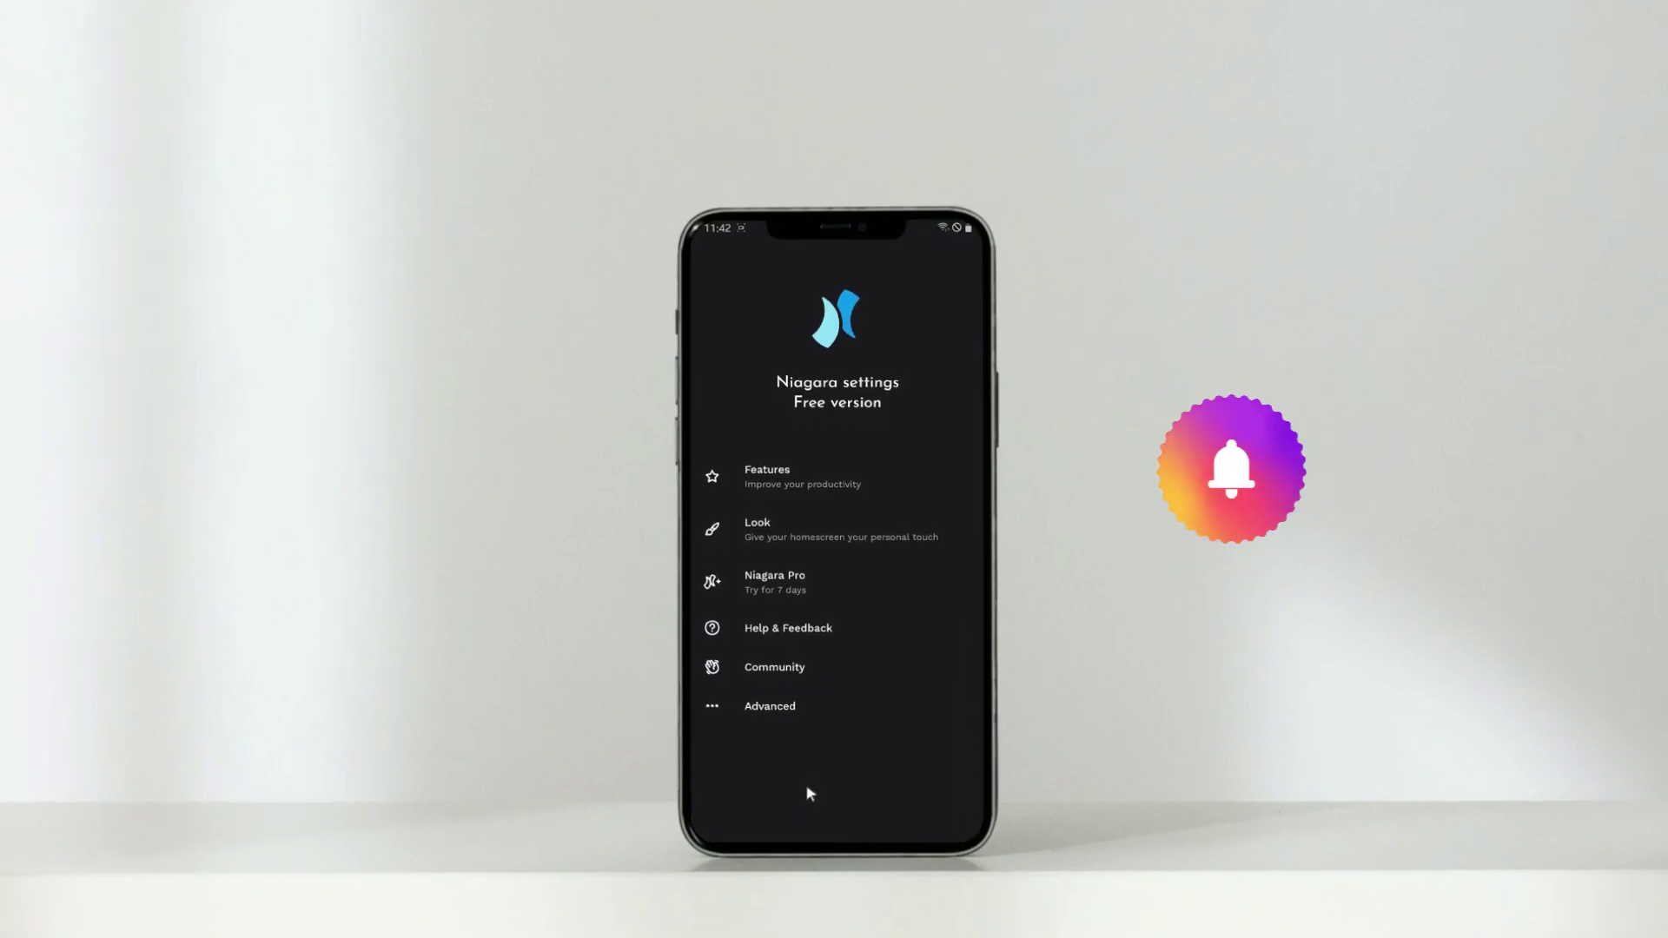
{"action": "left_click", "coordinate": [820, 508]}
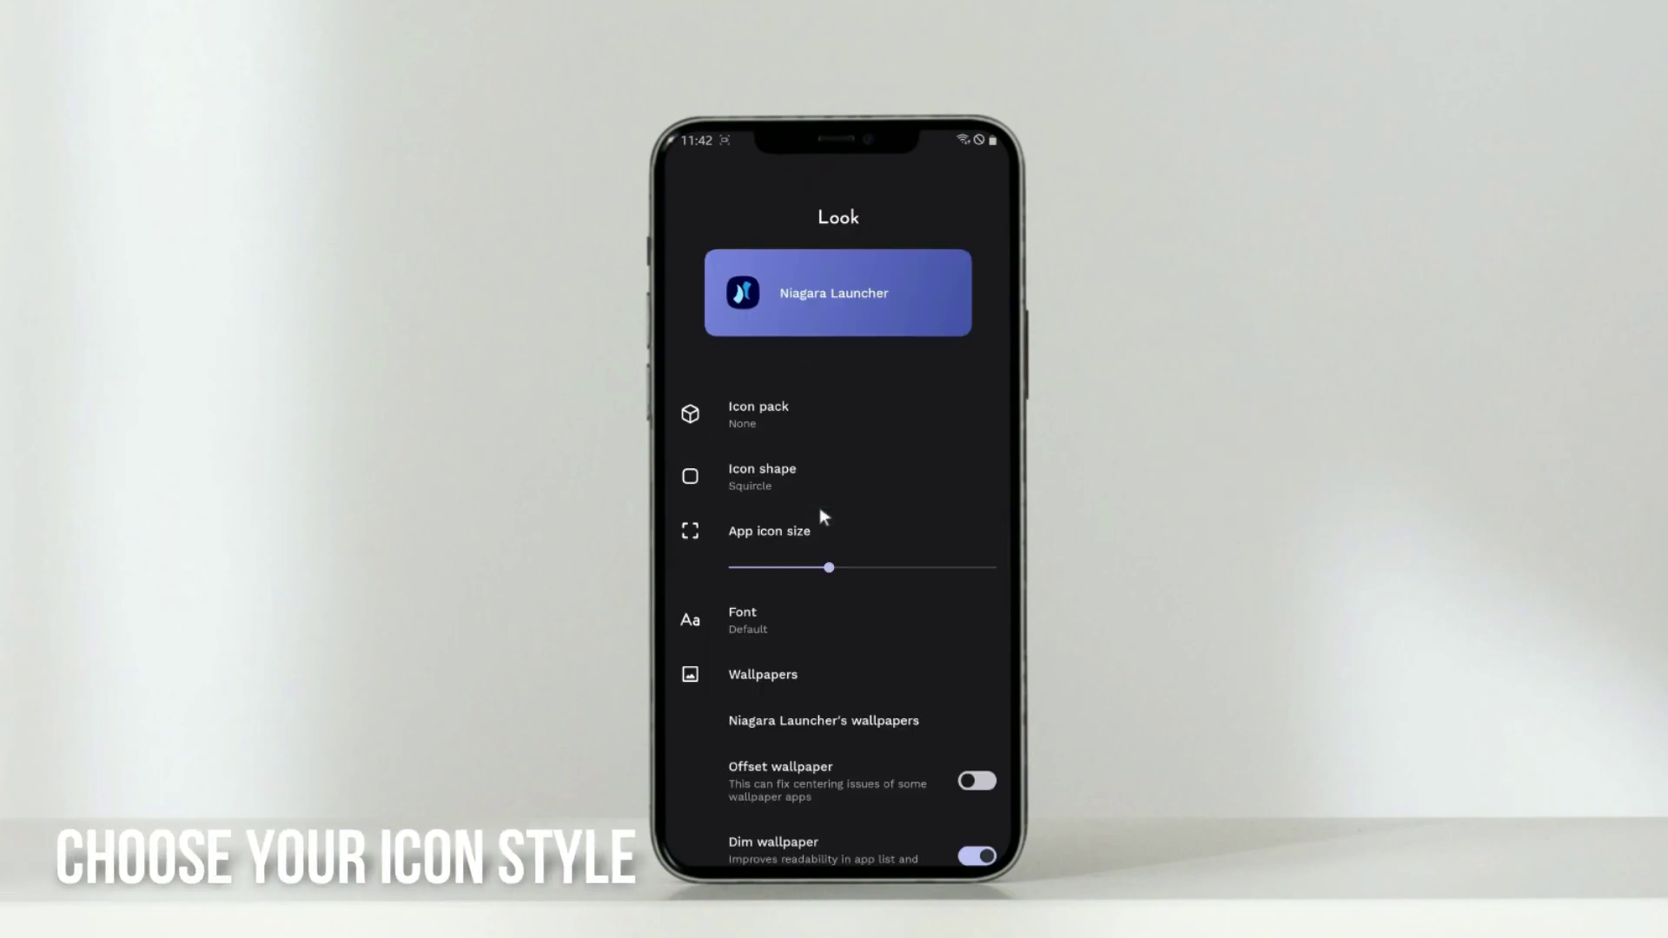
{"action": "left_click", "coordinate": [799, 417]}
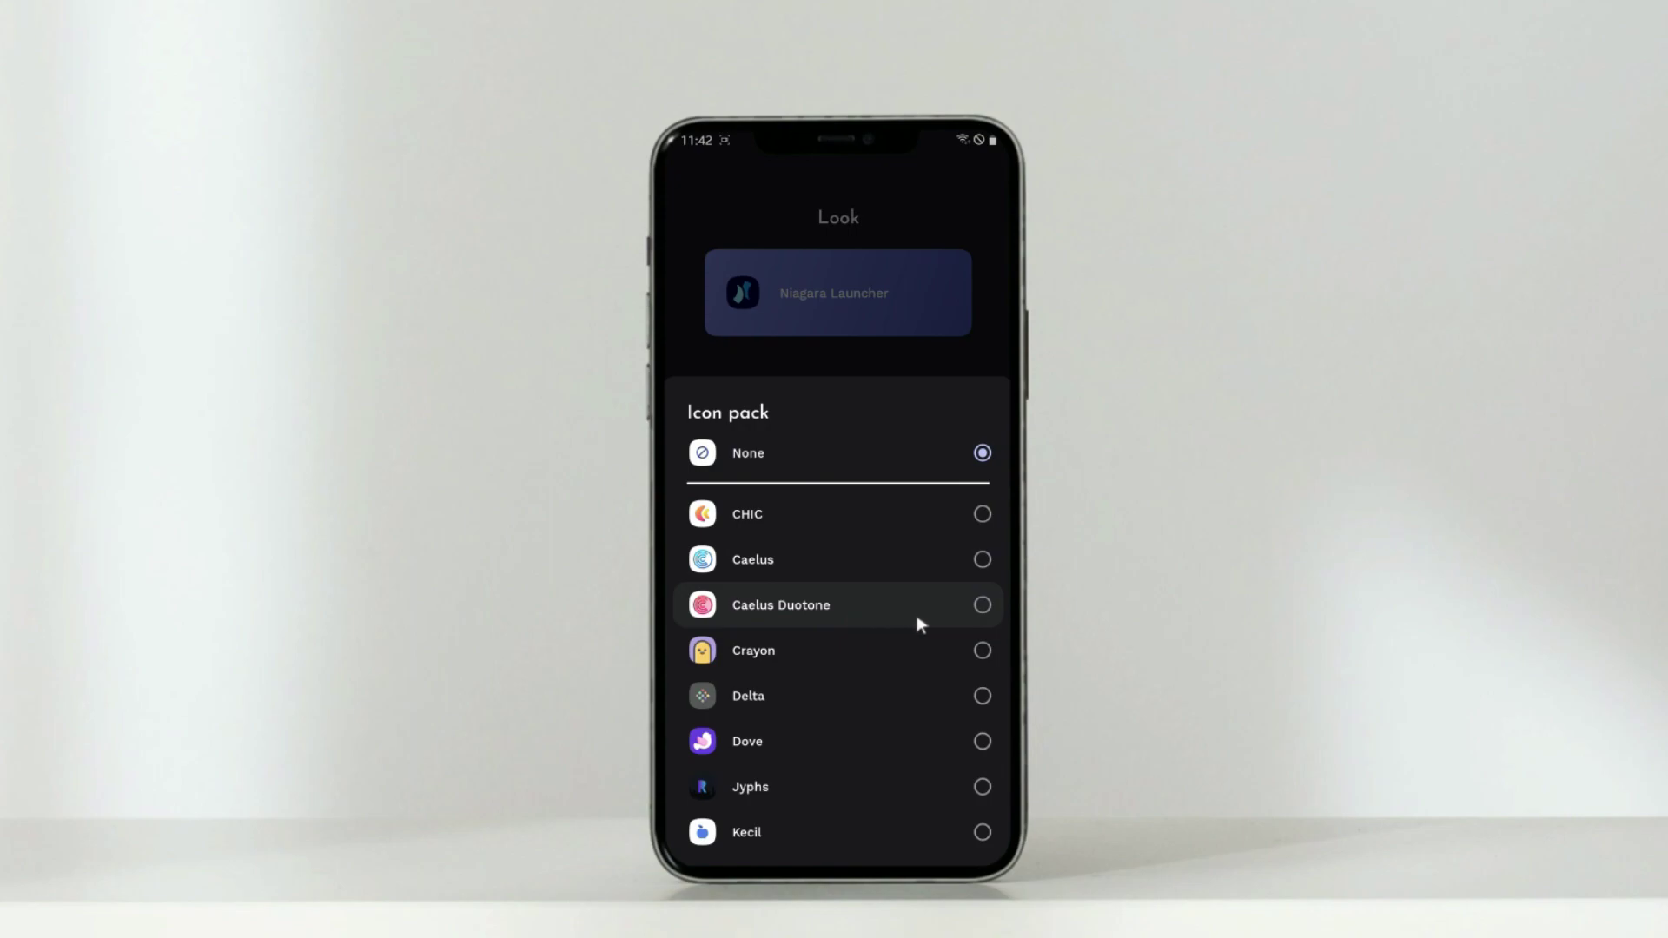
{"action": "left_click", "coordinate": [979, 608]}
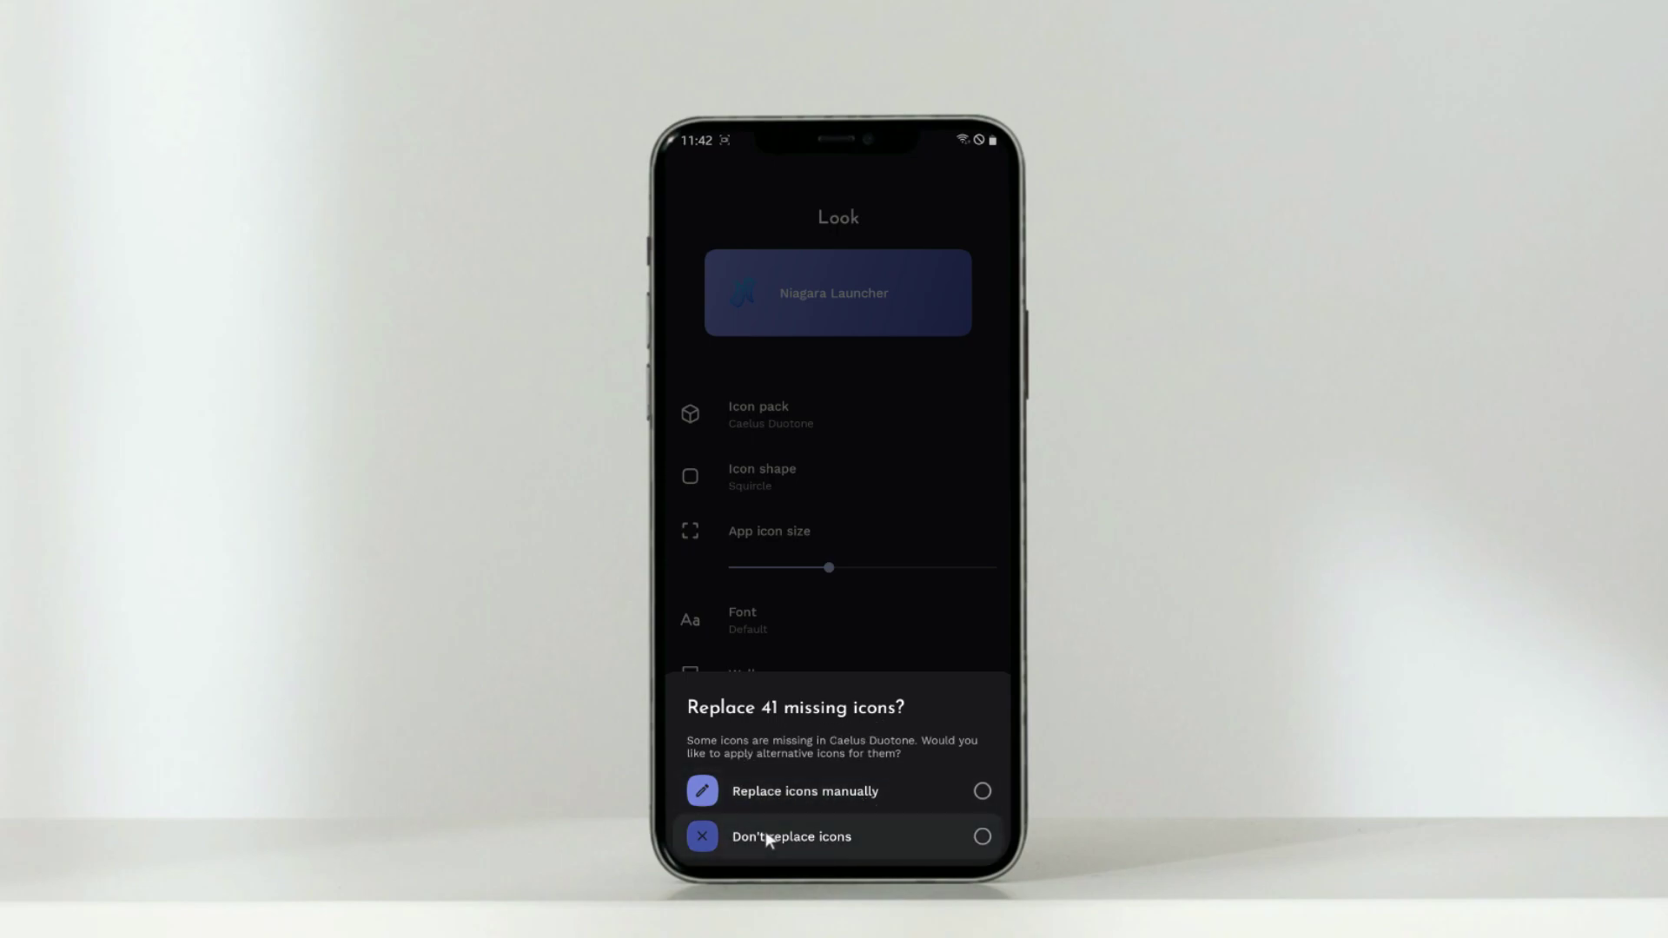
{"action": "left_click", "coordinate": [983, 836]}
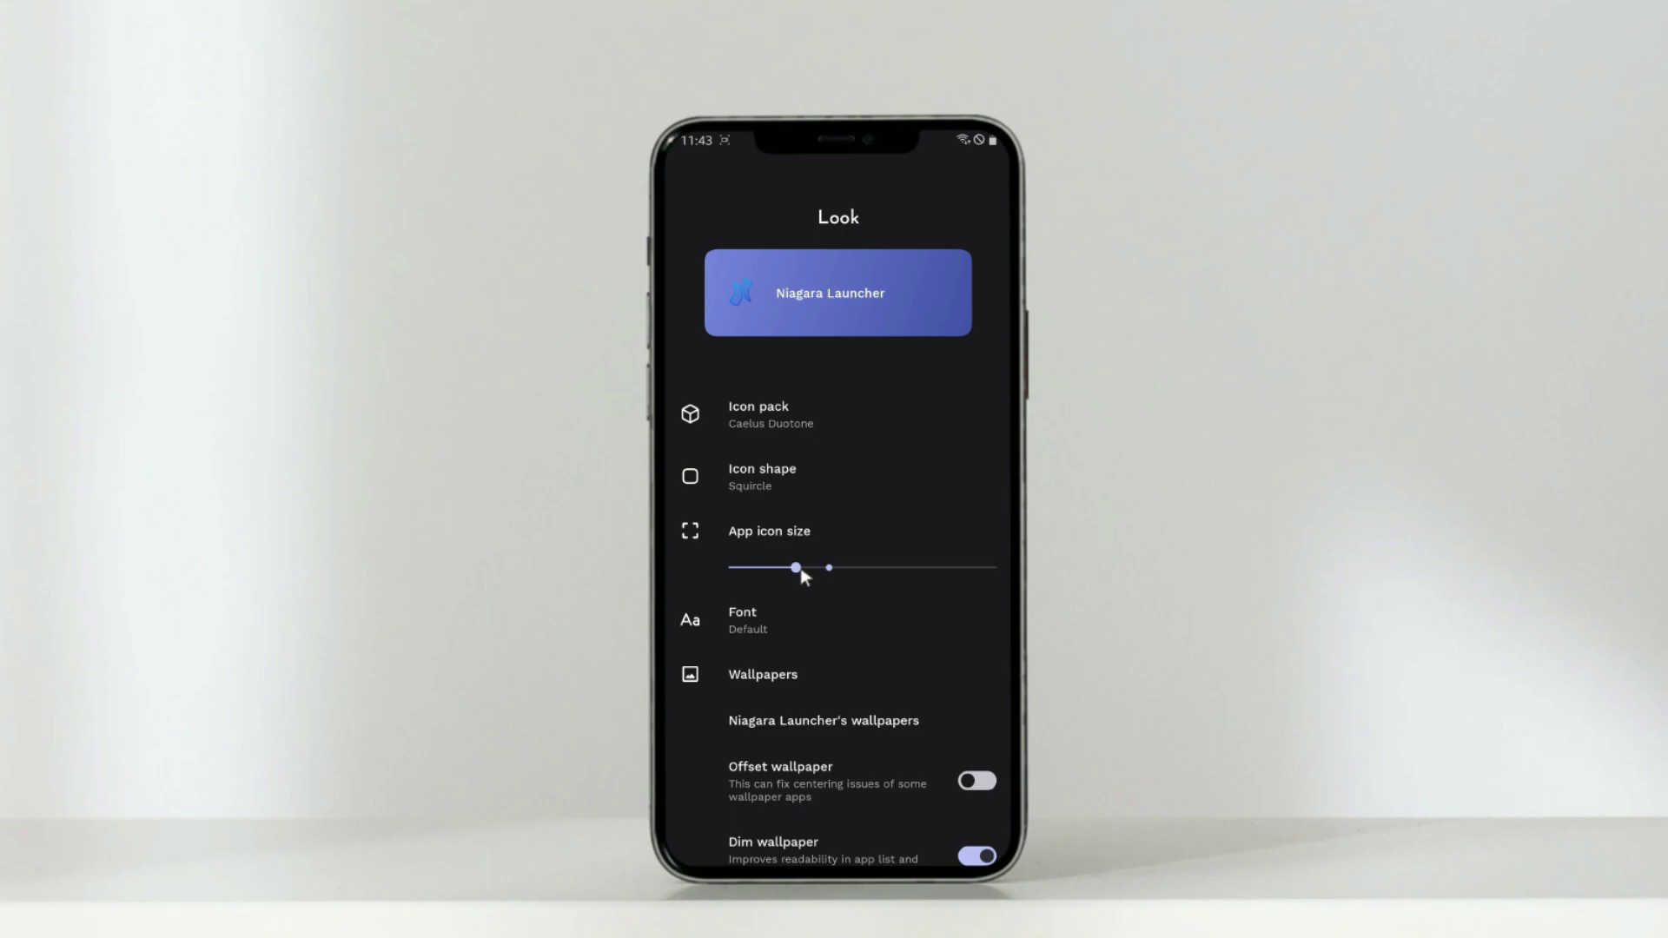
Step: Turn on Hide alphabet and return to the main settings menu
{"action": "scroll", "coordinate": [801, 574], "scroll_direction": "down", "scroll_amount": 5}
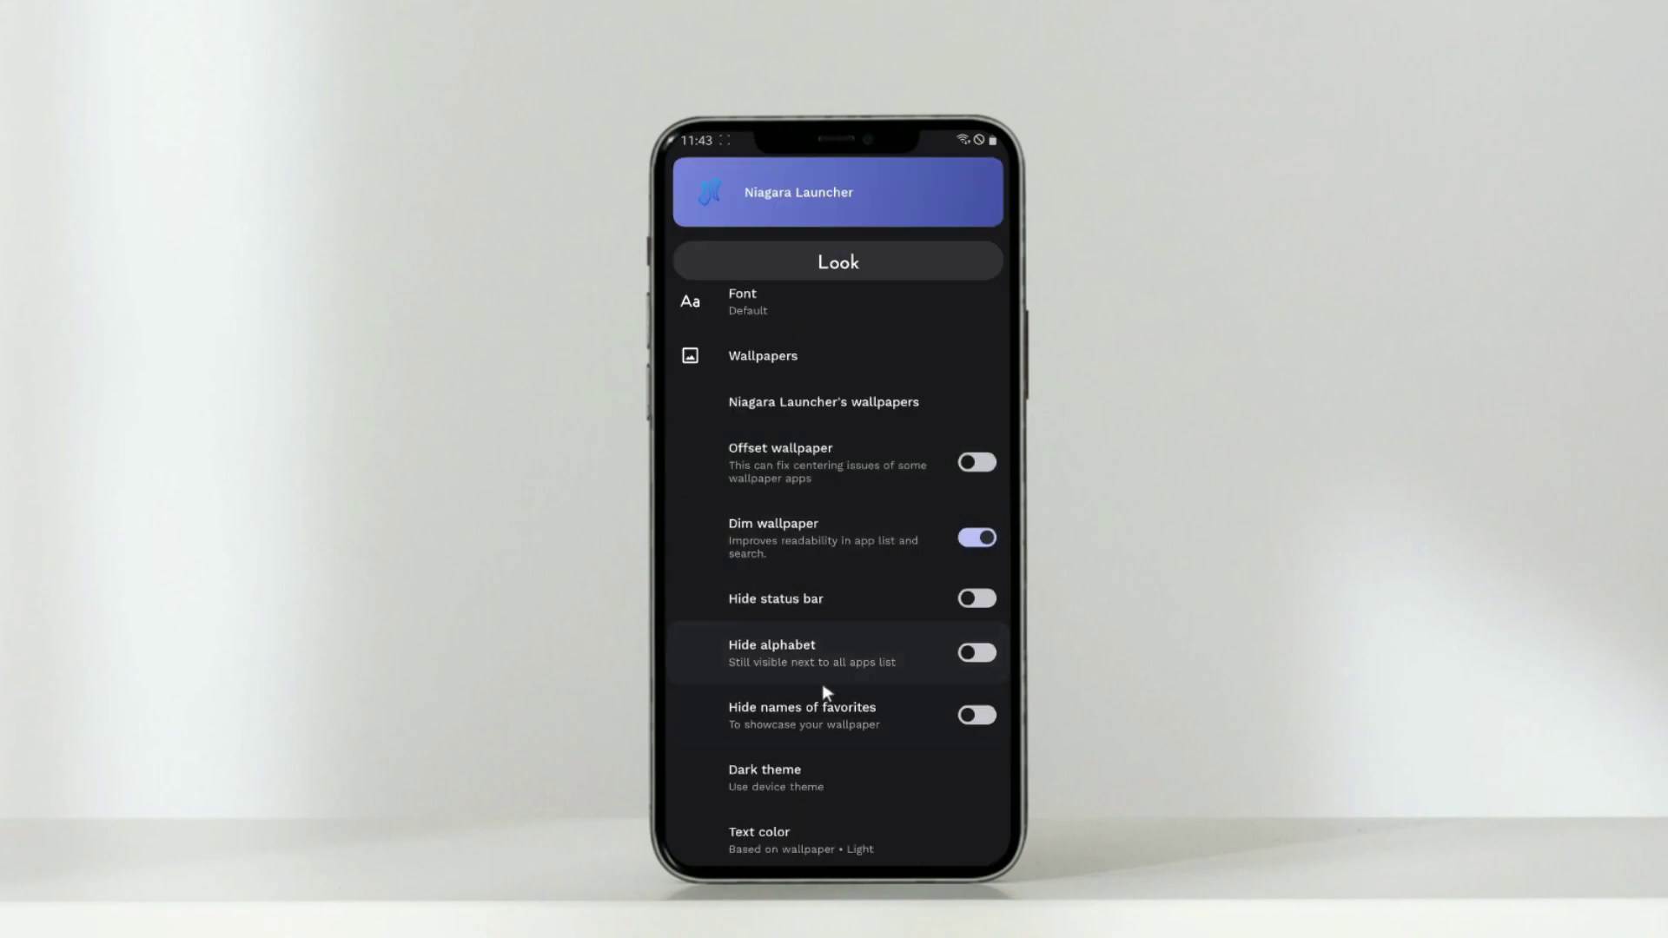
{"action": "left_click", "coordinate": [978, 654]}
{"action": "right_click", "coordinate": [968, 773]}
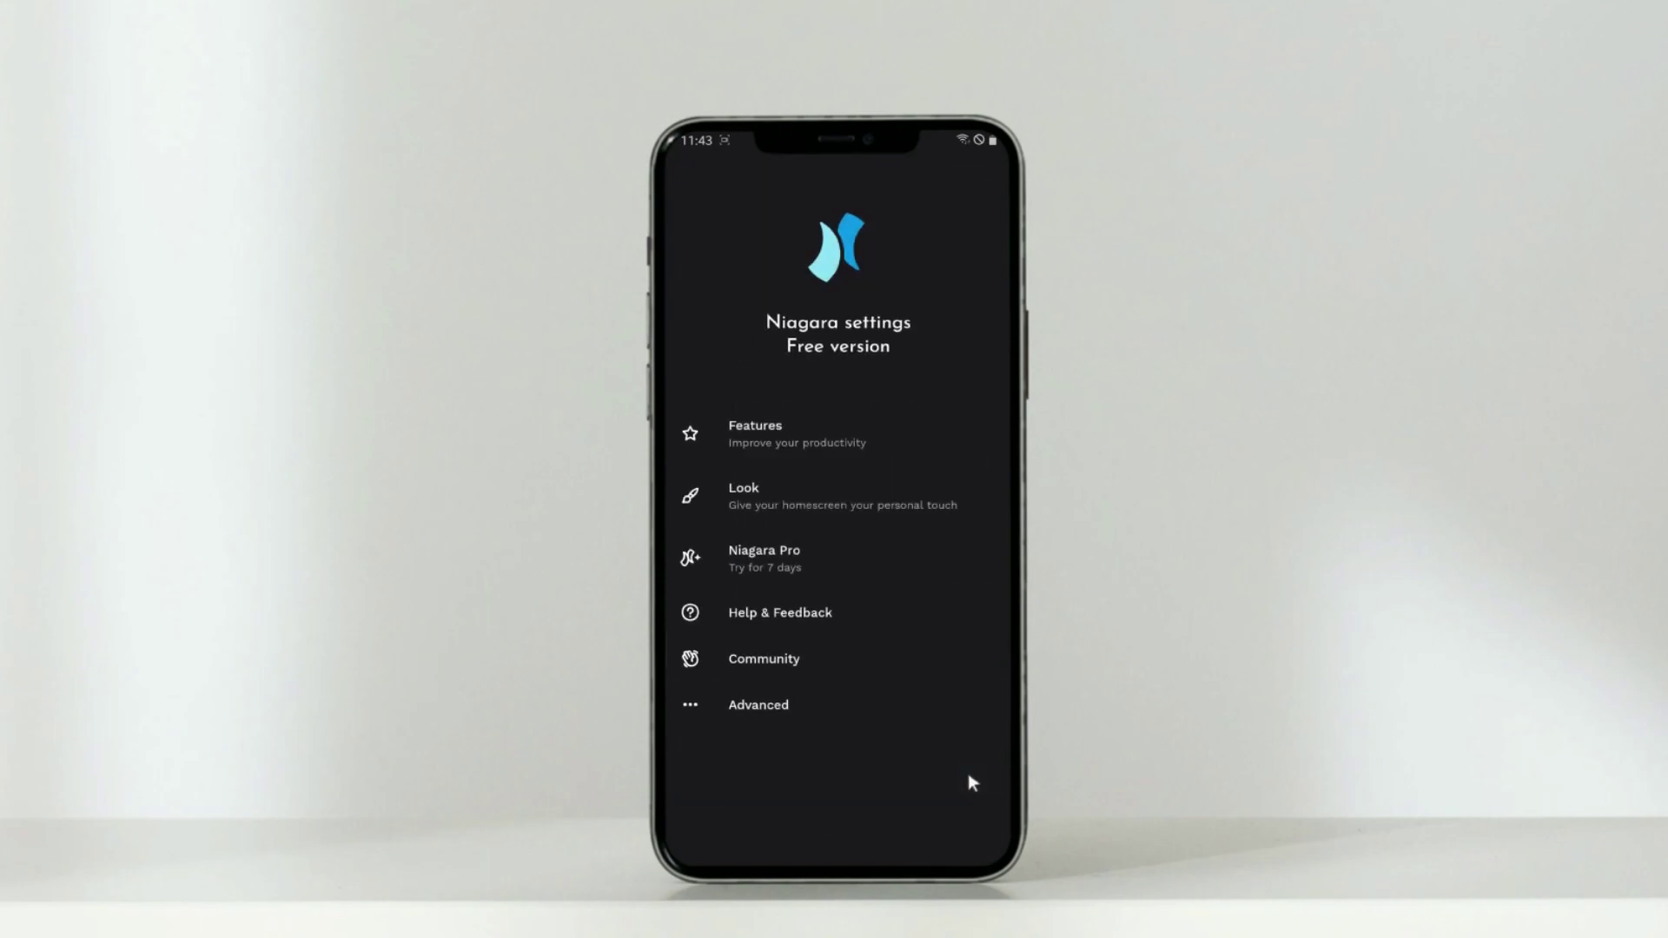
Step: Enable the Niagara Button in the Features settings
{"action": "left_click", "coordinate": [858, 451]}
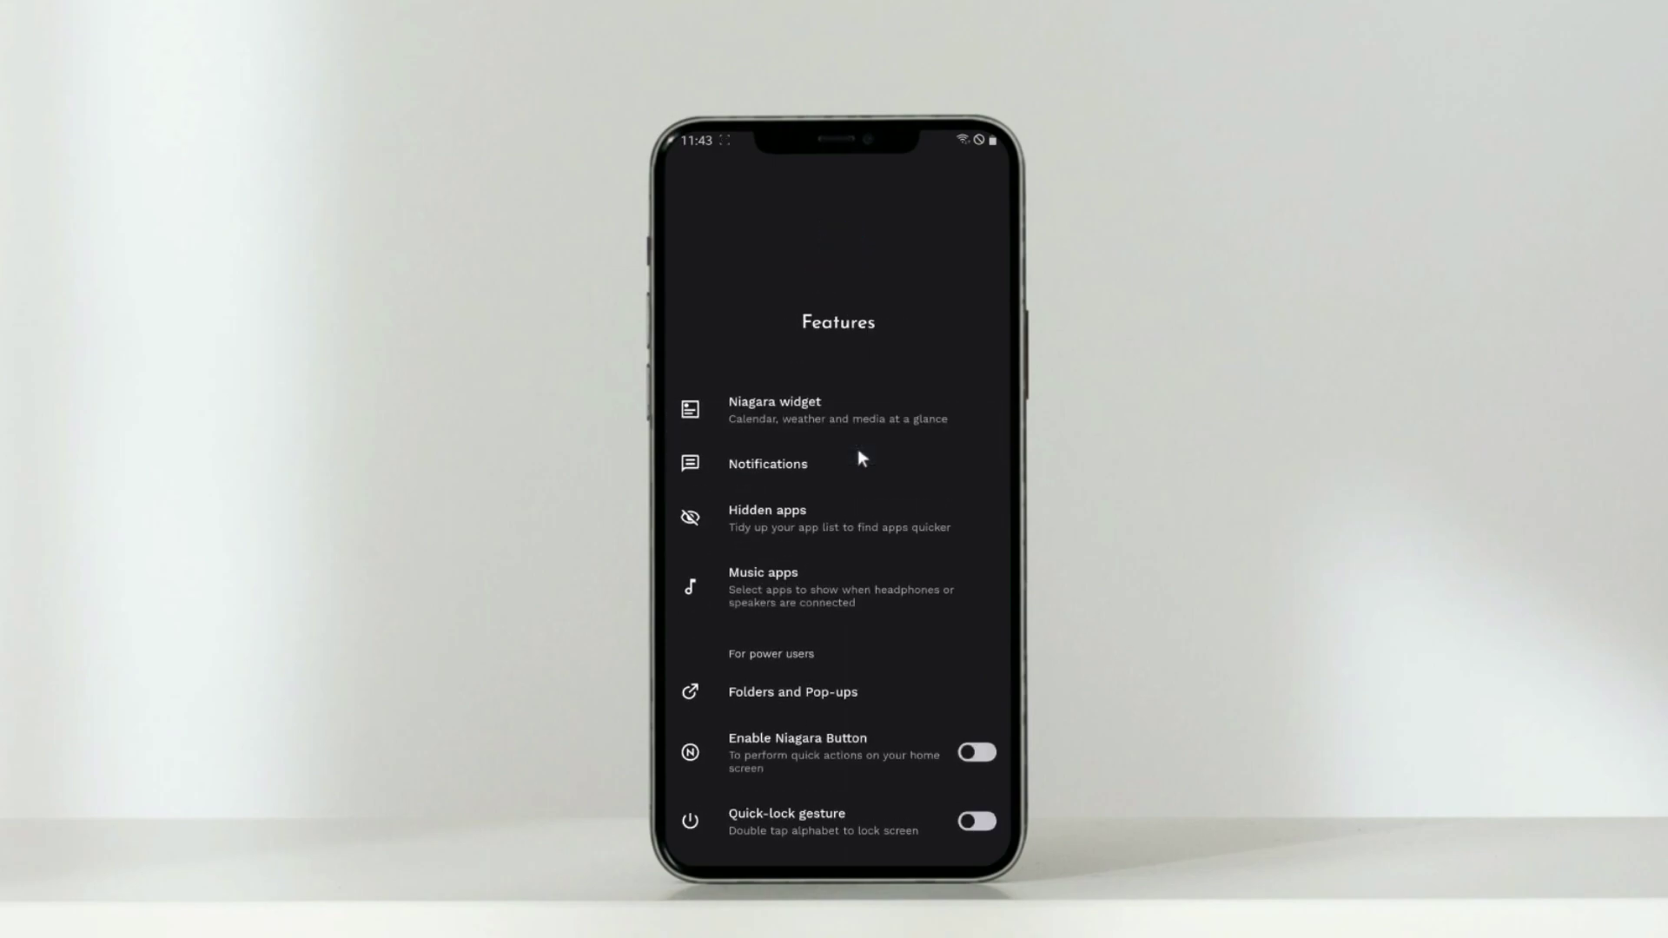
{"action": "scroll", "coordinate": [859, 452], "scroll_direction": "down", "scroll_amount": 5}
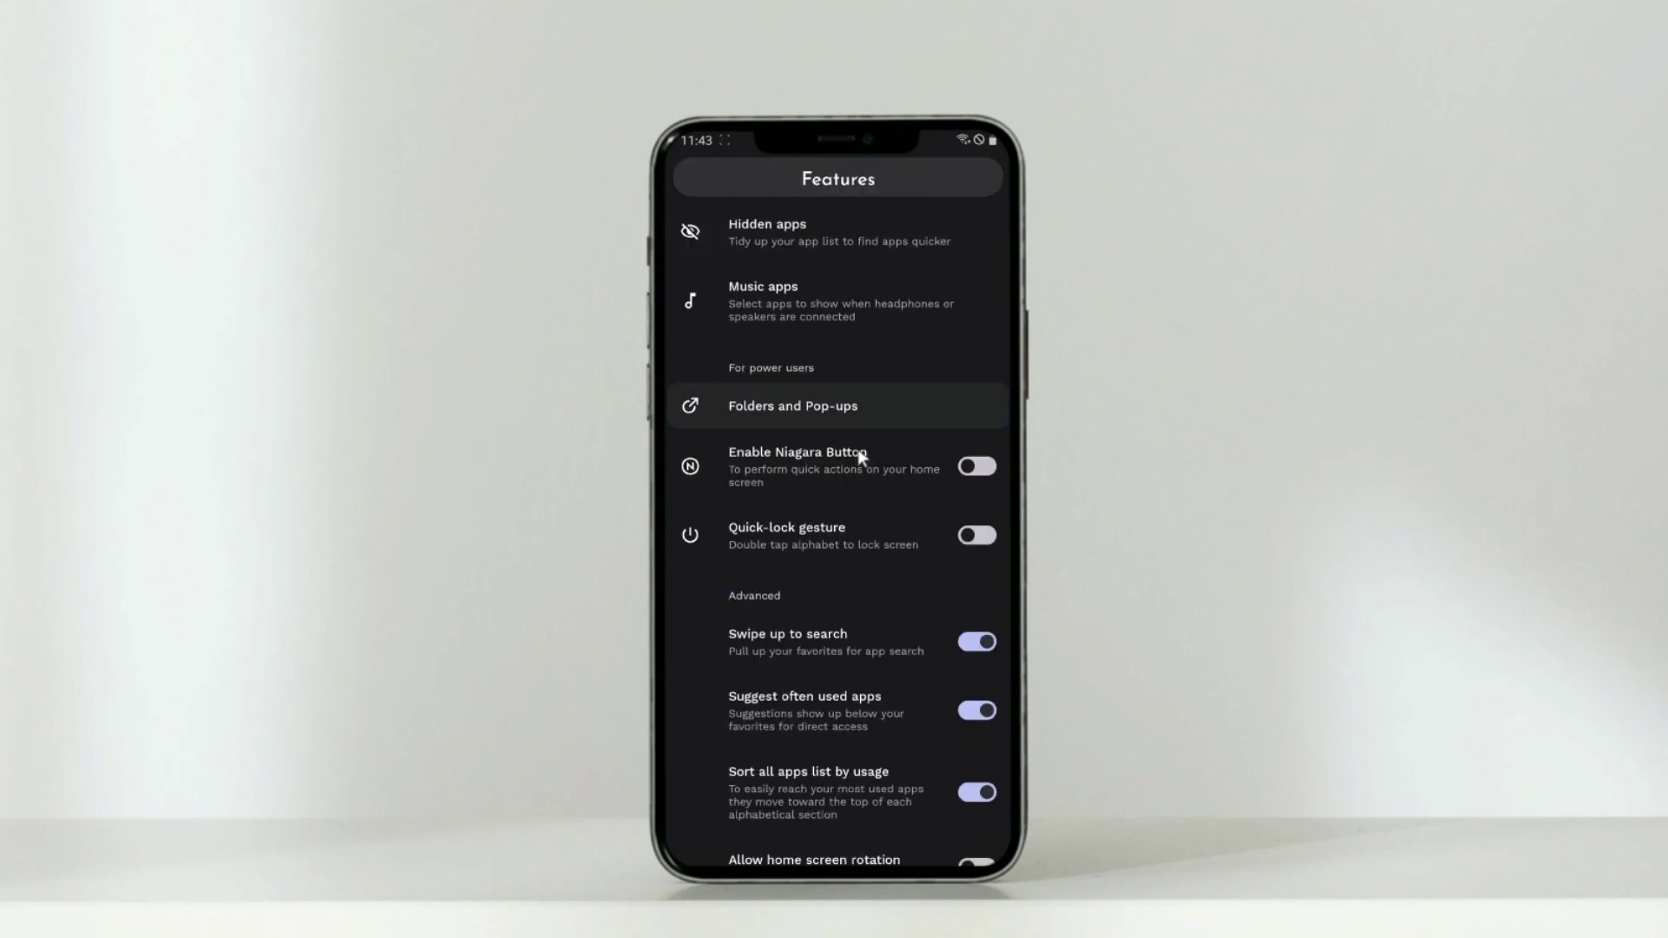
{"action": "left_click", "coordinate": [979, 469]}
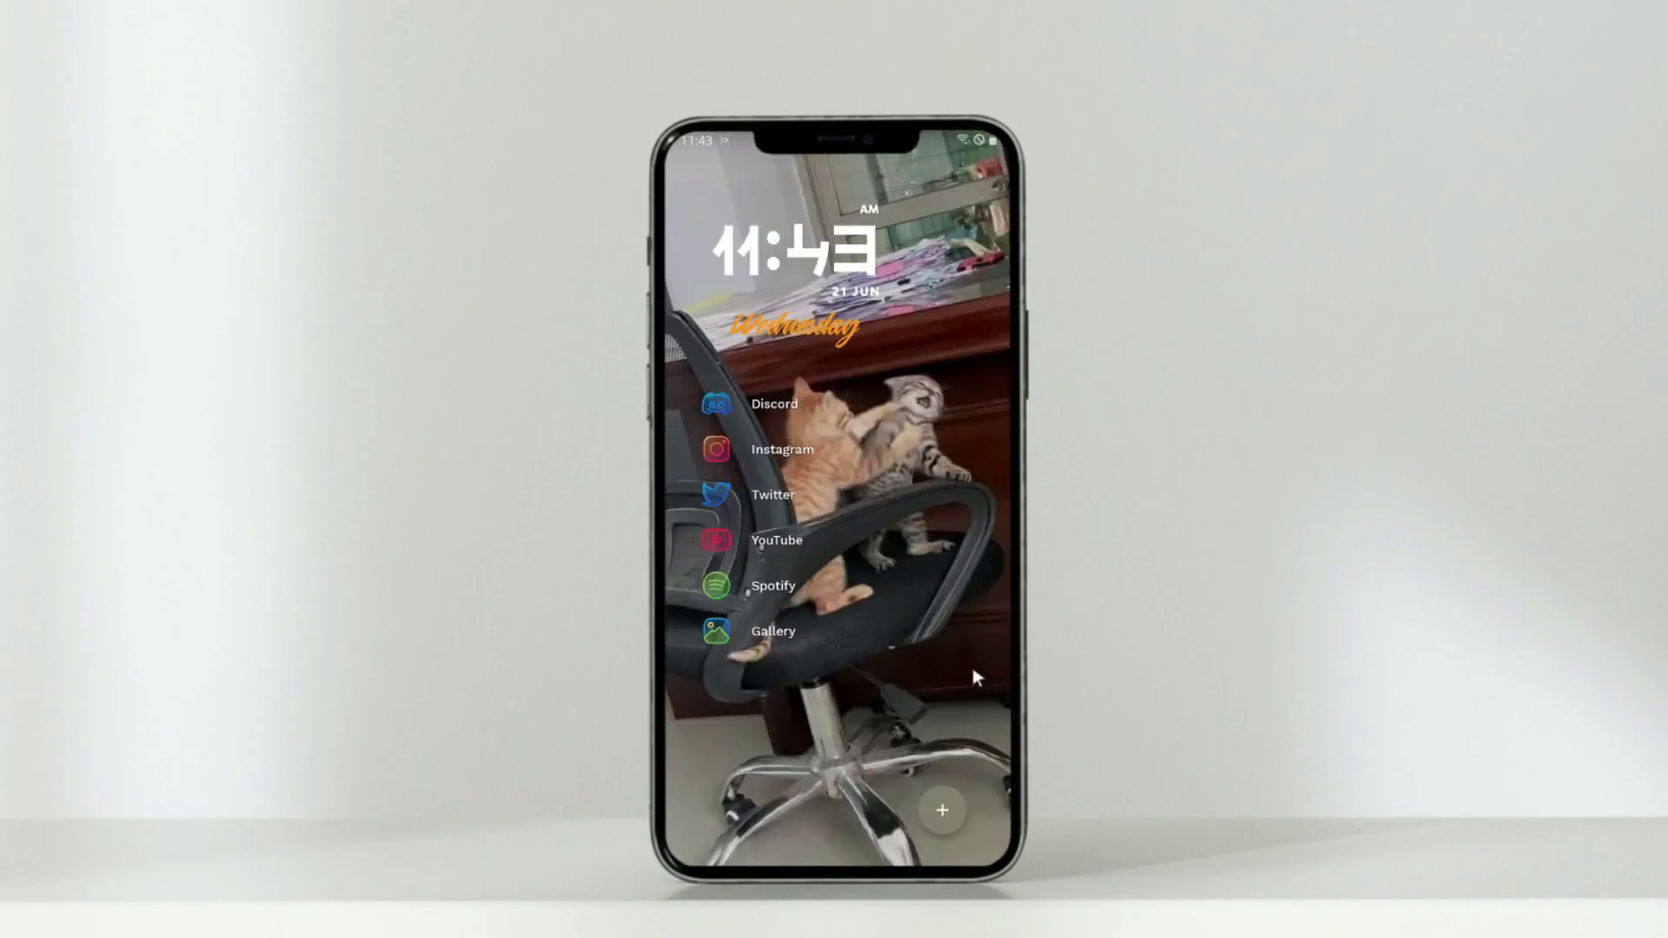
Step: Set the Niagara Button's tap action to launch Camera
{"action": "left_click", "coordinate": [941, 811]}
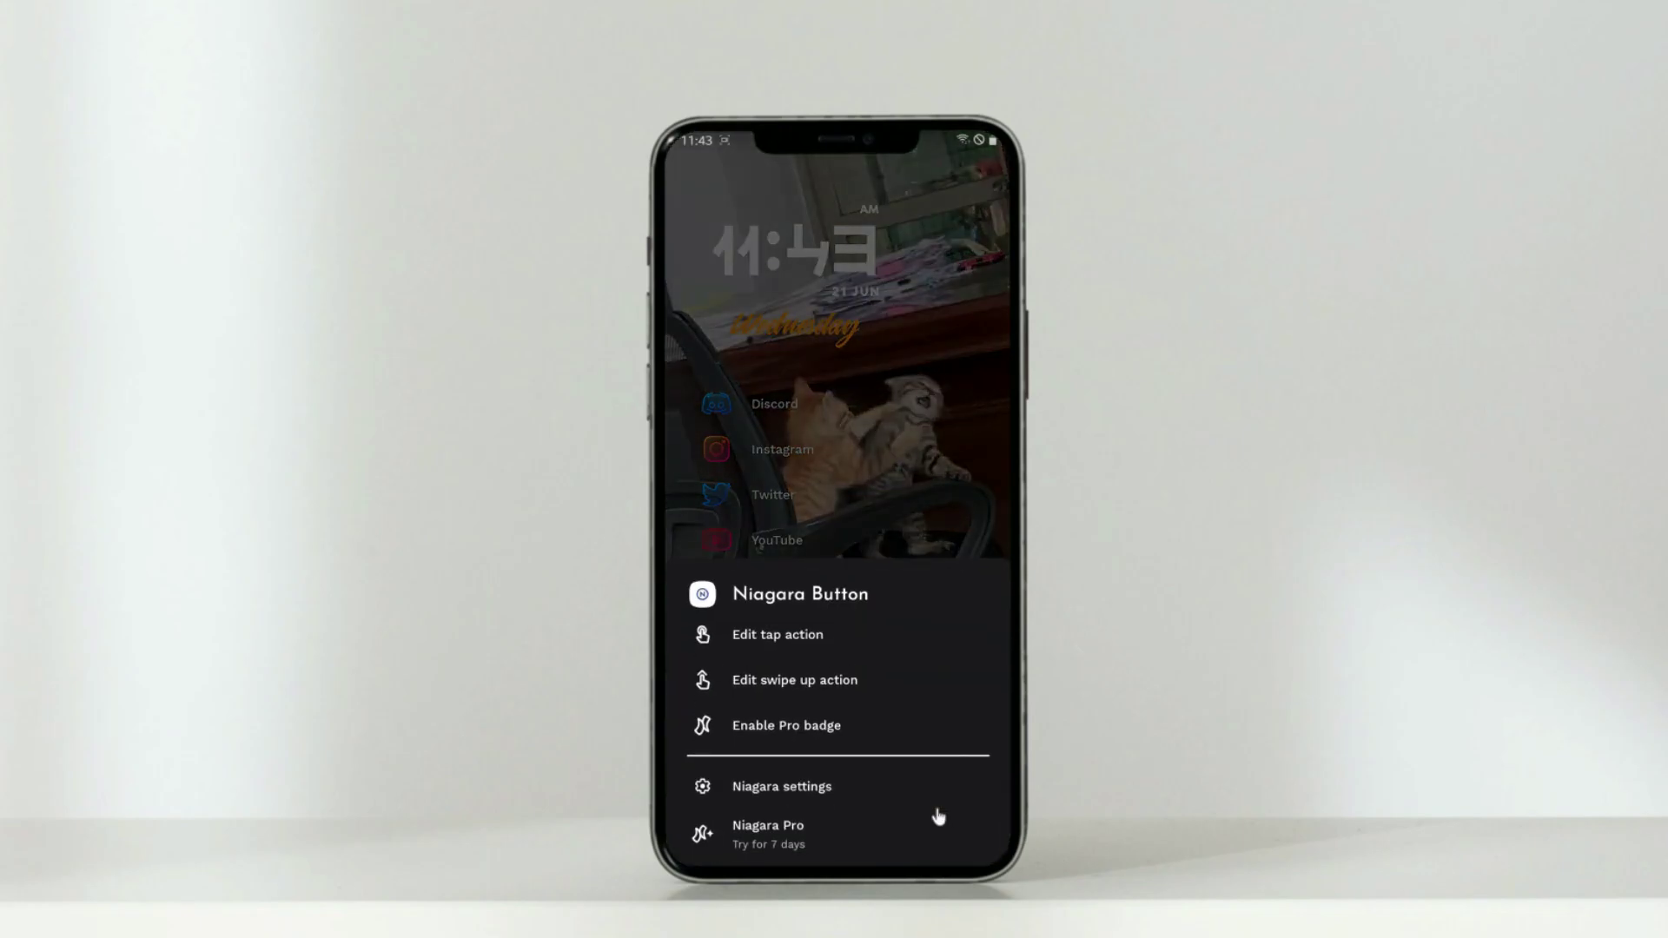
{"action": "left_click", "coordinate": [857, 645]}
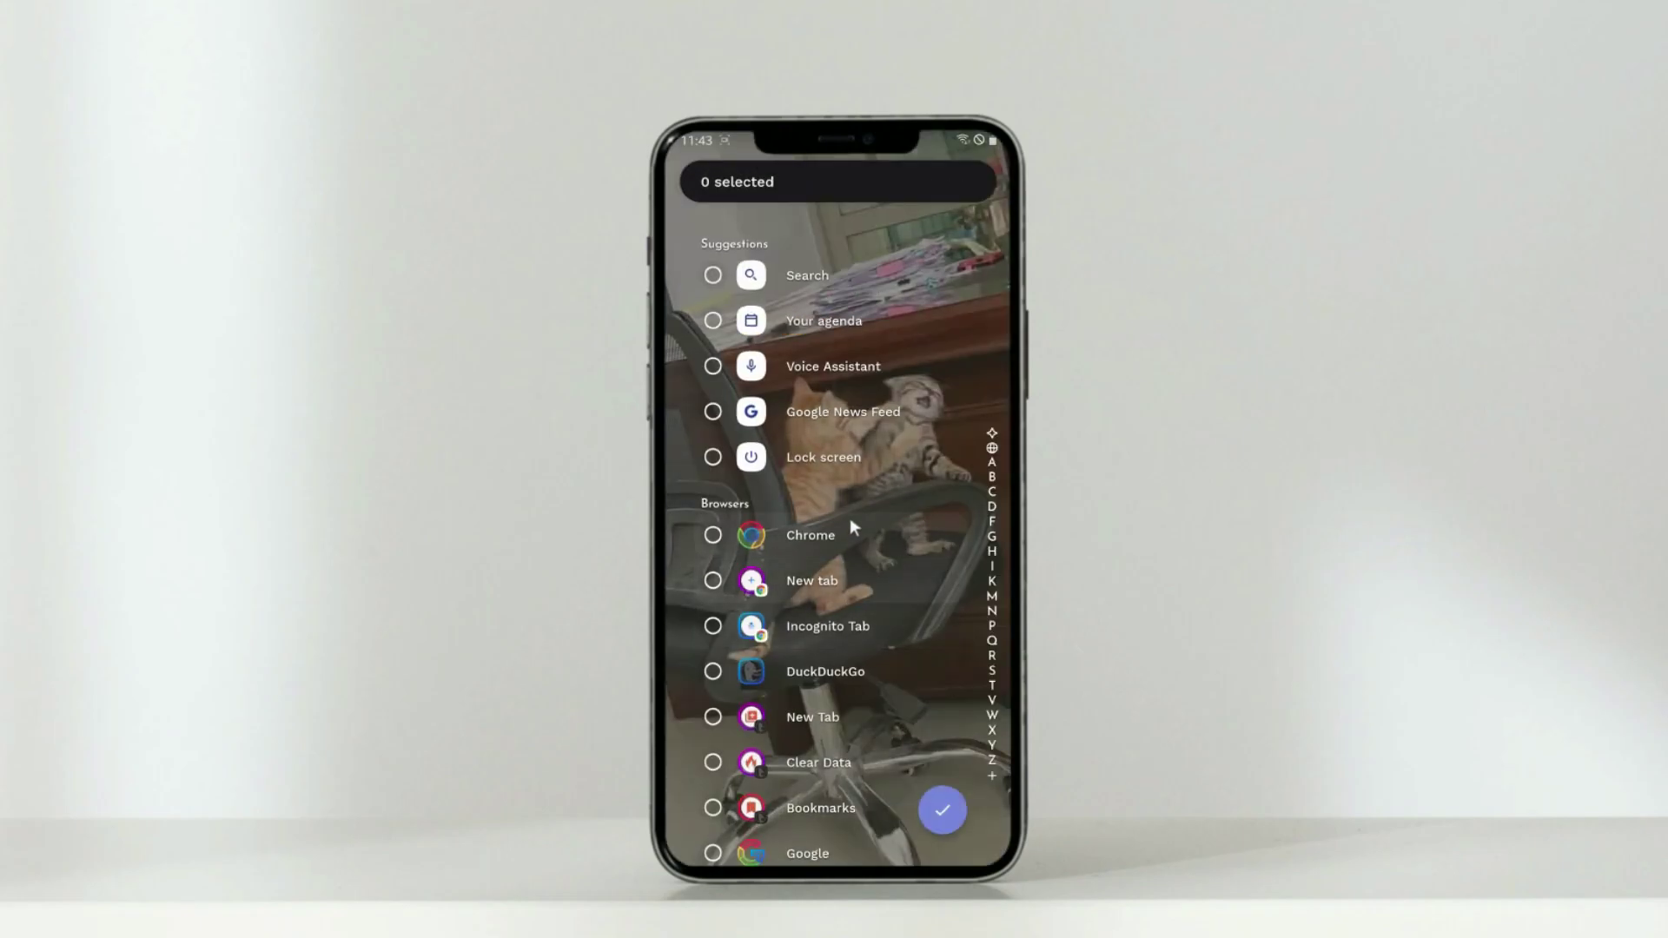
{"action": "scroll", "coordinate": [821, 609], "scroll_direction": "down", "scroll_amount": 5}
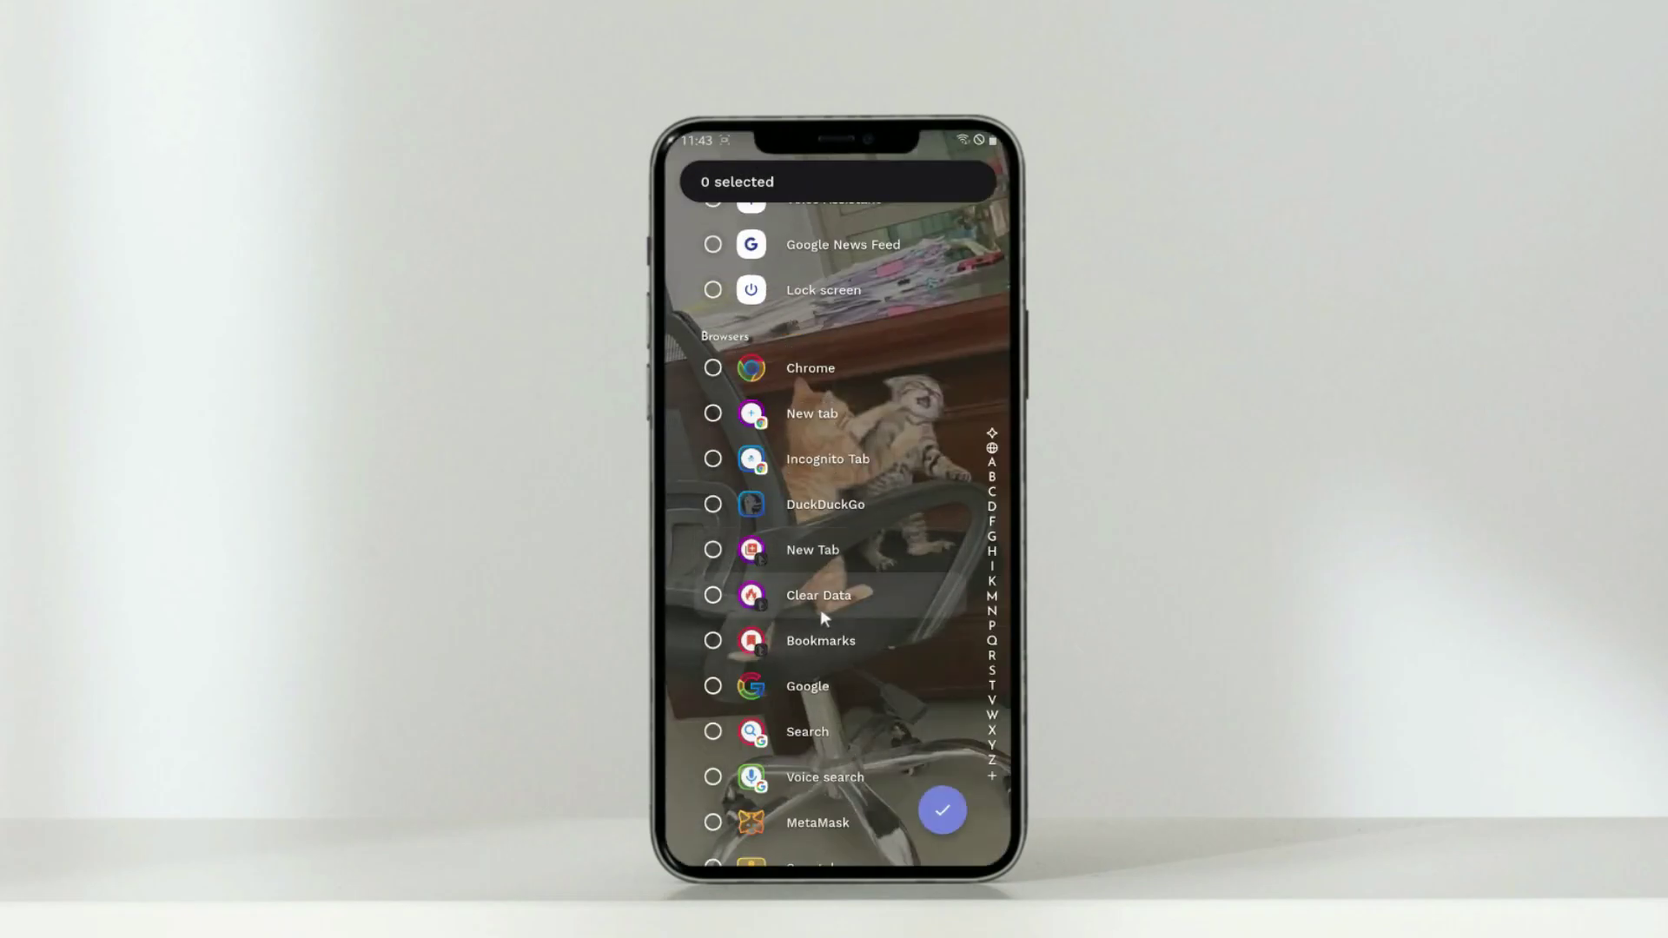
{"action": "scroll", "coordinate": [820, 608], "scroll_direction": "down", "scroll_amount": 3}
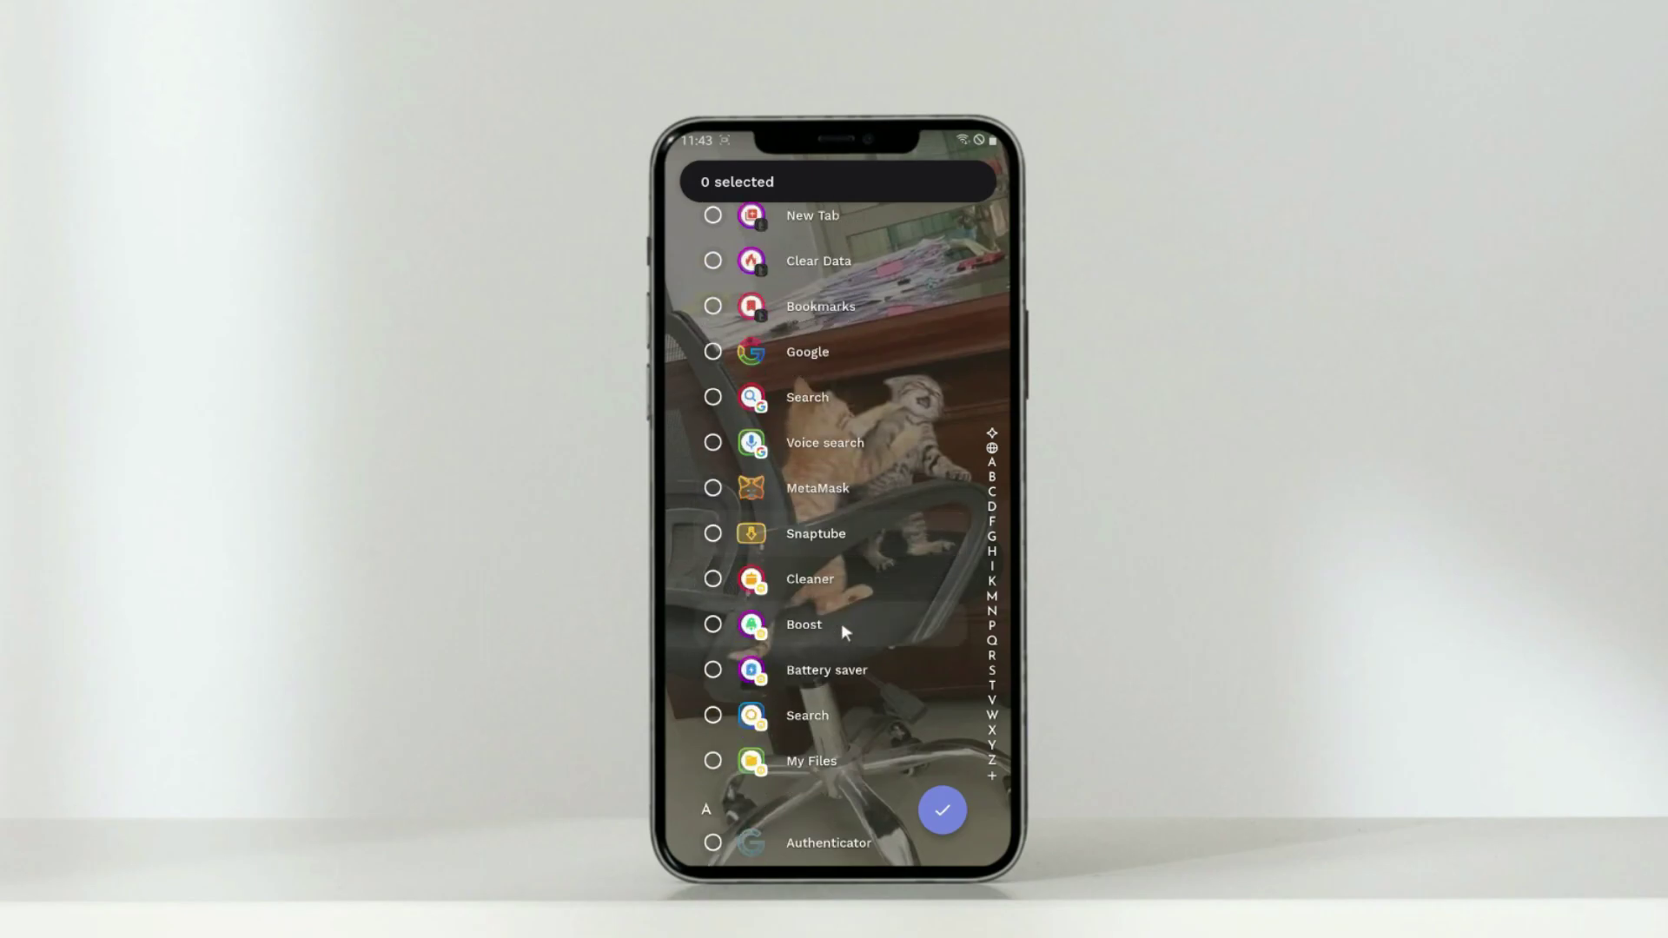
{"action": "left_click", "coordinate": [994, 493]}
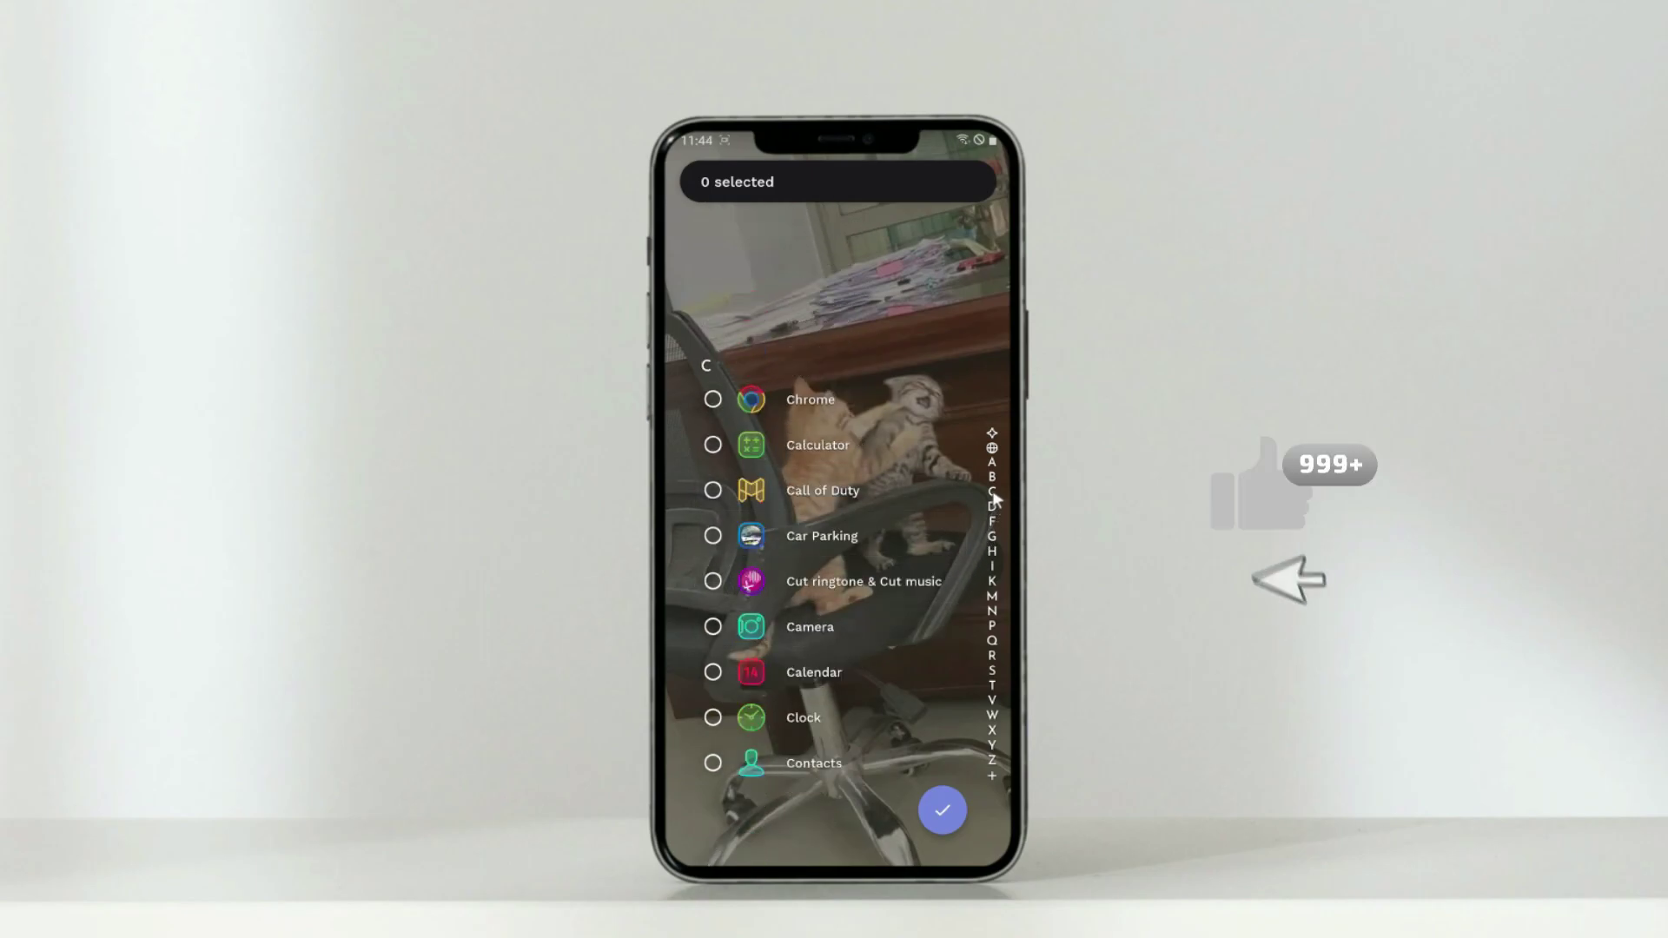
{"action": "left_click", "coordinate": [782, 629]}
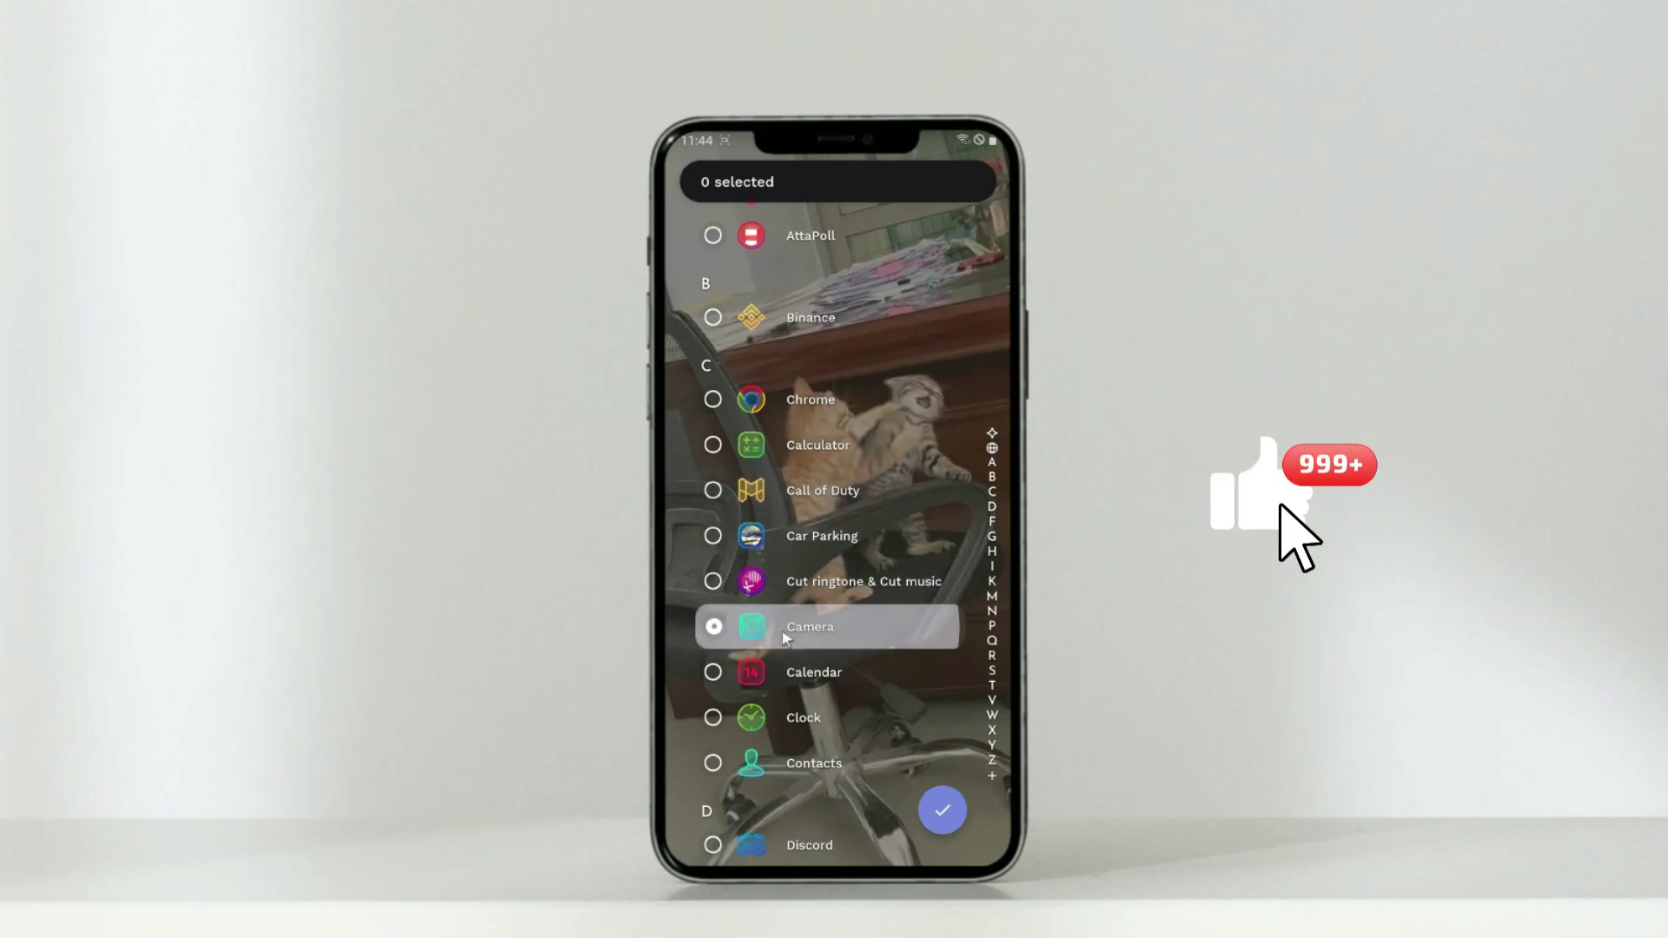
{"action": "left_click", "coordinate": [942, 810]}
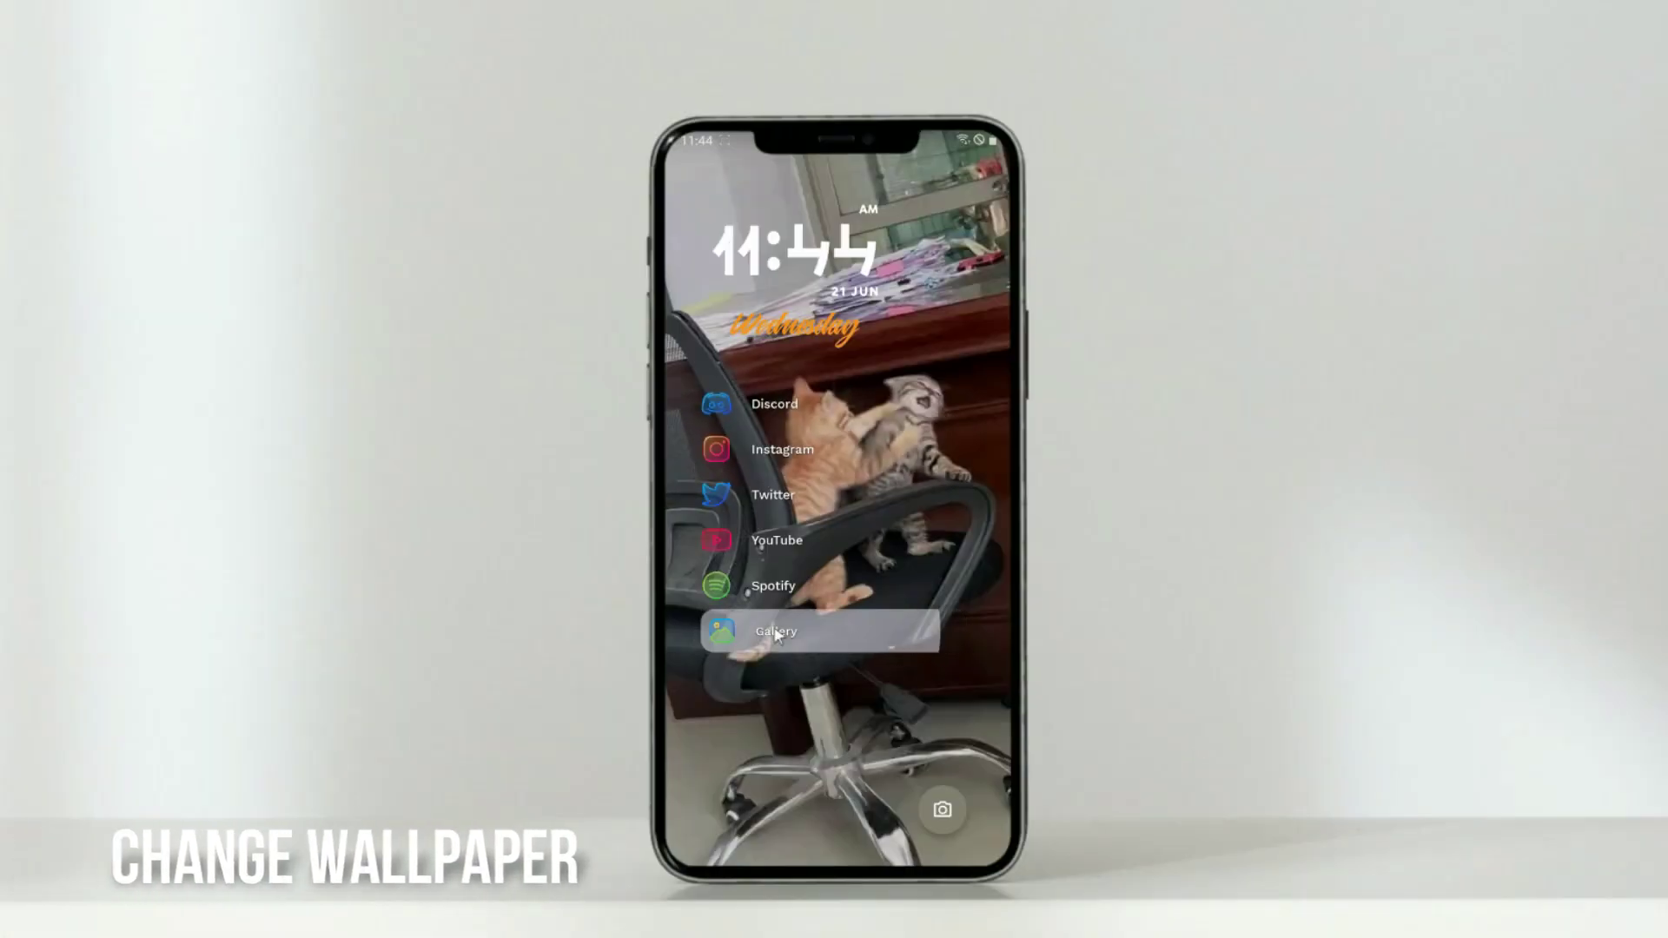
Step: Apply the pink anime-eyes Gallery image as the wallpaper for the home screen only, then return home
{"action": "left_click", "coordinate": [734, 768]}
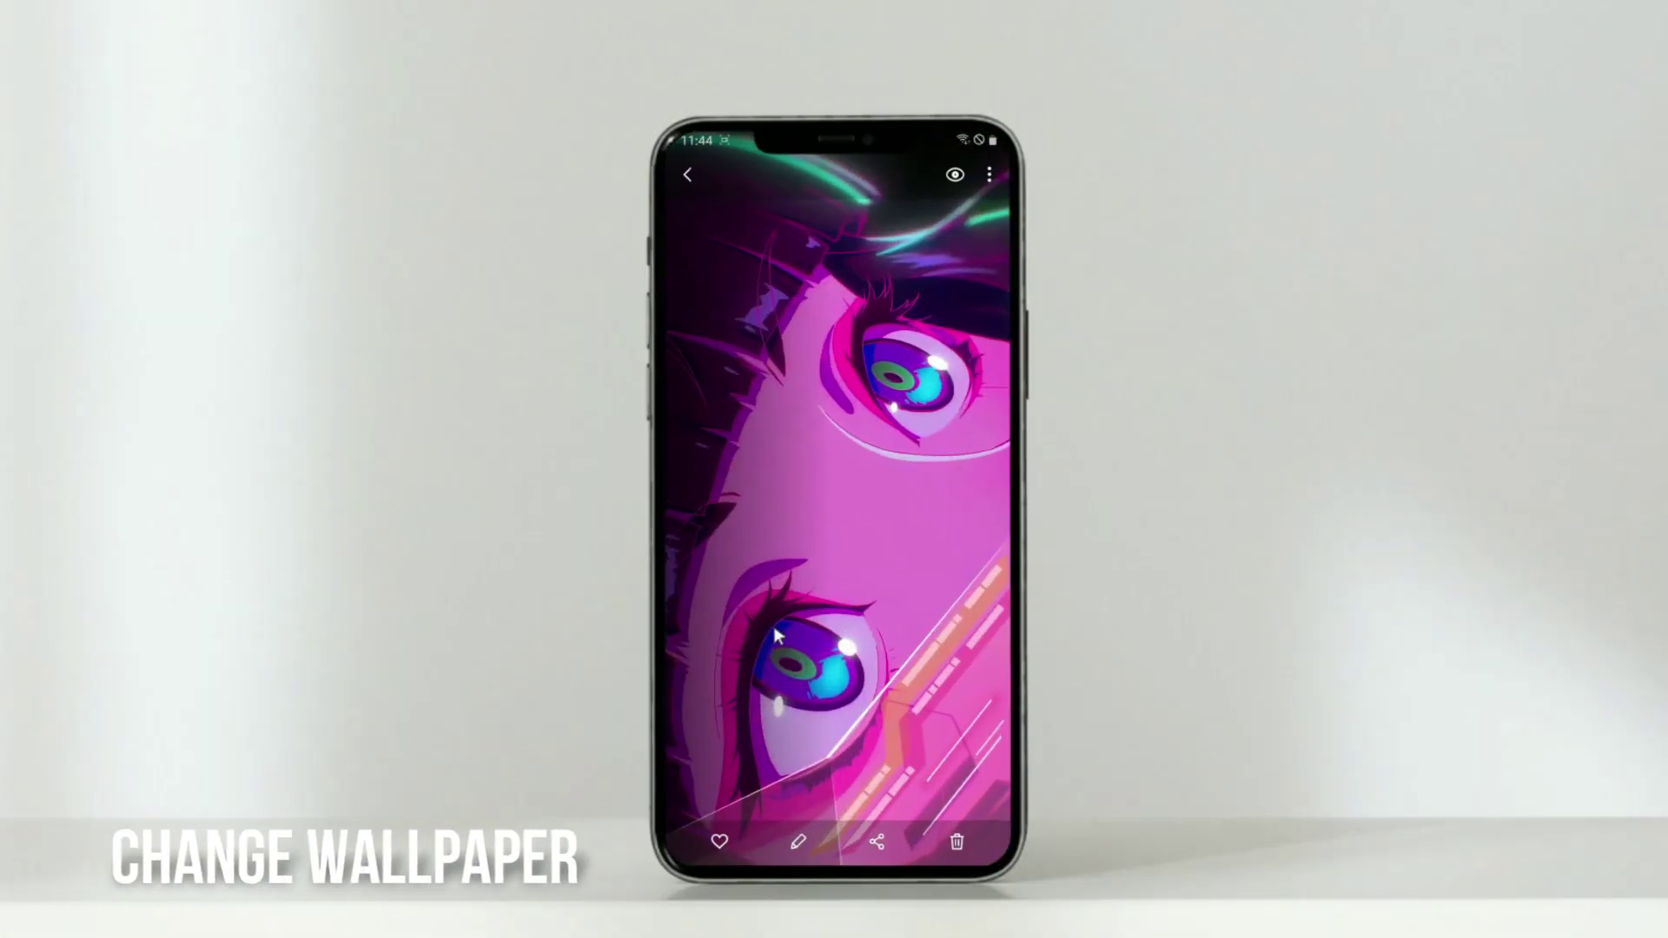
{"action": "left_click", "coordinate": [991, 171]}
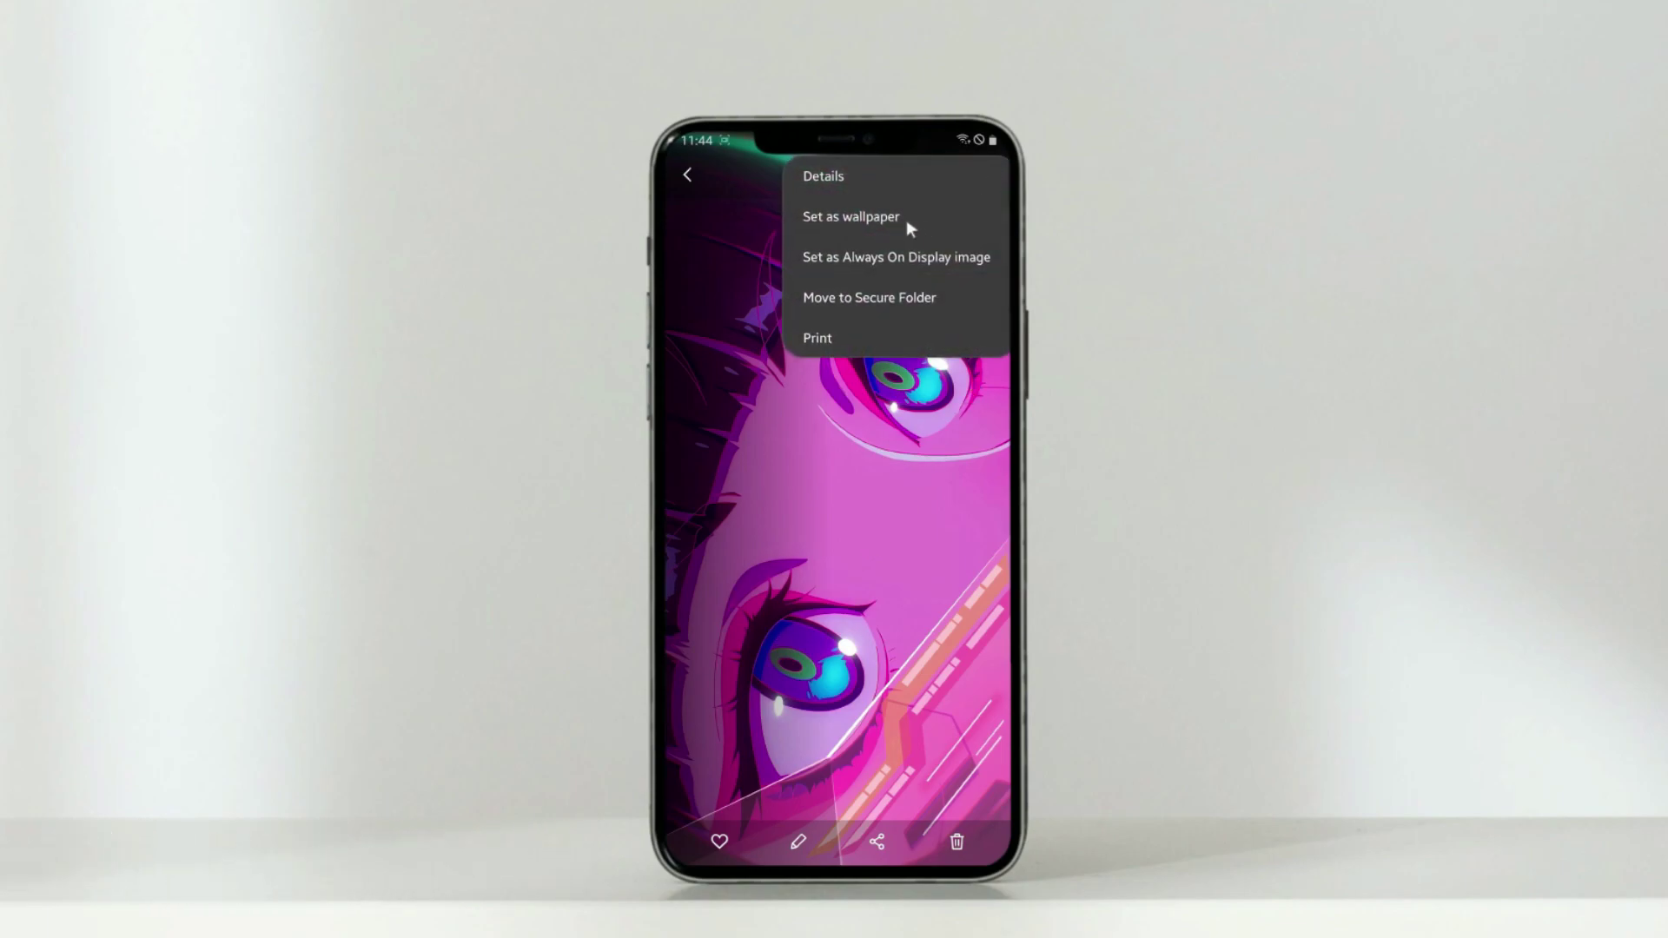
{"action": "left_click", "coordinate": [893, 217]}
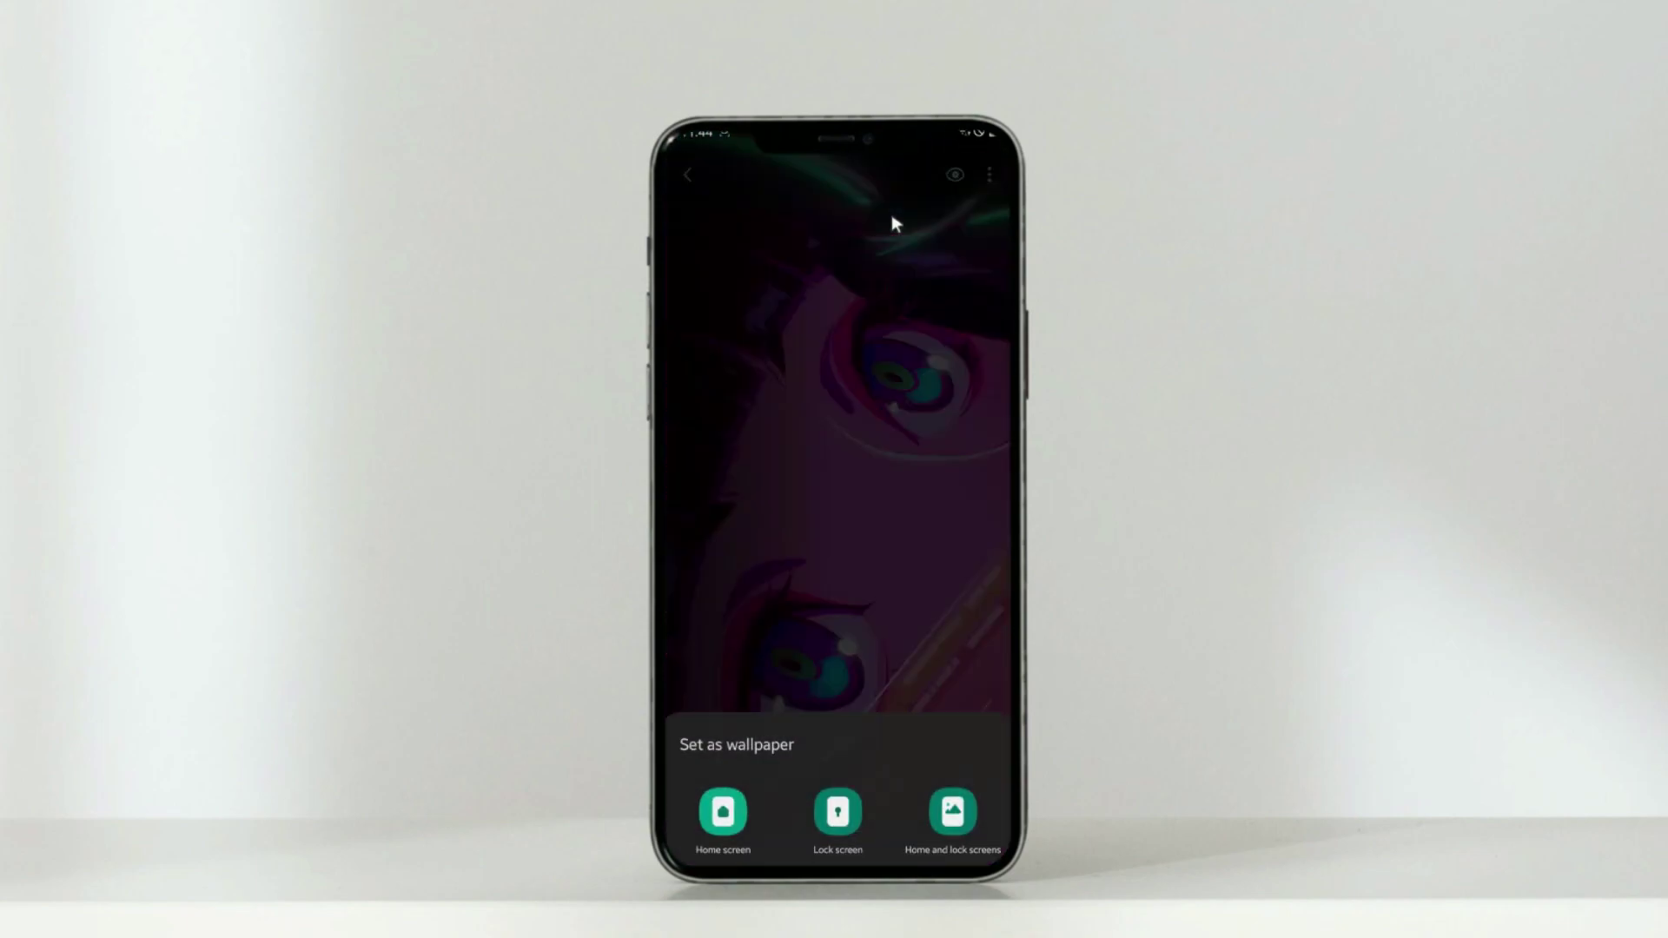
{"action": "left_click", "coordinate": [734, 804]}
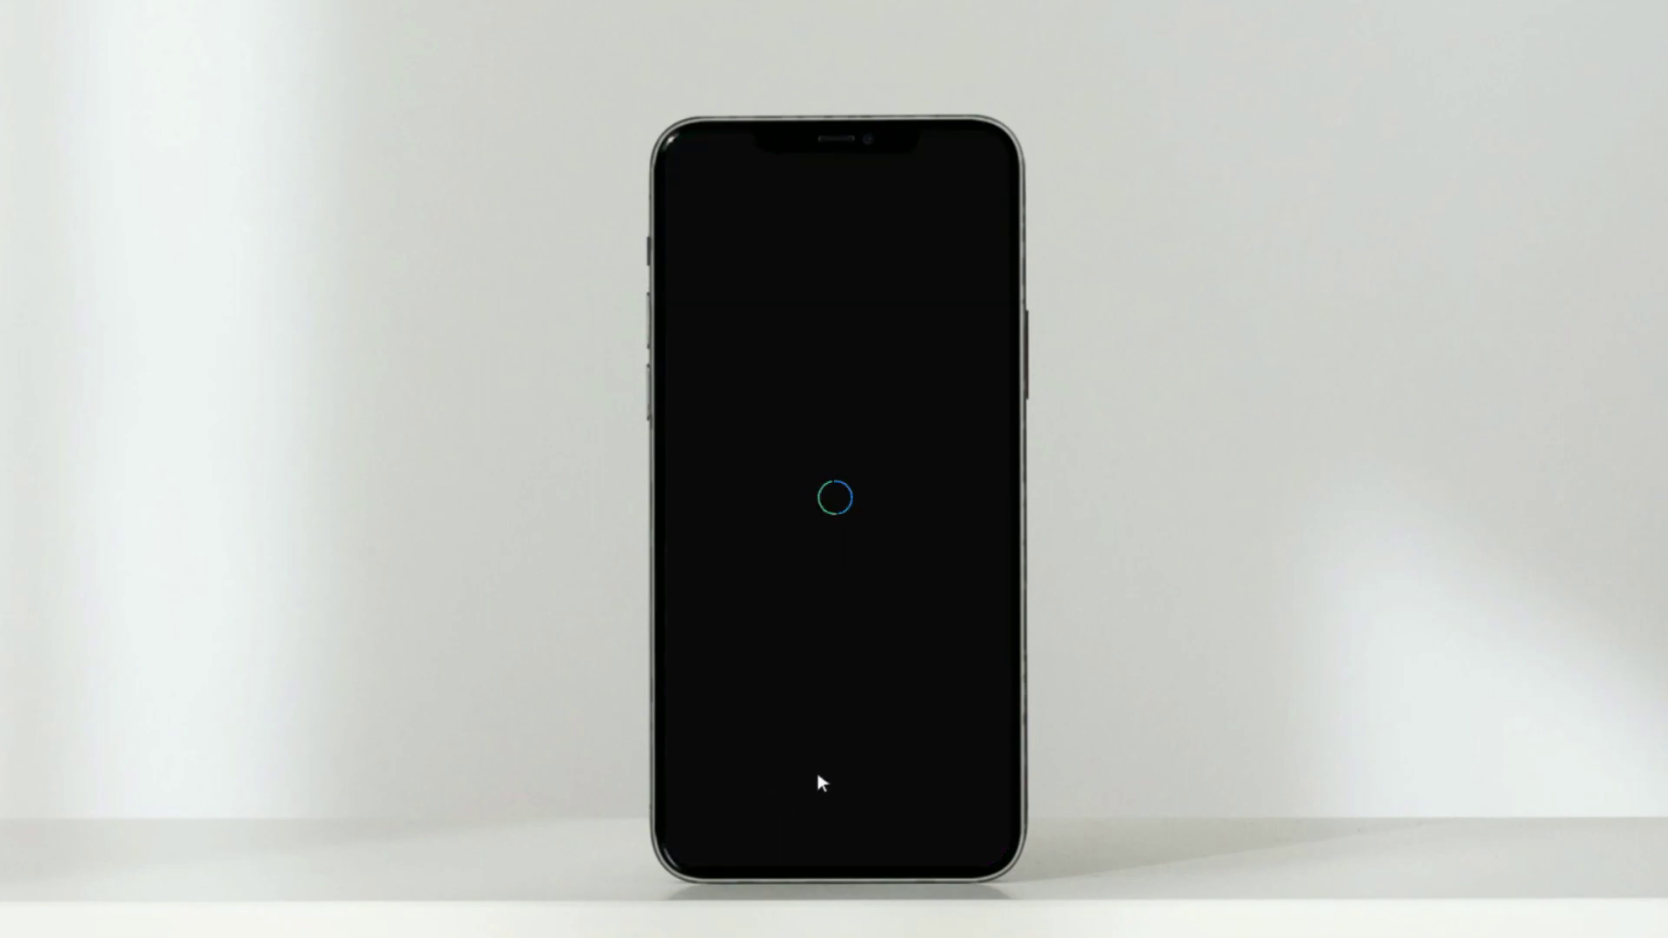
{"action": "left_click", "coordinate": [841, 787]}
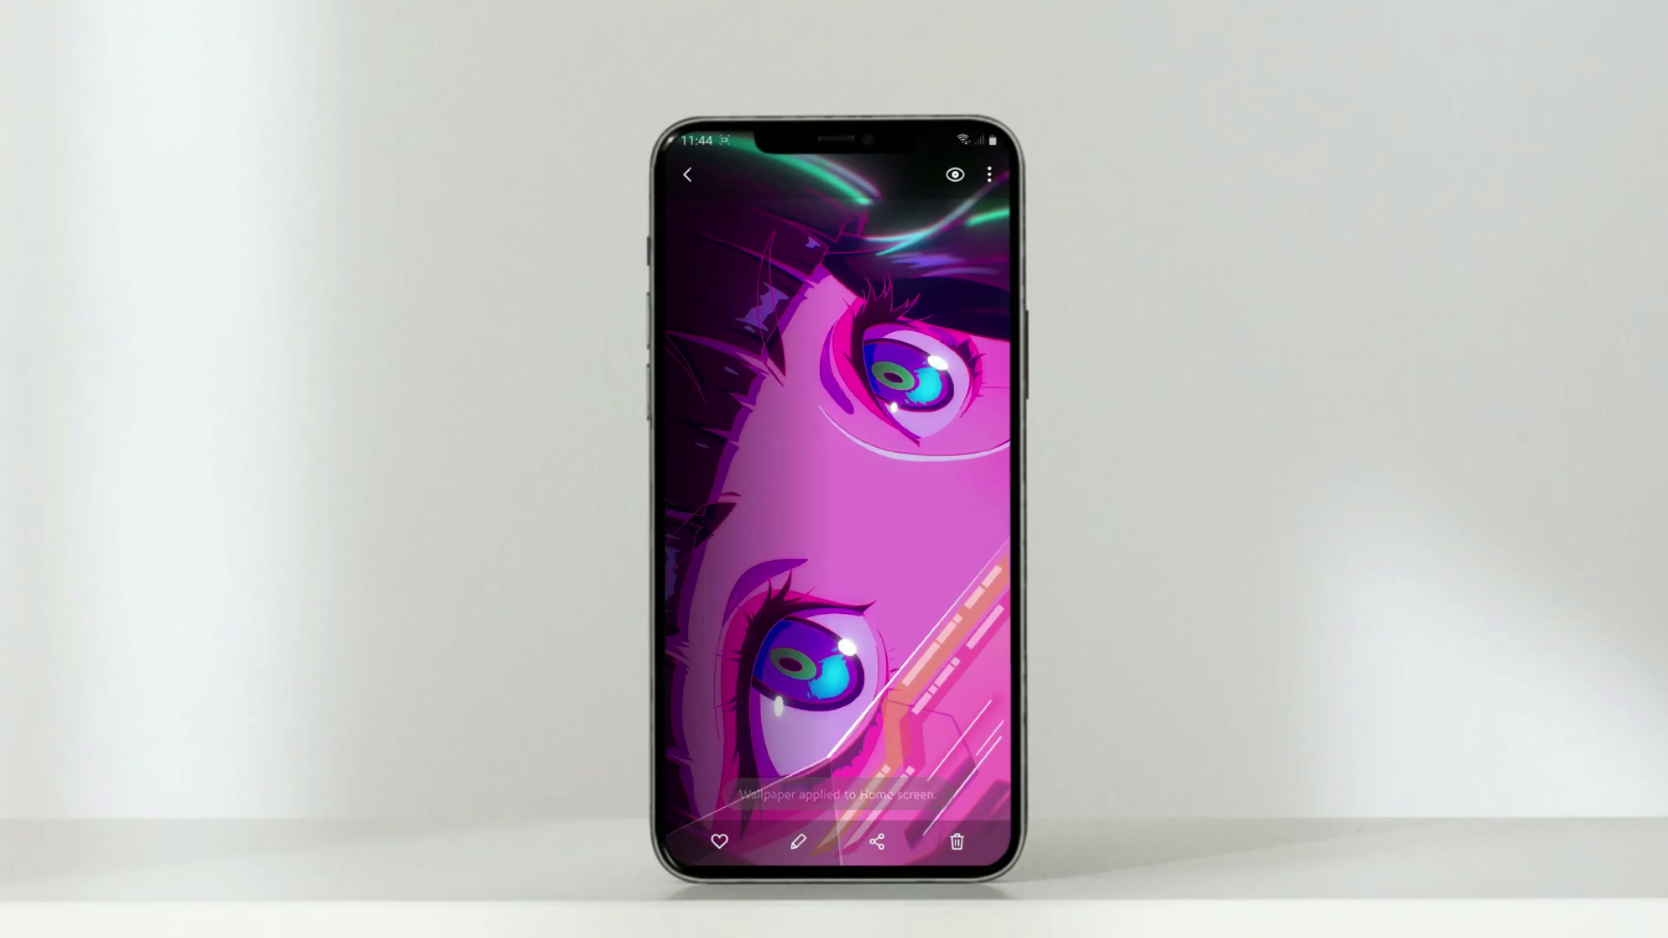
{"action": "middle_click", "coordinate": [824, 789]}
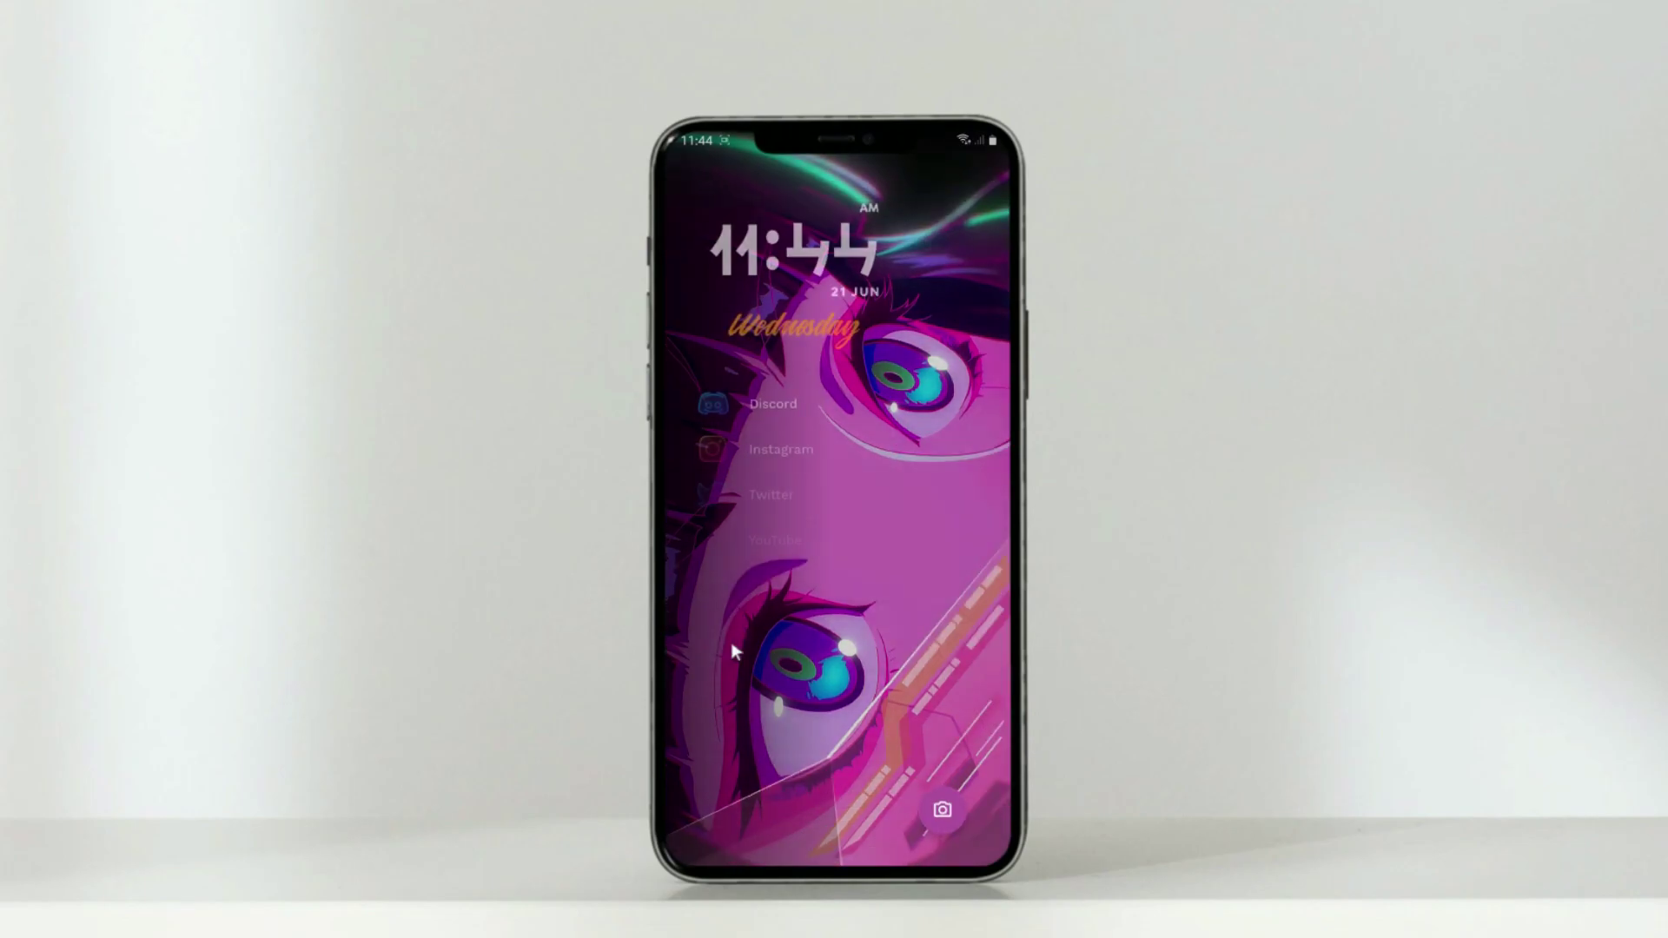